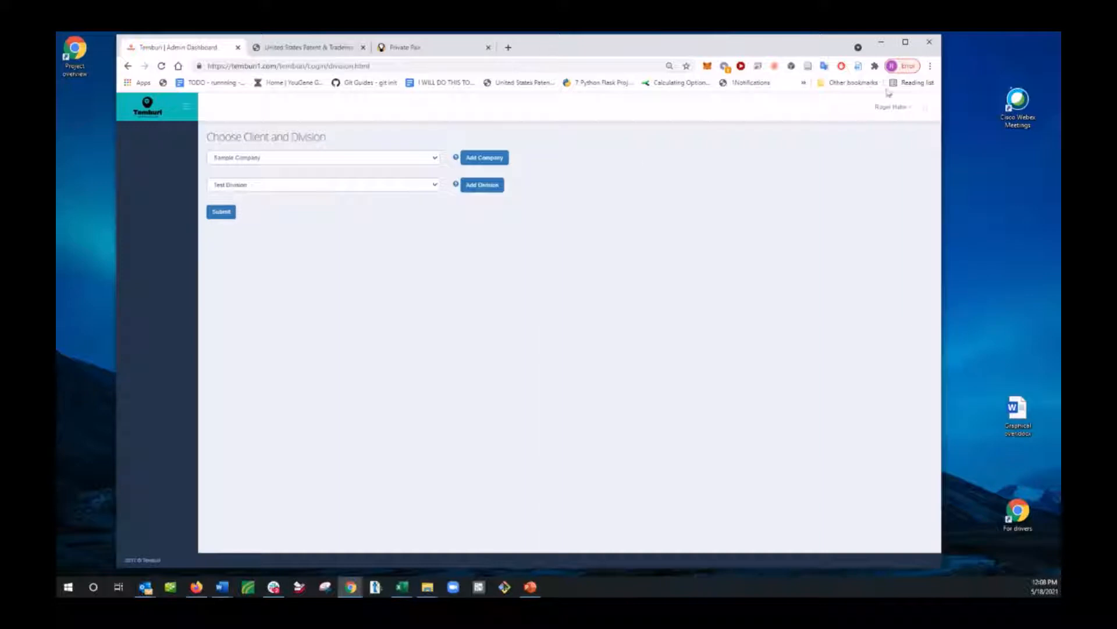
Step: Enter the workspace for Sample Company and Test Division, and look over the dashboard's reference map and charts
click(221, 212)
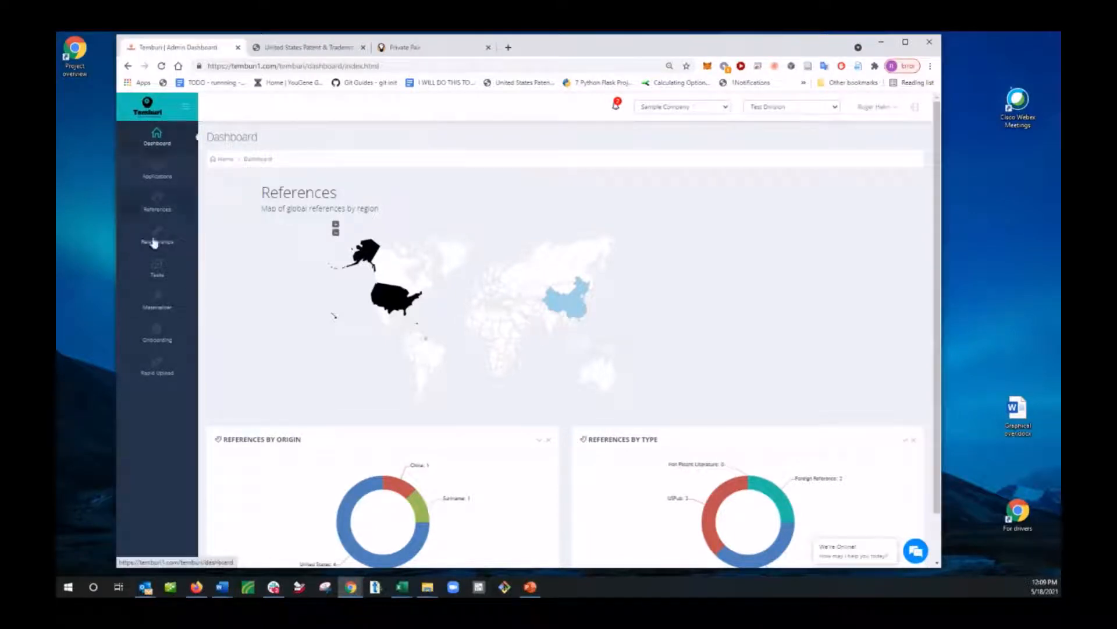
scroll(697, 419, down, 2)
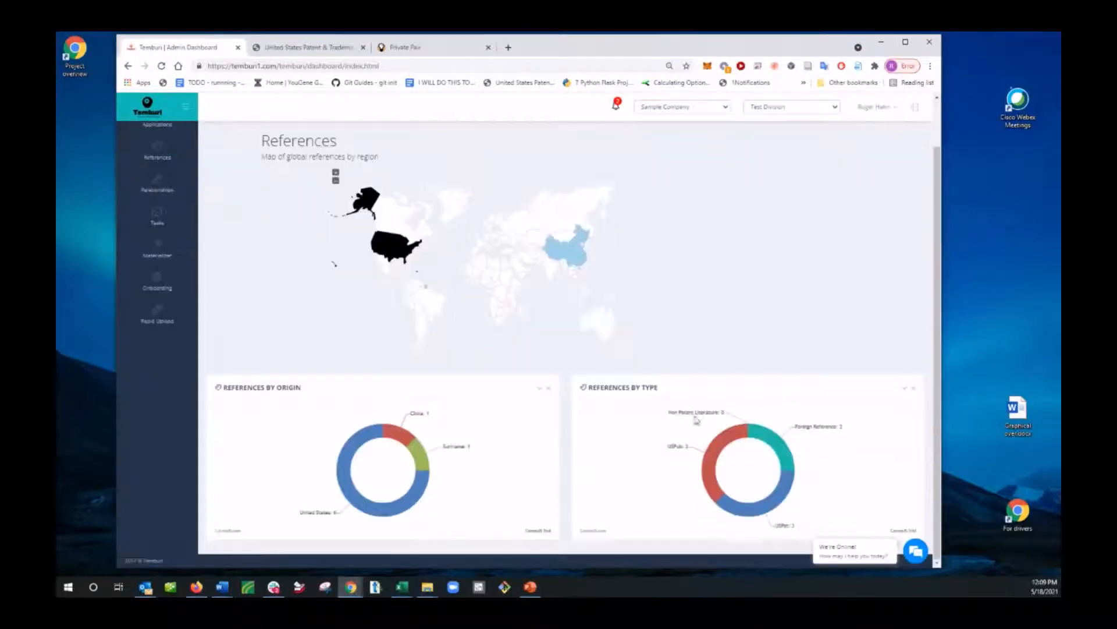
scroll(192, 136, up, 2)
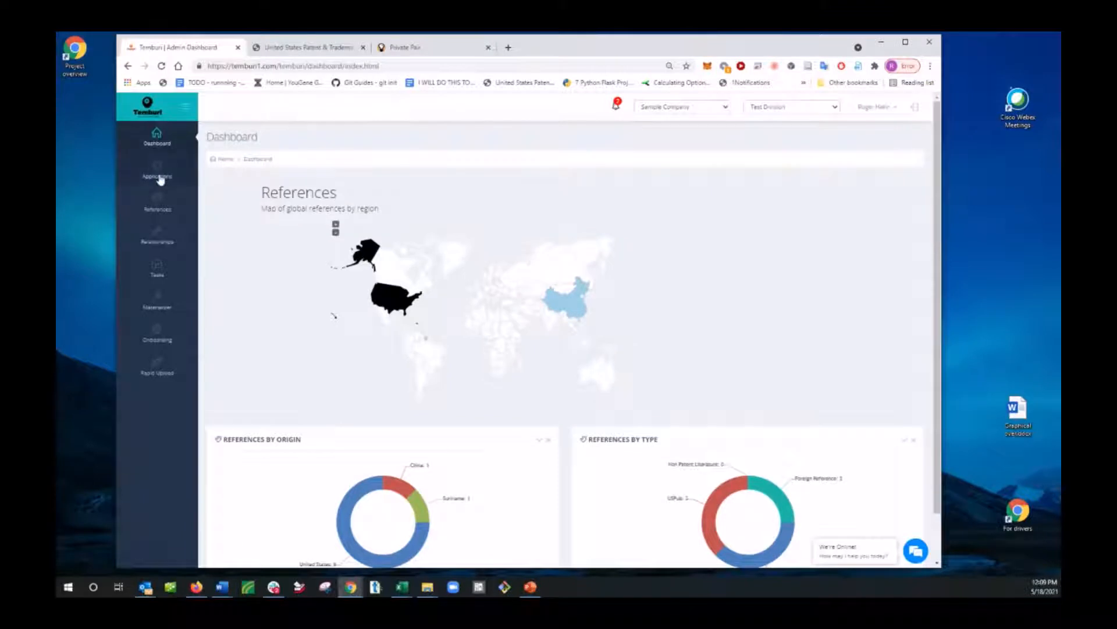
Step: View the list of applications and check the company choices available
click(160, 177)
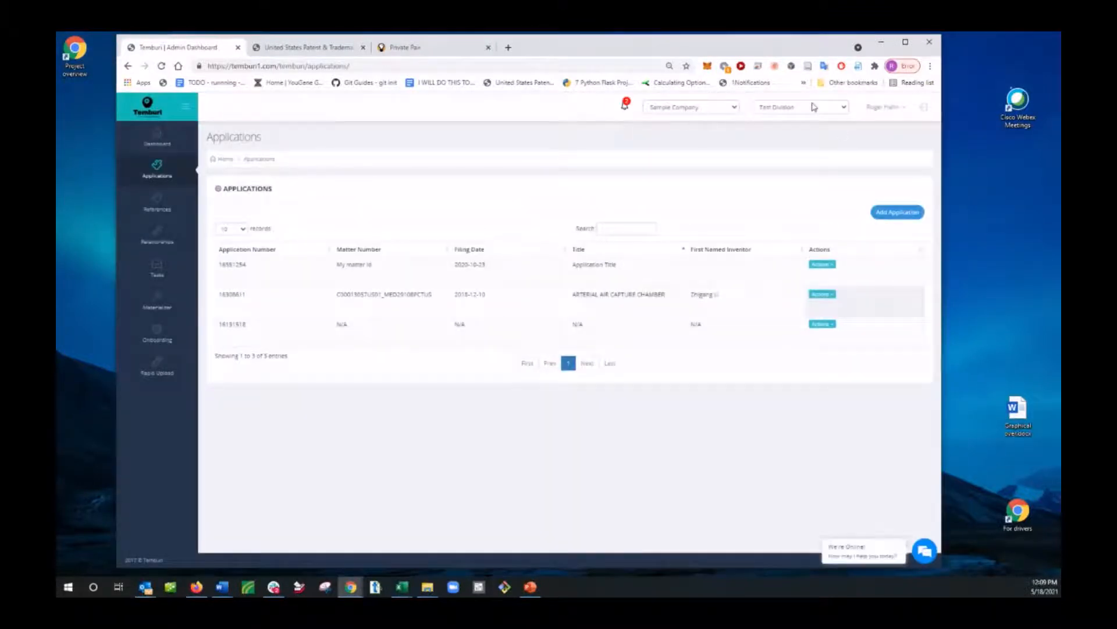
click(684, 112)
click(684, 112)
Step: Download reference 8432011 from the references list, look over its PDF and close it
click(164, 212)
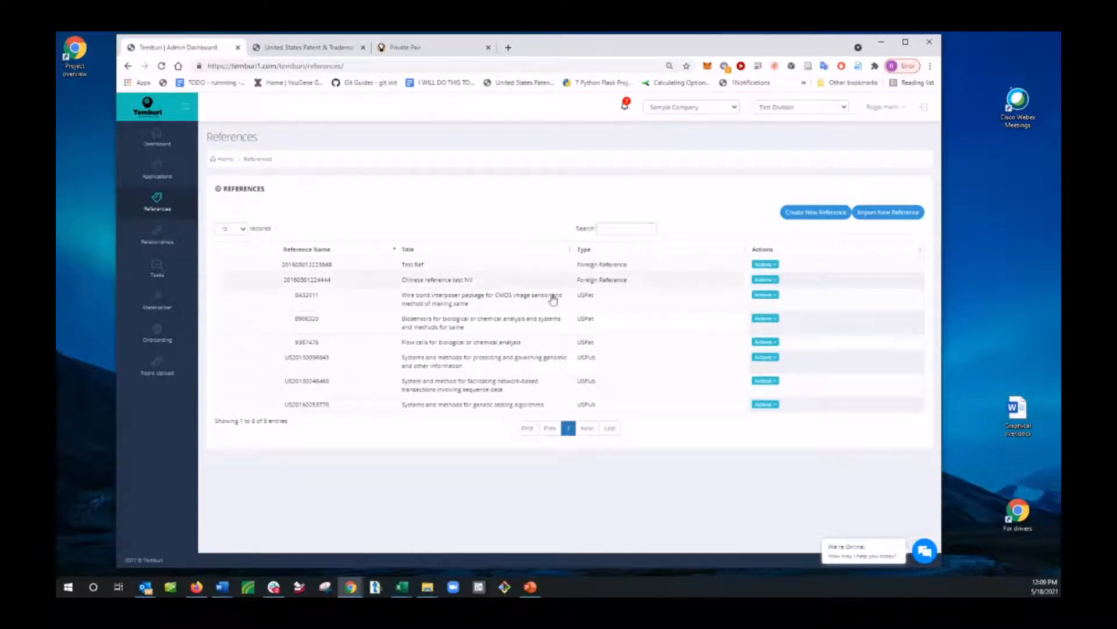
click(765, 295)
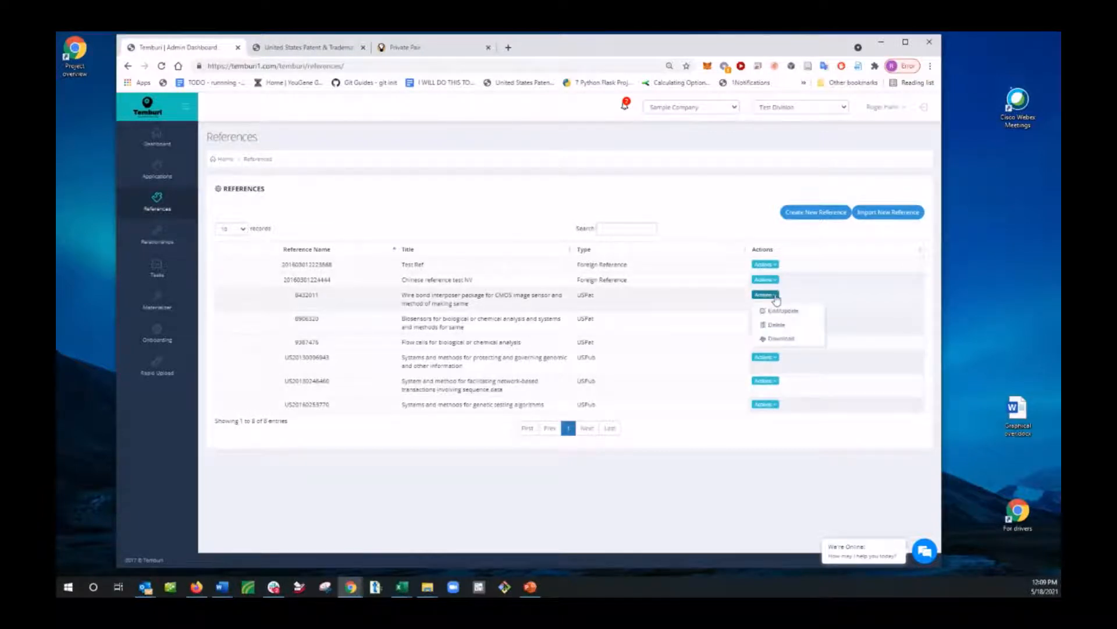
click(780, 339)
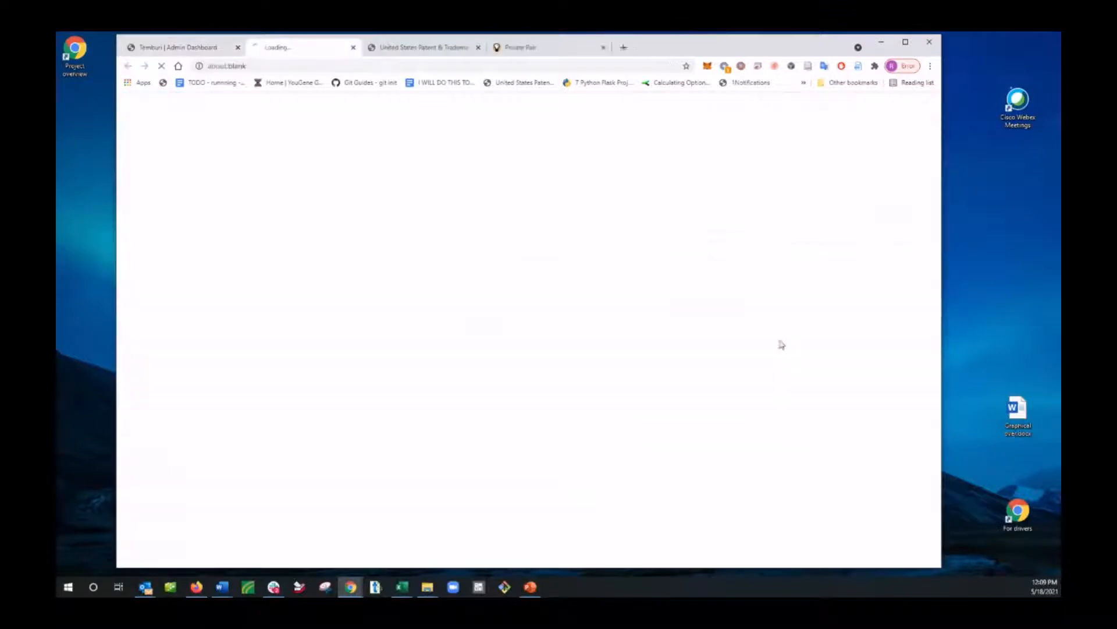
scroll(632, 408, down, 10)
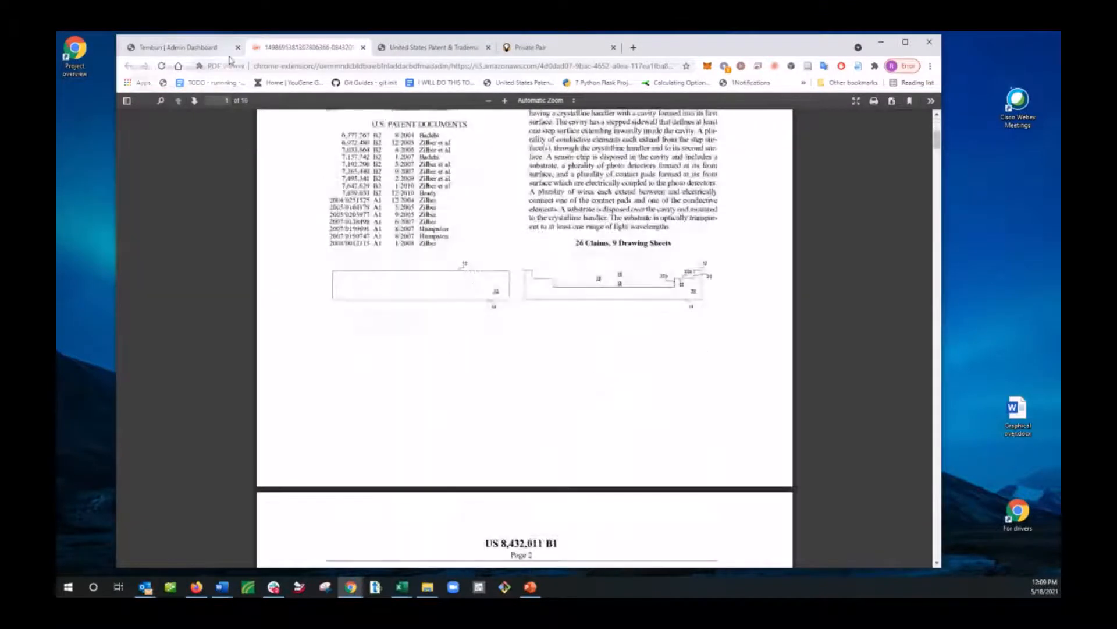
click(363, 47)
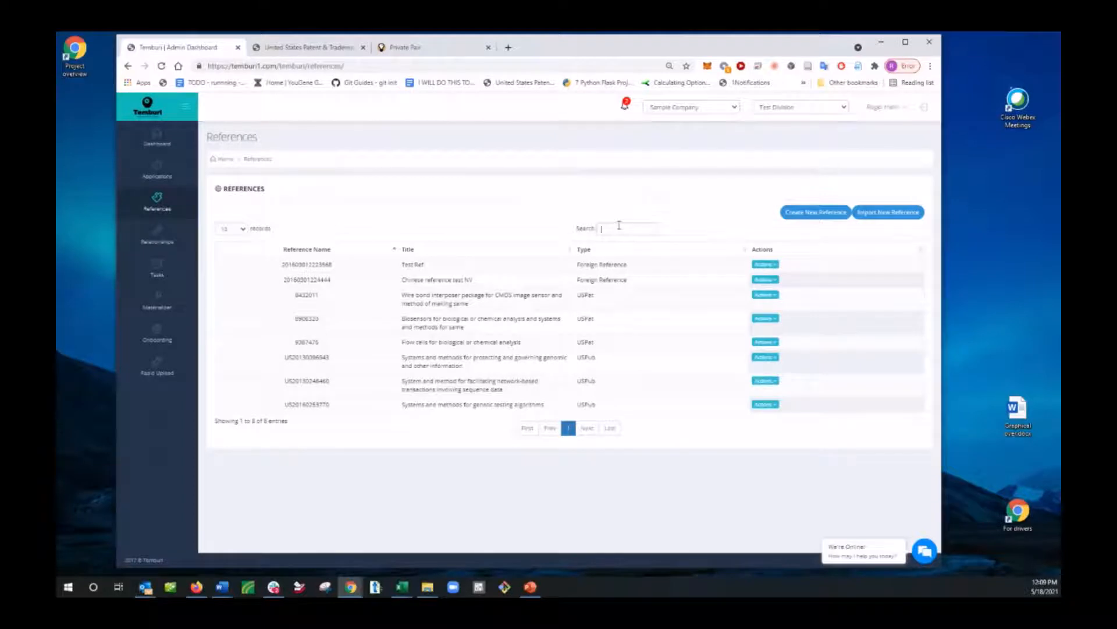
Step: Search the references for 2013, and clear the search filter
text(2013)
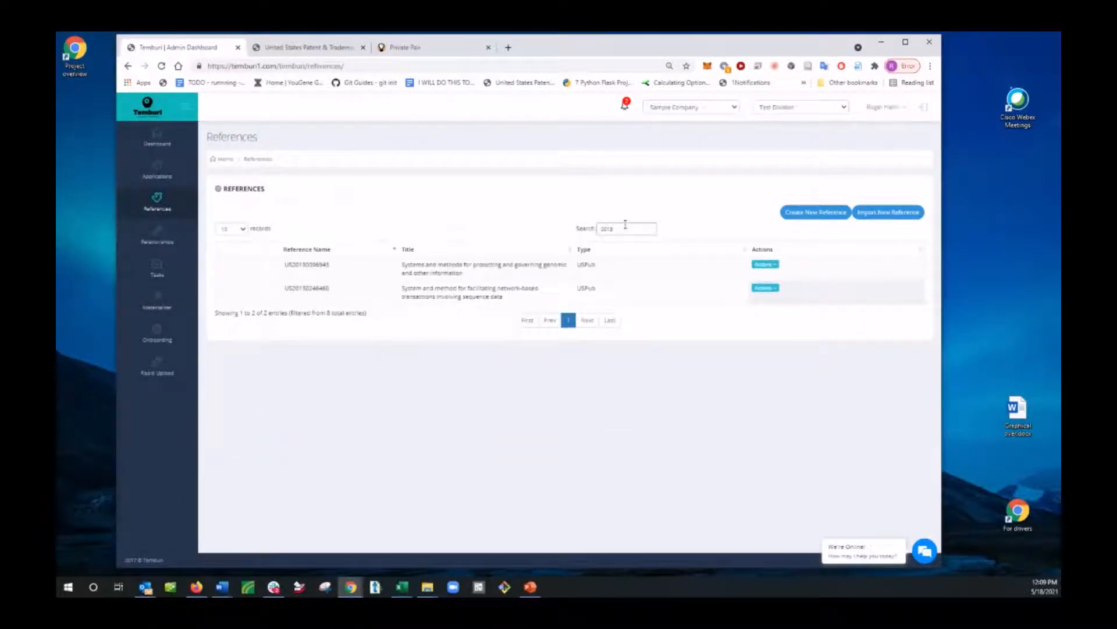
key(BackSpace)
key(BackSpace)
key(BackSpace)
key(BackSpace)
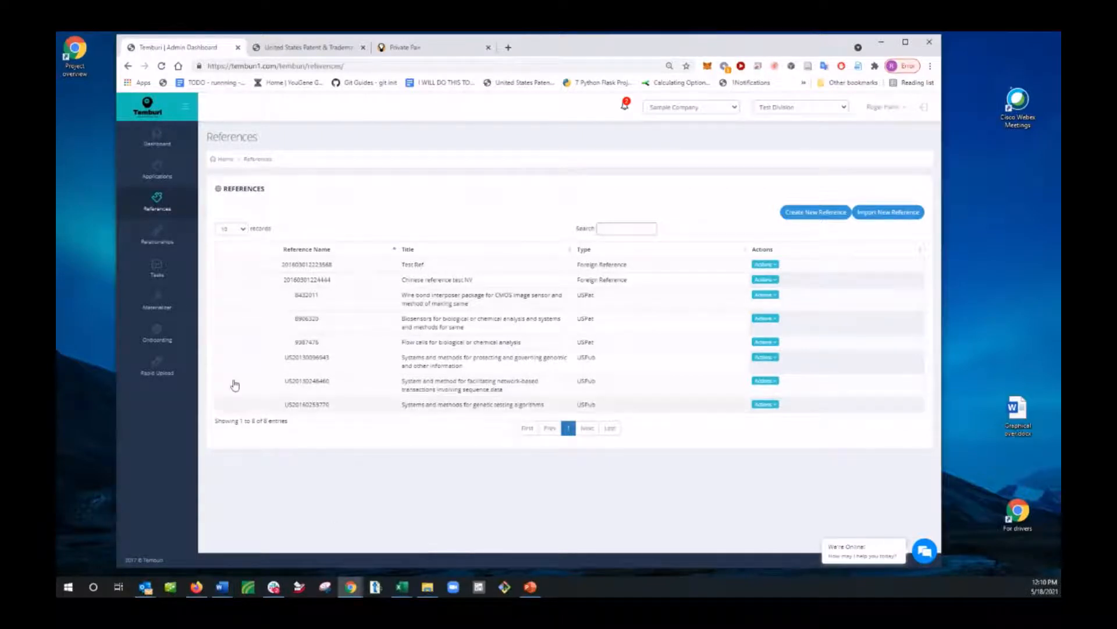
Step: View the relationship data of Technical Topic in the relationships list, and close it
click(161, 243)
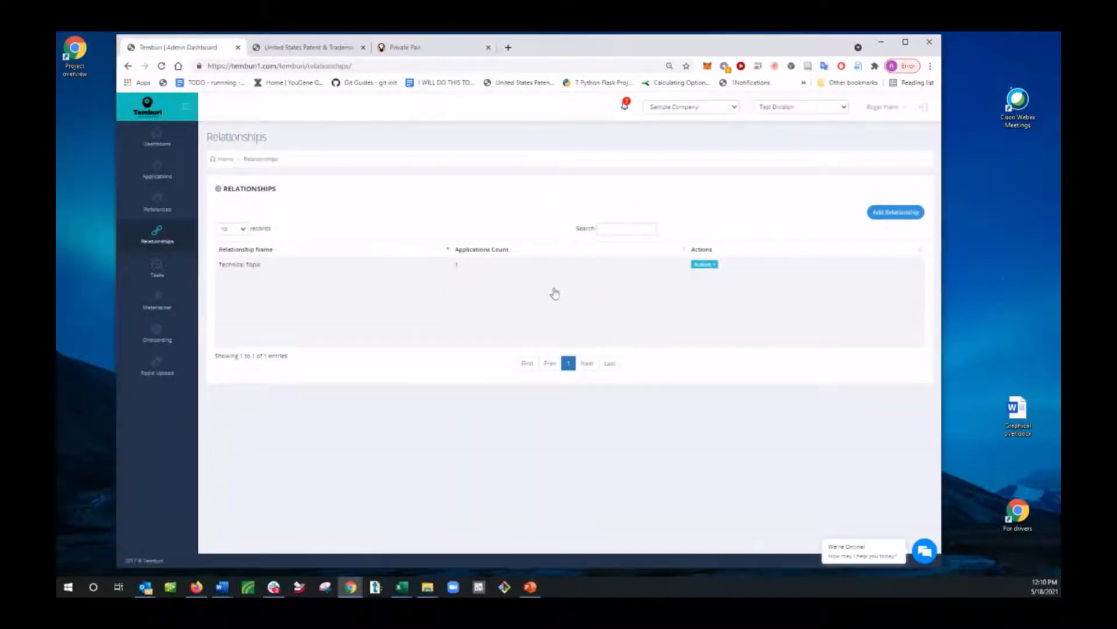
click(259, 266)
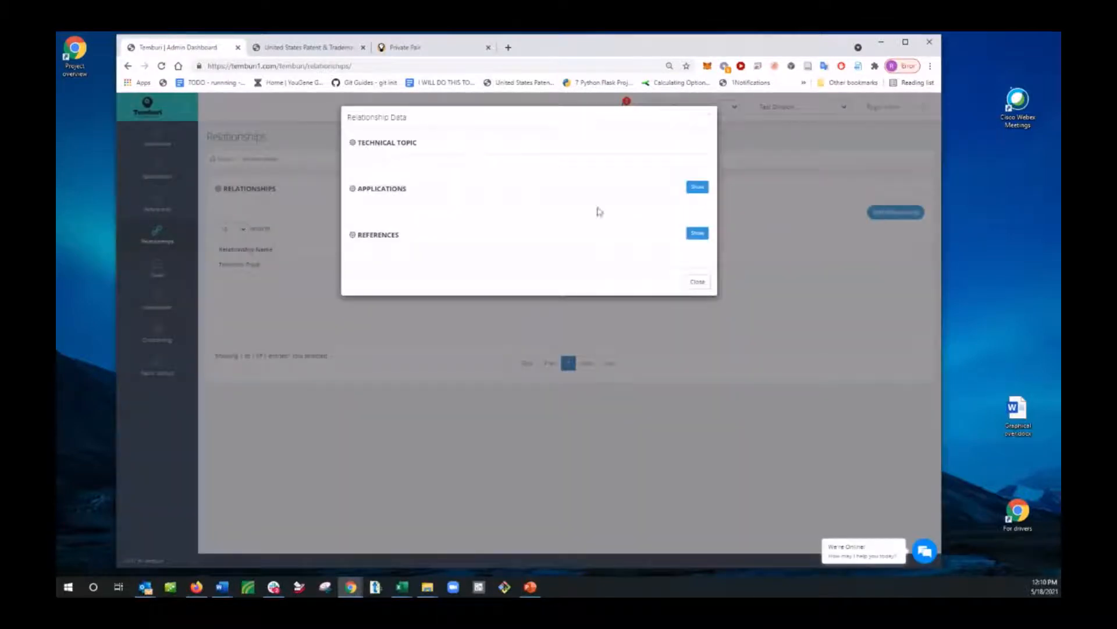
triple_click(709, 117)
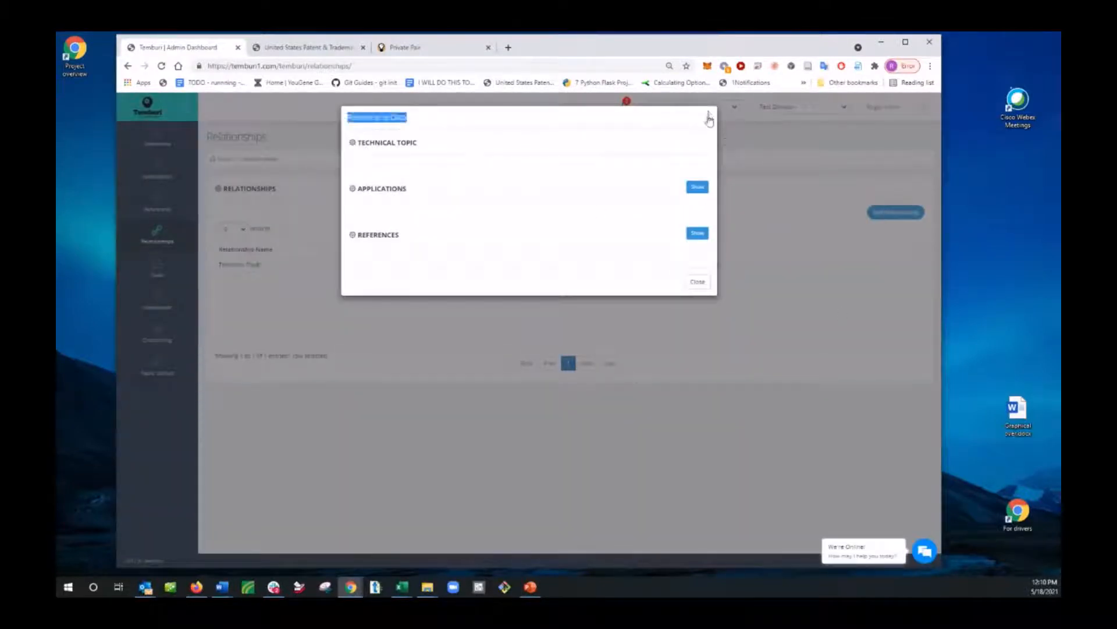
click(709, 118)
Step: Create a relationship named "Widget topic 3" that includes all three available applications
click(895, 213)
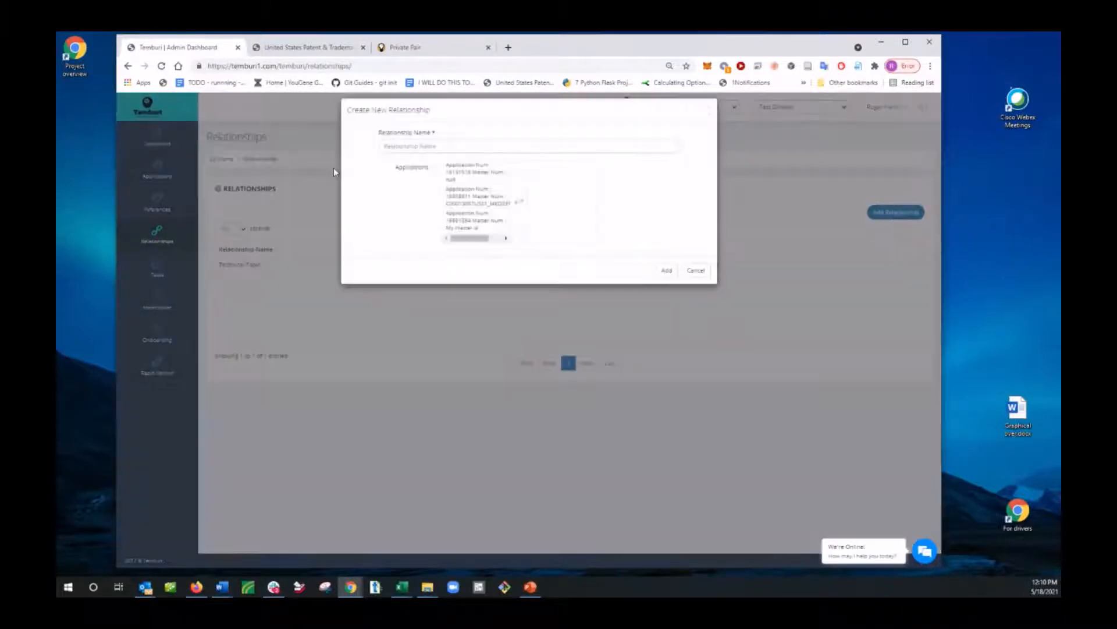
click(421, 154)
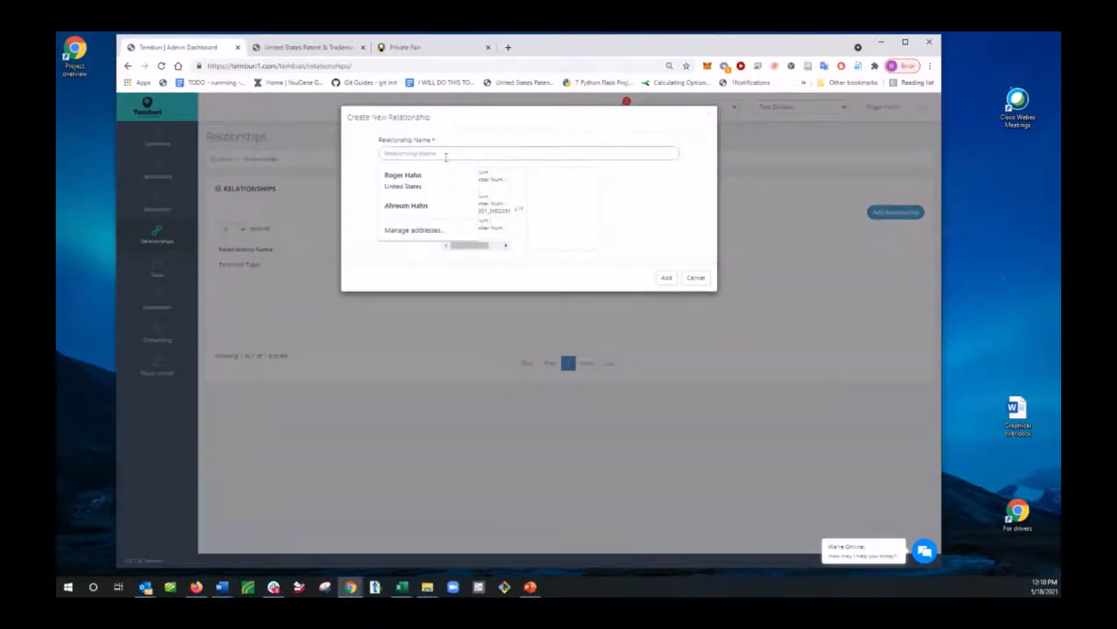
text(Widget topic 3)
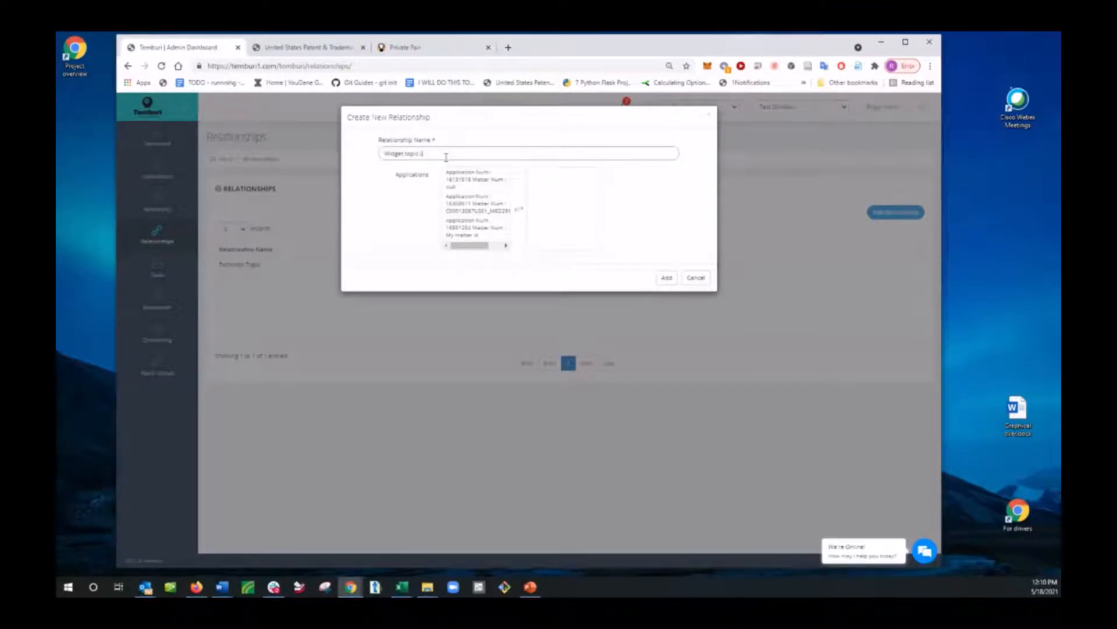
click(469, 179)
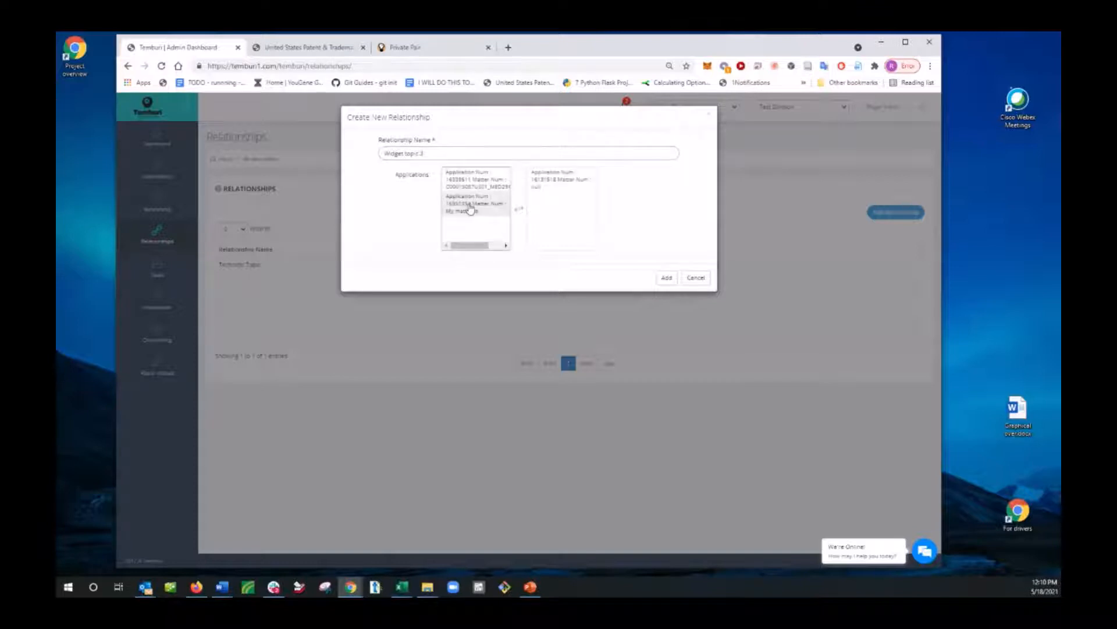
click(472, 204)
click(472, 187)
click(667, 277)
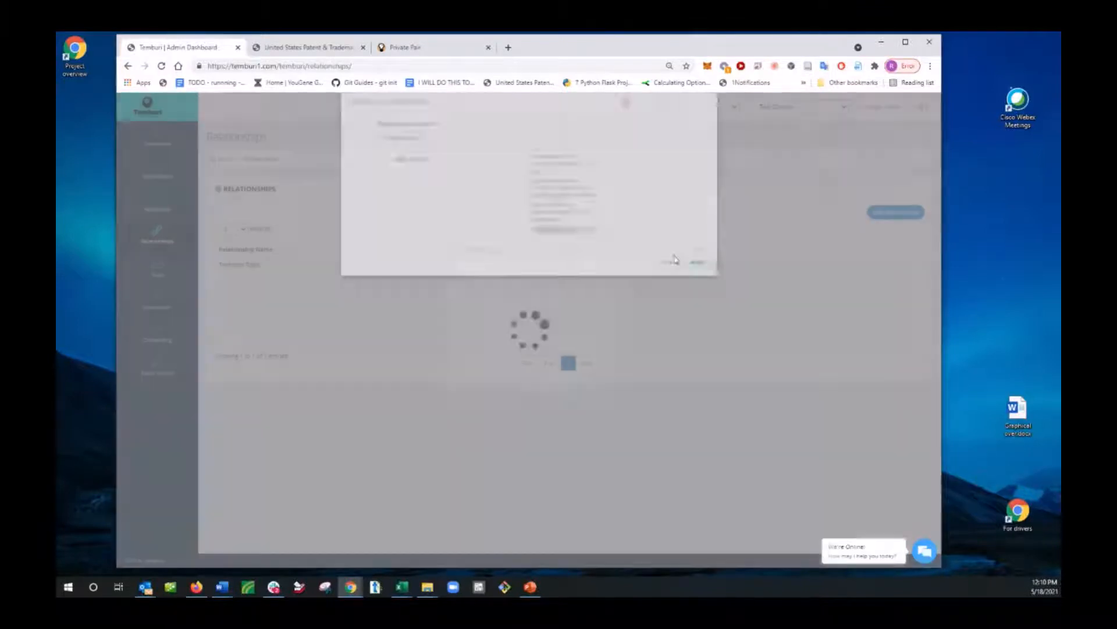
click(603, 391)
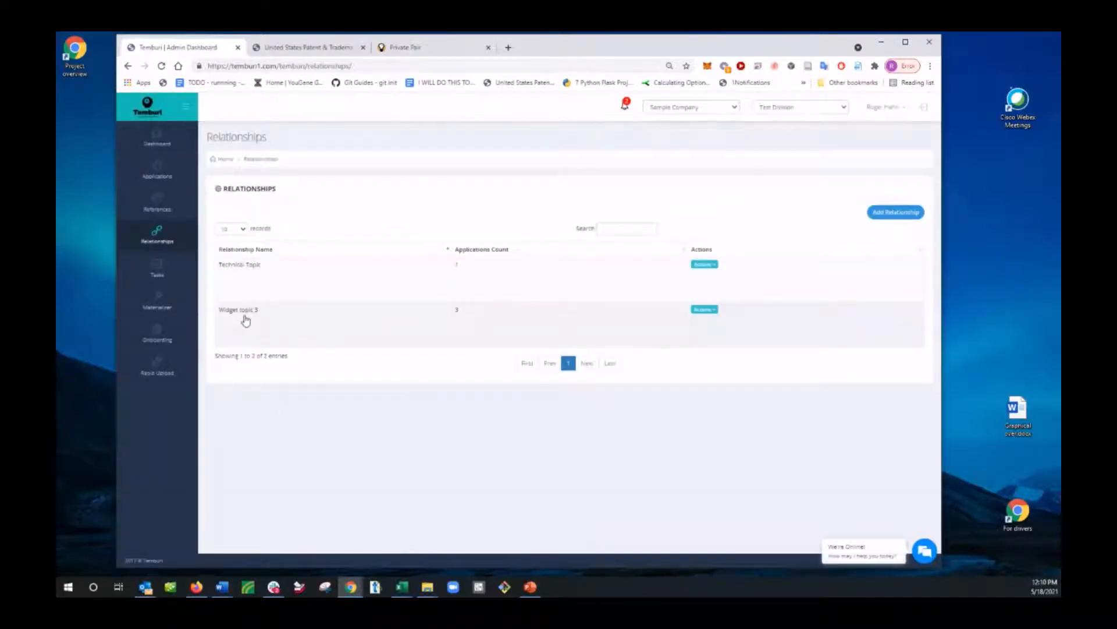
Step: Show the applications belonging to the Widget topic 3 relationship, and close its data
click(245, 314)
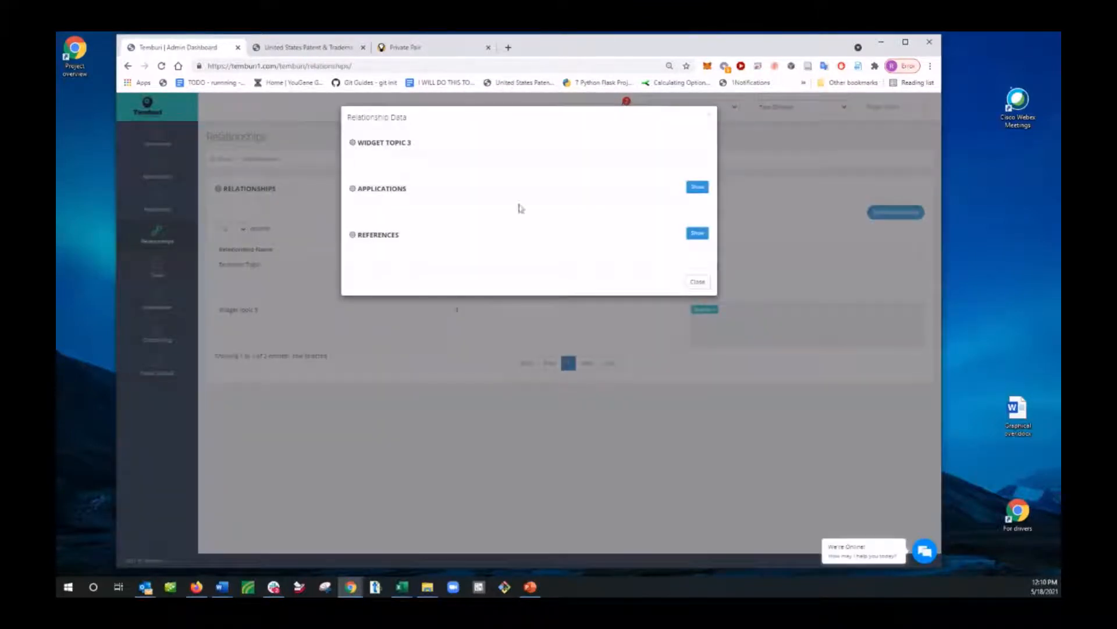
click(696, 188)
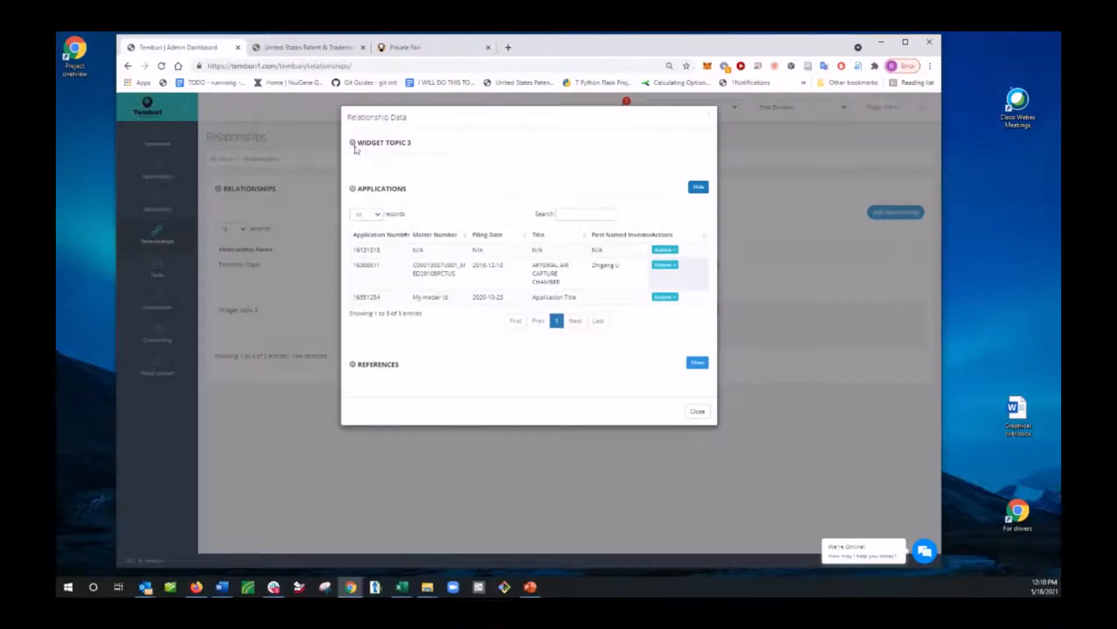
drag(356, 146, 431, 143)
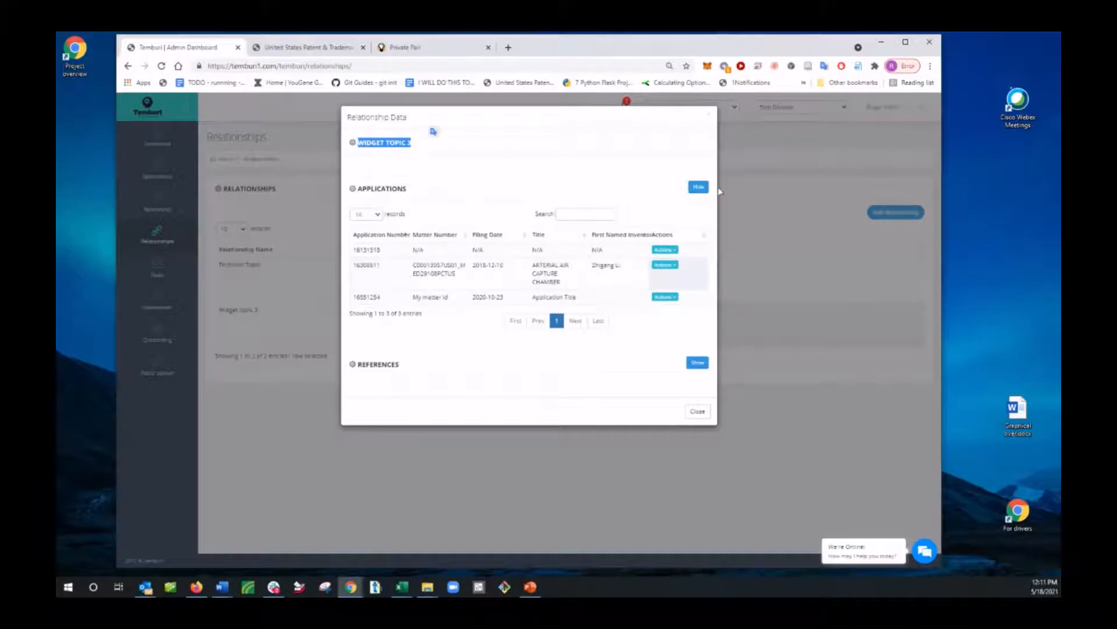
click(712, 116)
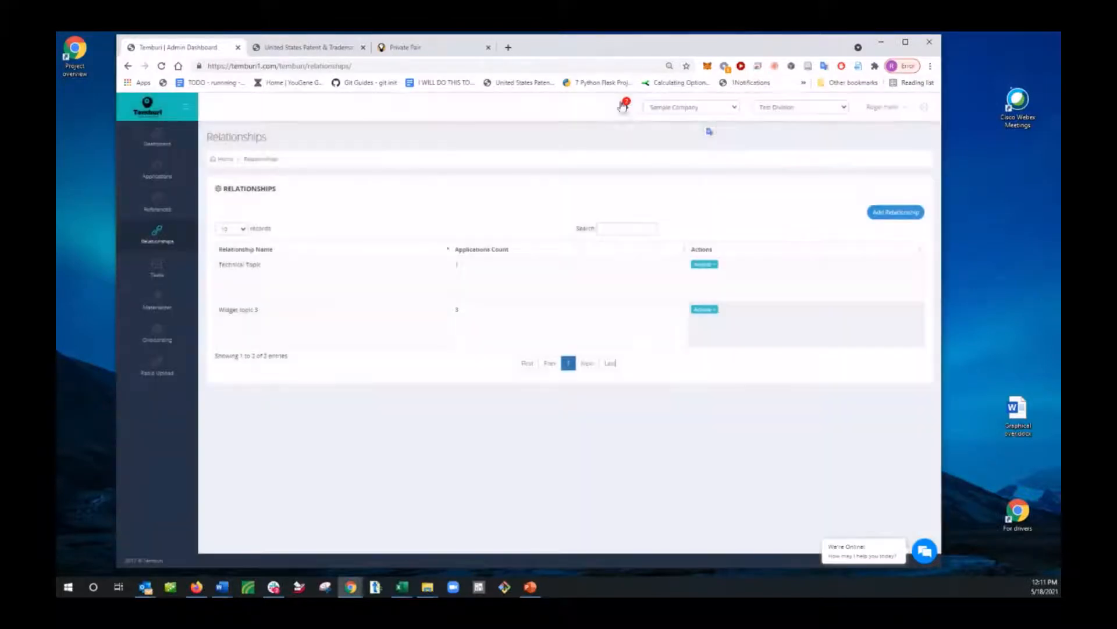
Step: Dismiss both onboarding-review notifications
click(623, 105)
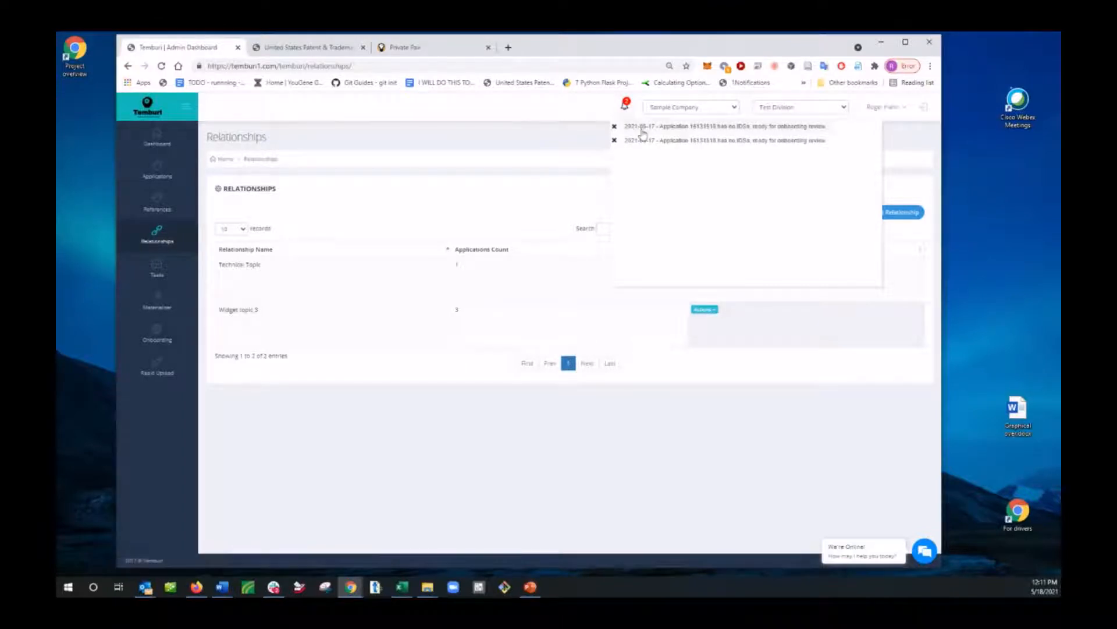
click(614, 126)
click(623, 106)
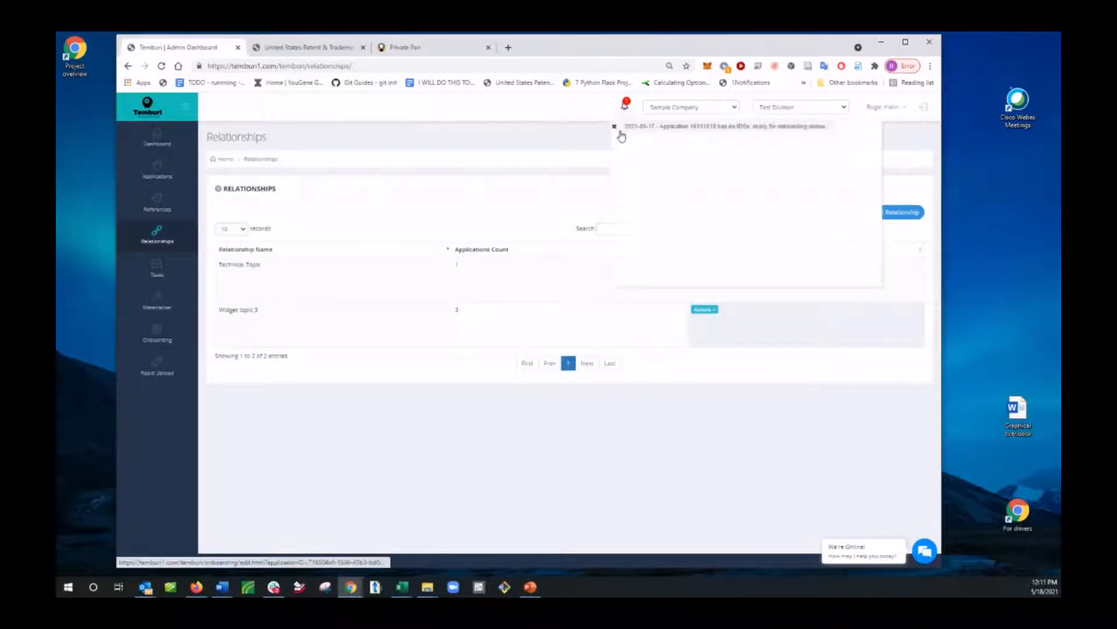
click(613, 127)
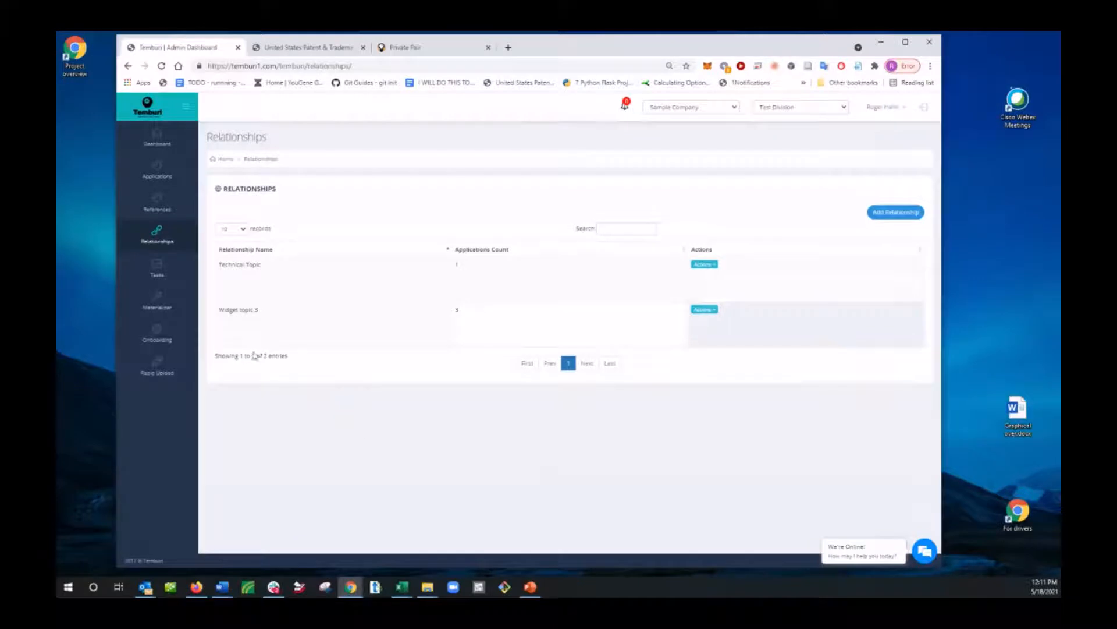
Step: Look through the Tasks, Materializer, Onboarding and Rapid Upload pages in turn
click(174, 268)
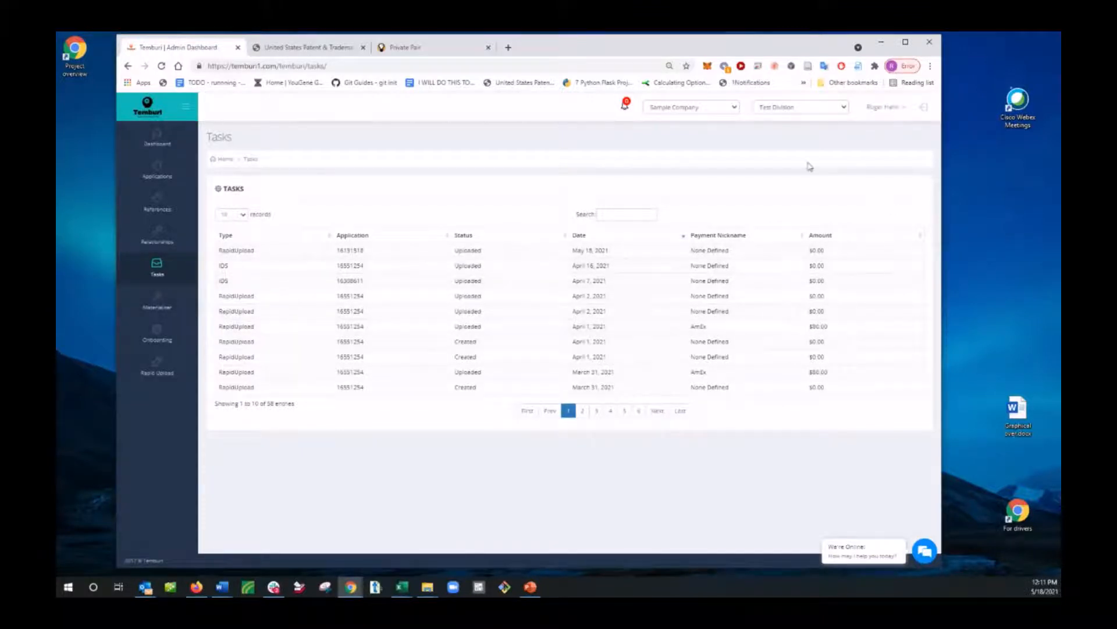
click(154, 311)
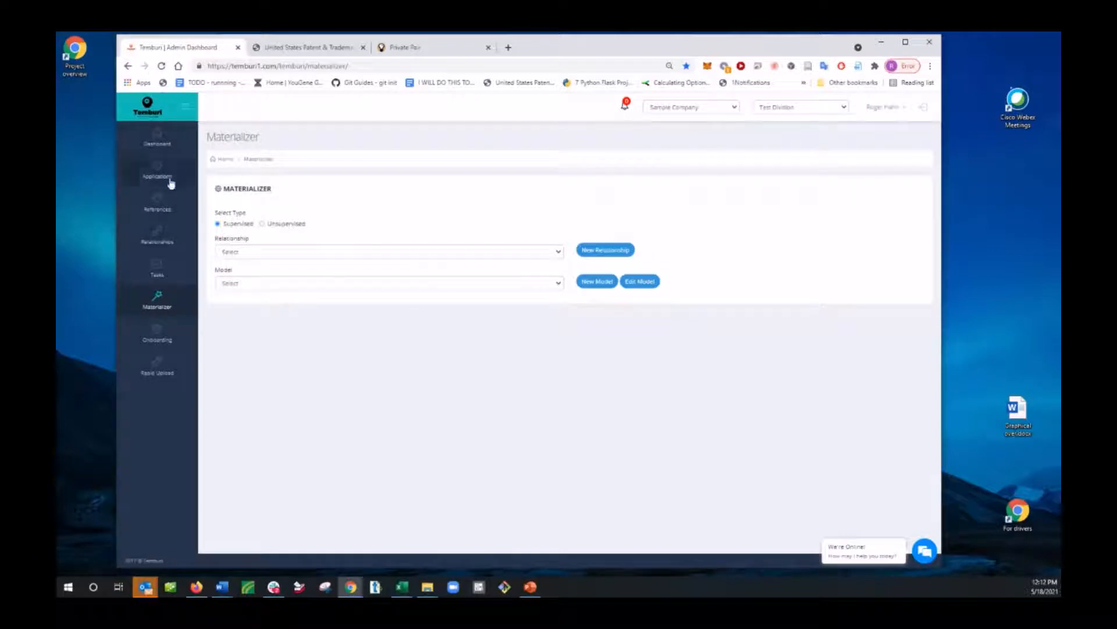
click(171, 340)
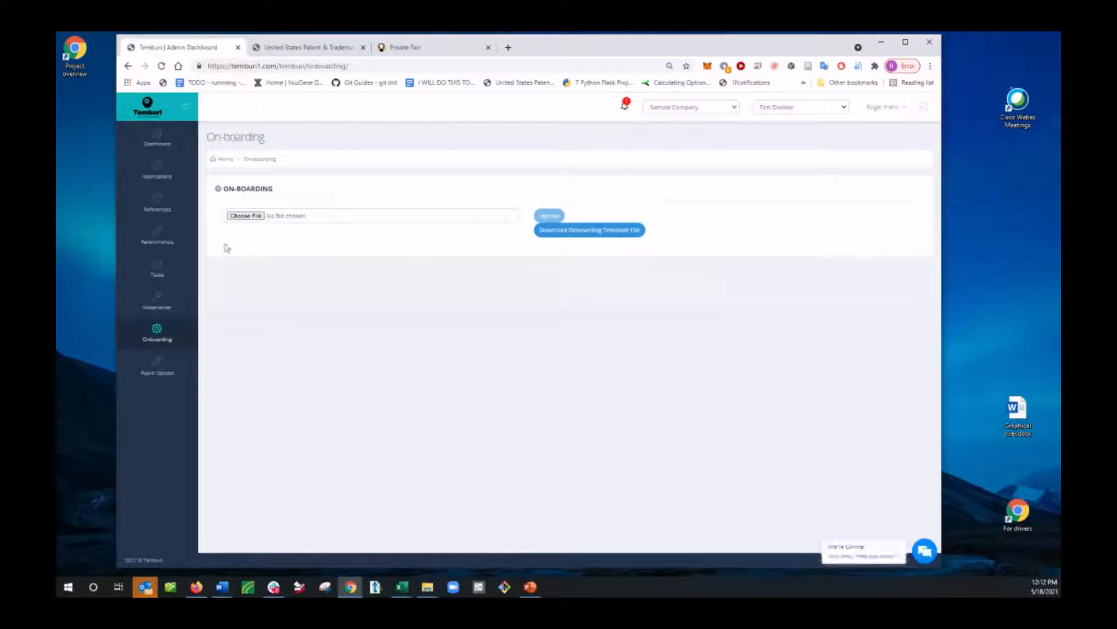
click(625, 105)
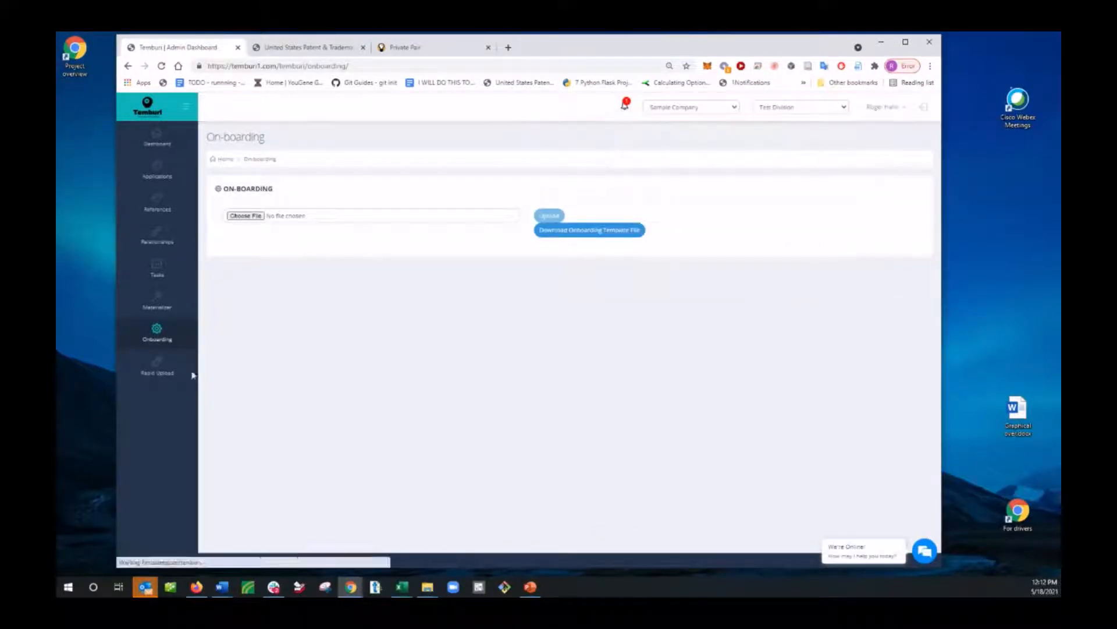
click(157, 371)
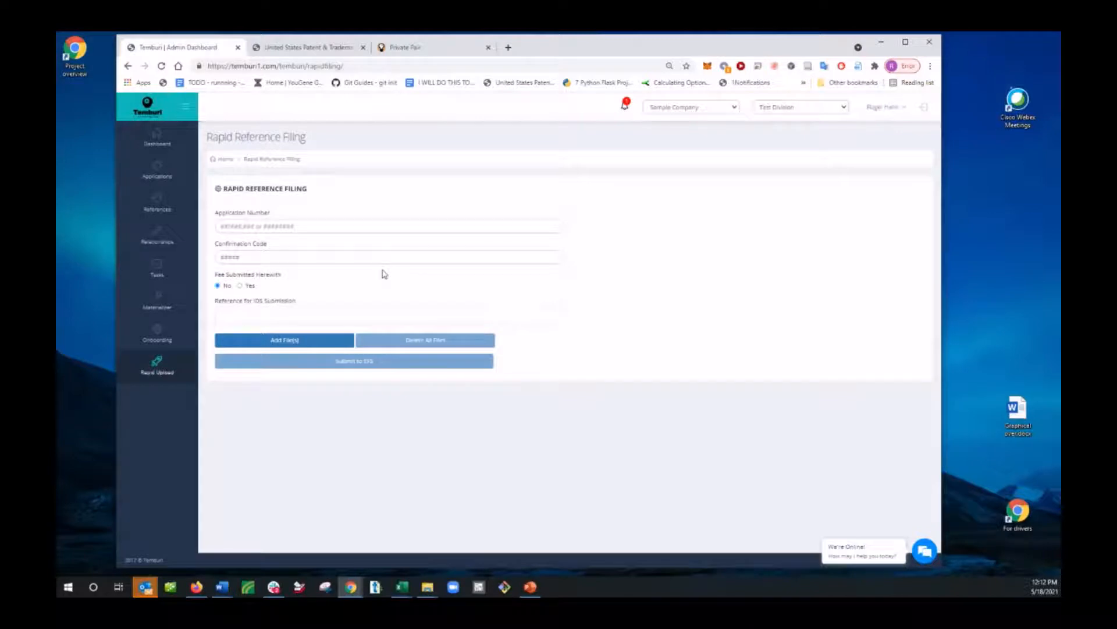
Step: Switch to the USPTO Private PAIR page and keep the session signed in
click(407, 47)
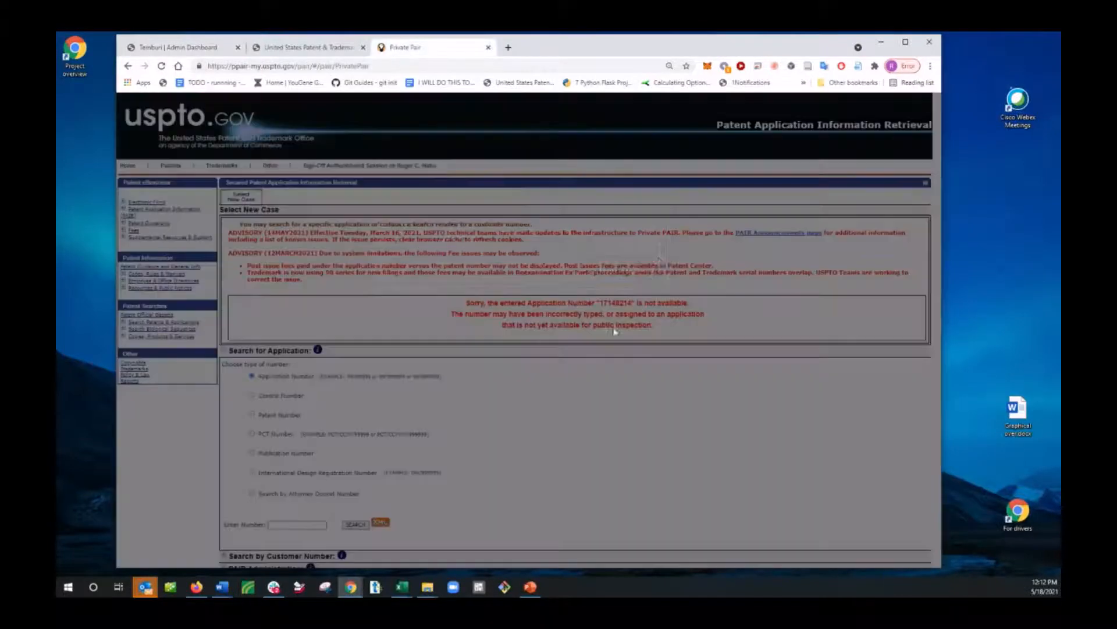
click(625, 276)
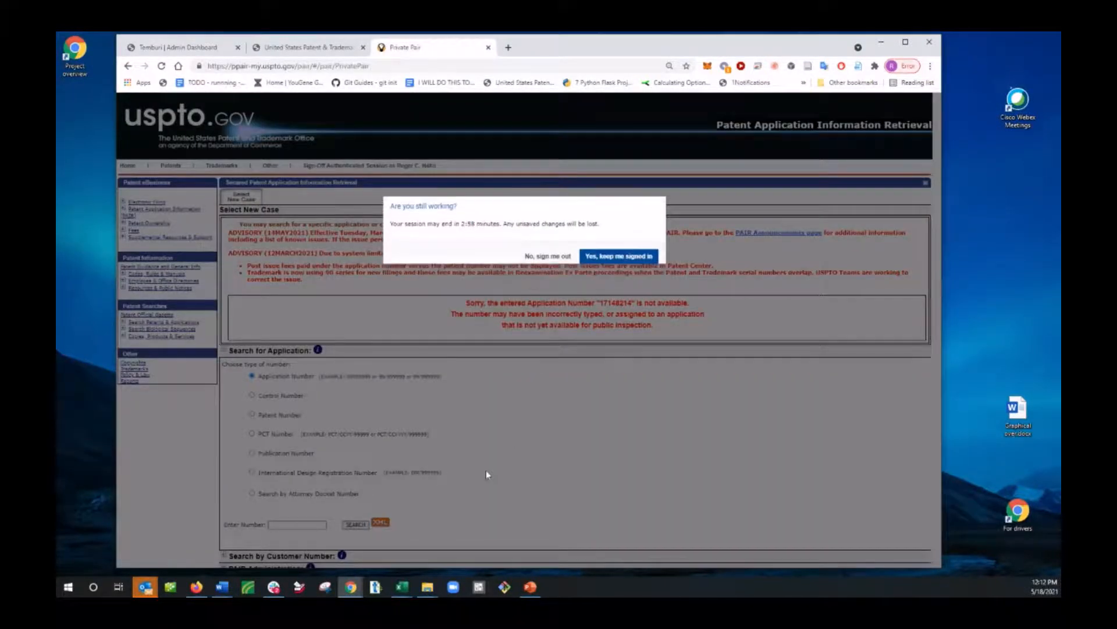
scroll(487, 470, down, 2)
scroll(175, 291, up, 2)
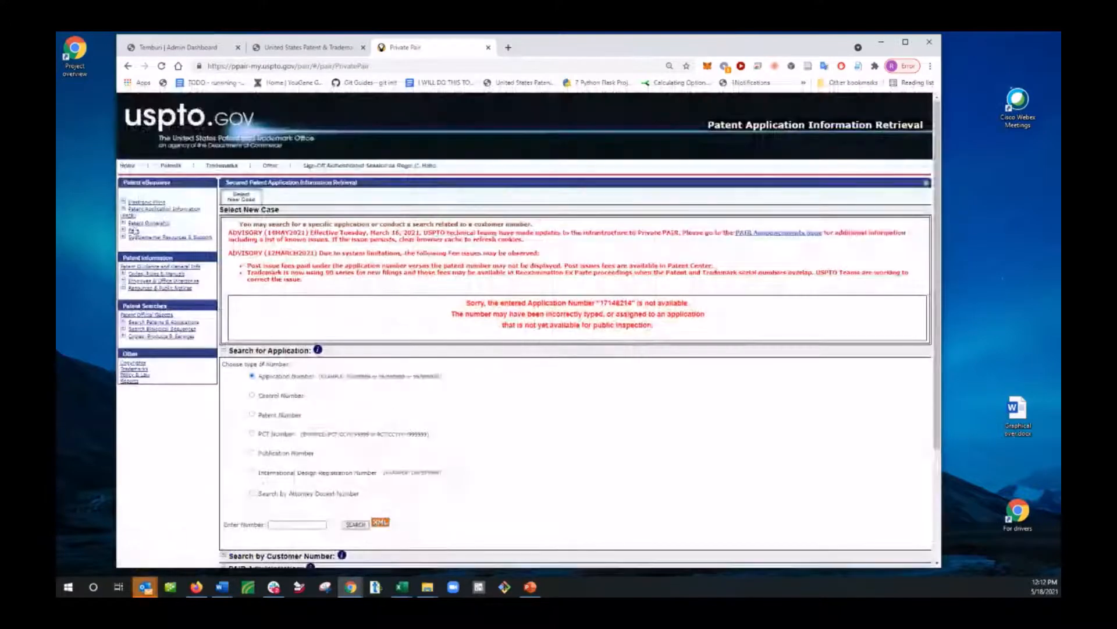
Step: Open the registered eFile page of EFS-Web in its own narrower window beside Private PAIR, showing the Saved Packages section
click(122, 202)
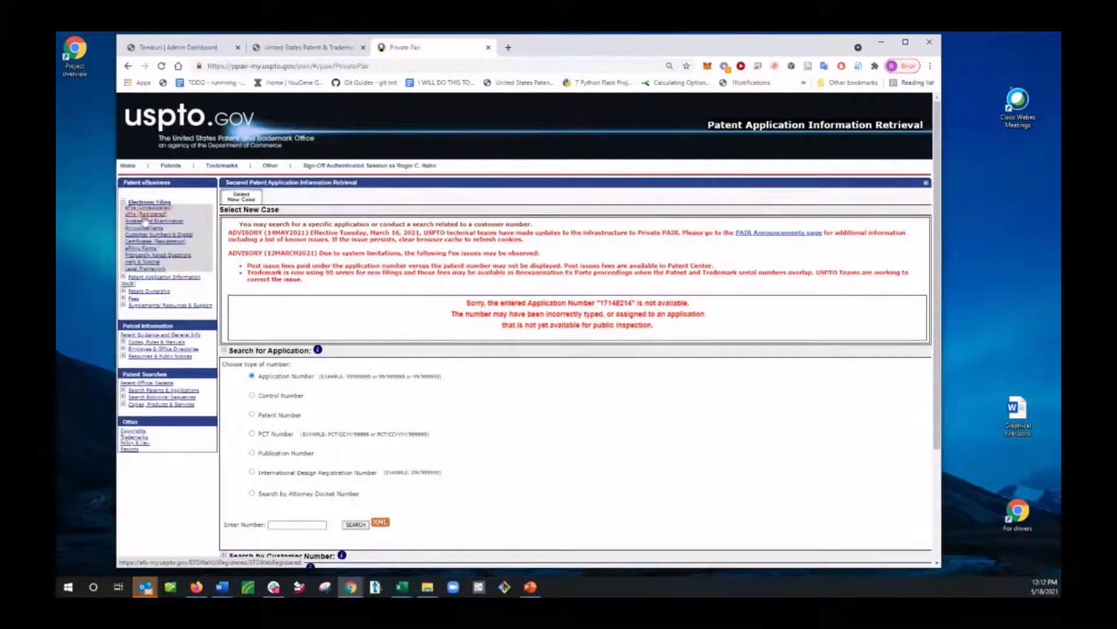
click(146, 215)
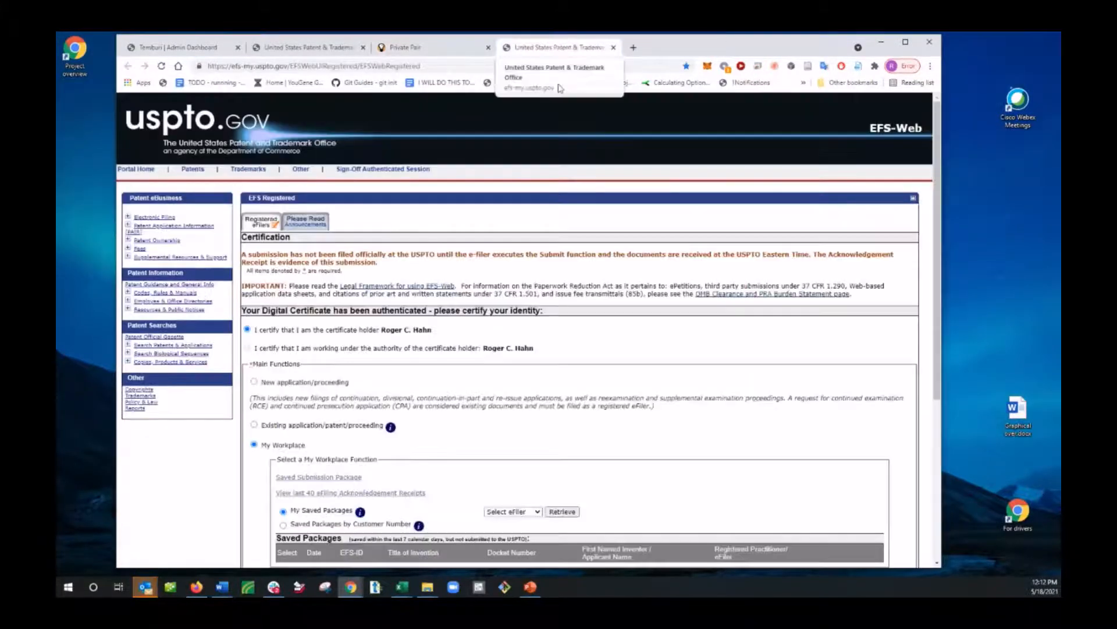
drag(555, 52, 791, 64)
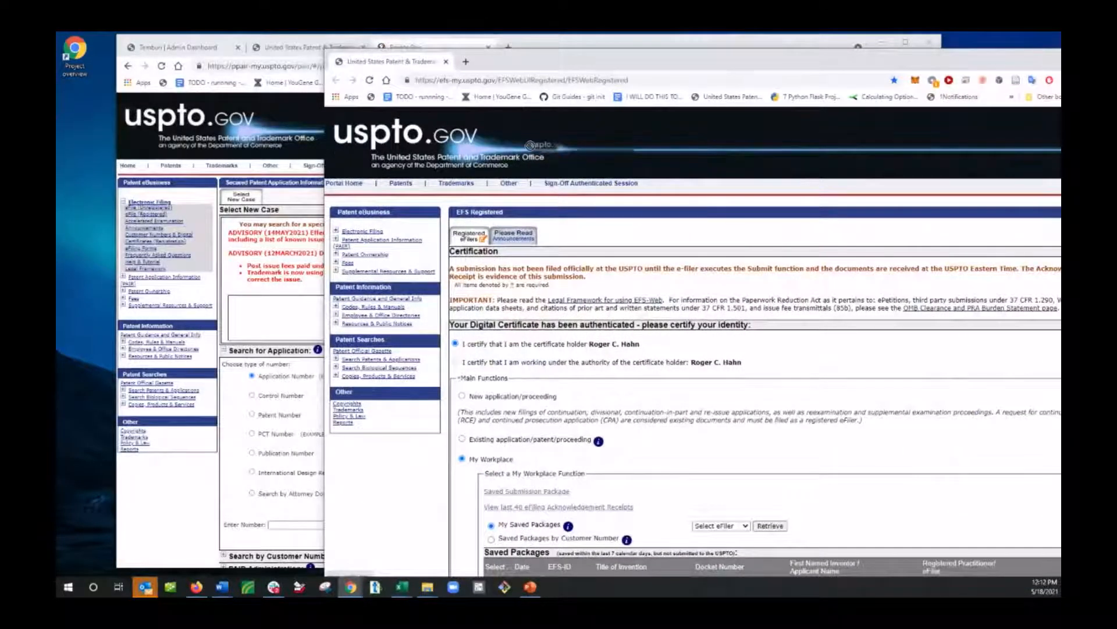
drag(812, 62, 713, 48)
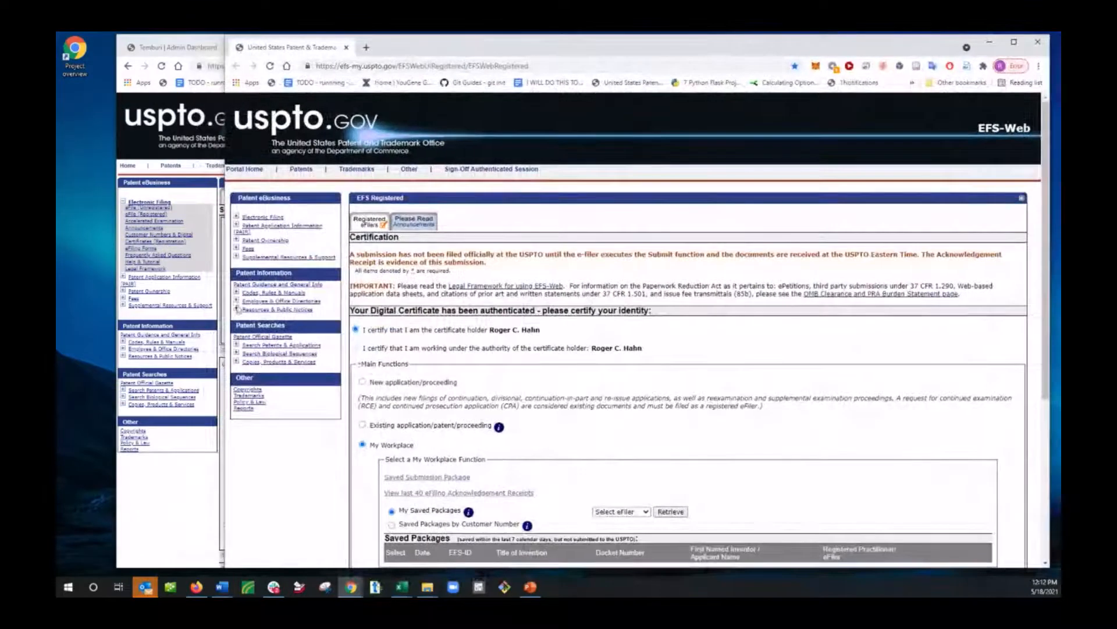
drag(223, 251, 473, 250)
scroll(847, 402, down, 5)
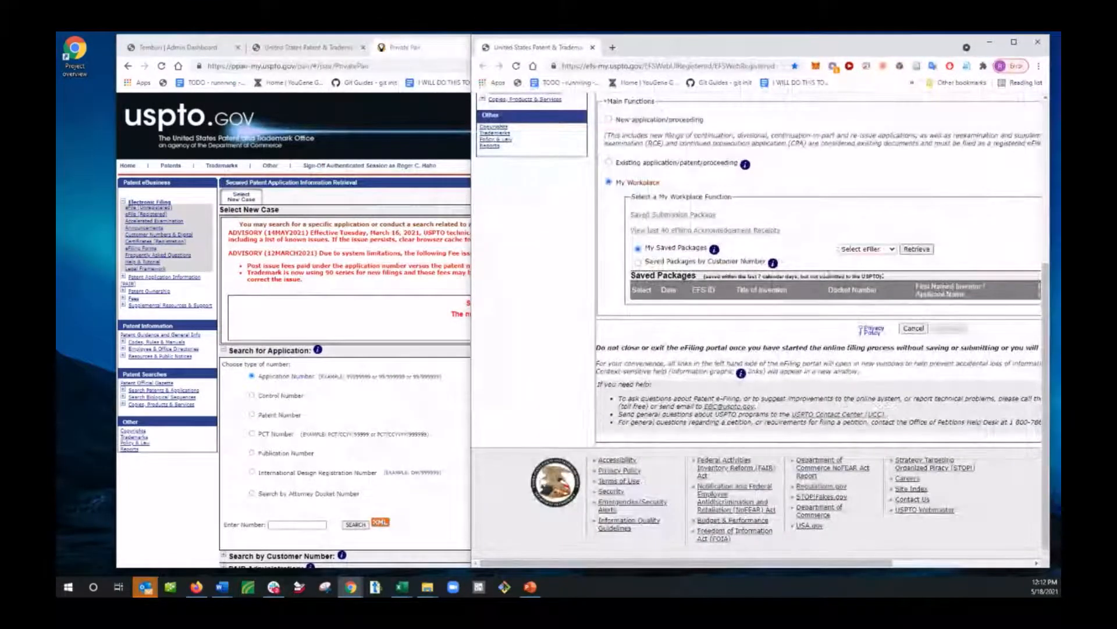
Step: Close the Private PAIR page and return to the Rapid Reference Filing form
click(443, 49)
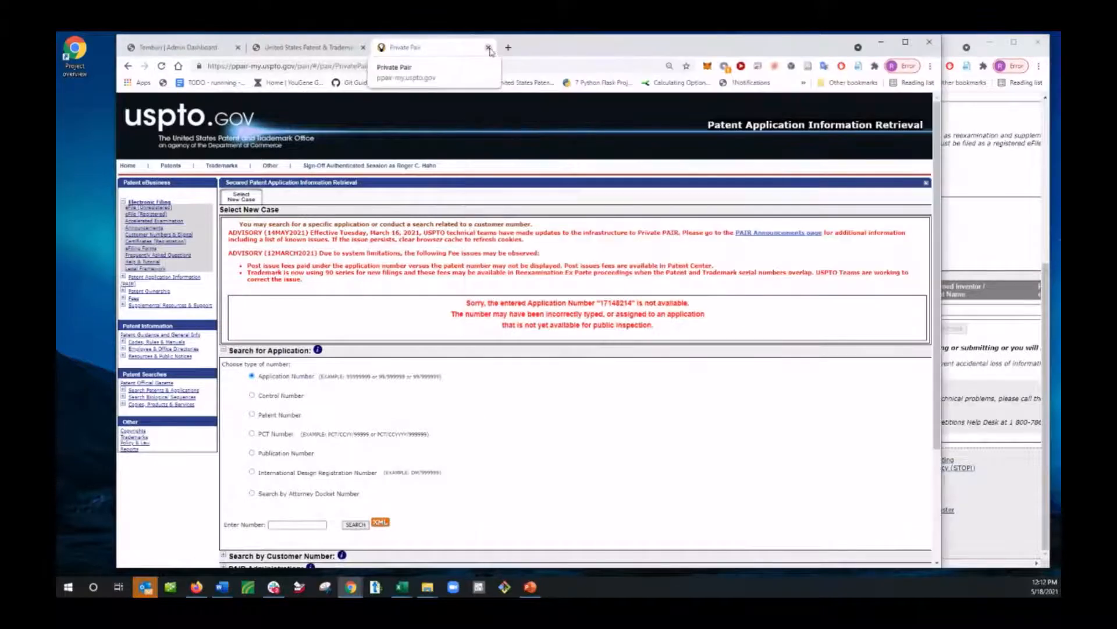
click(489, 48)
click(210, 49)
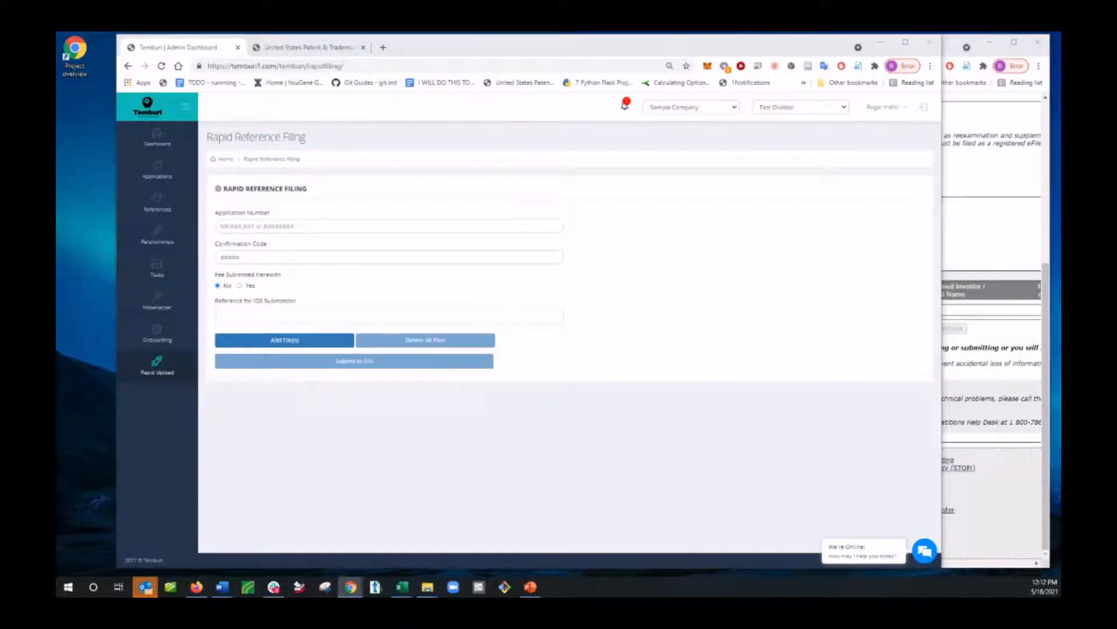
Step: Fill in the Rapid Reference Filing form with application number 16/131,518 and its confirmation code, copied from the source document
key(alt+Tab)
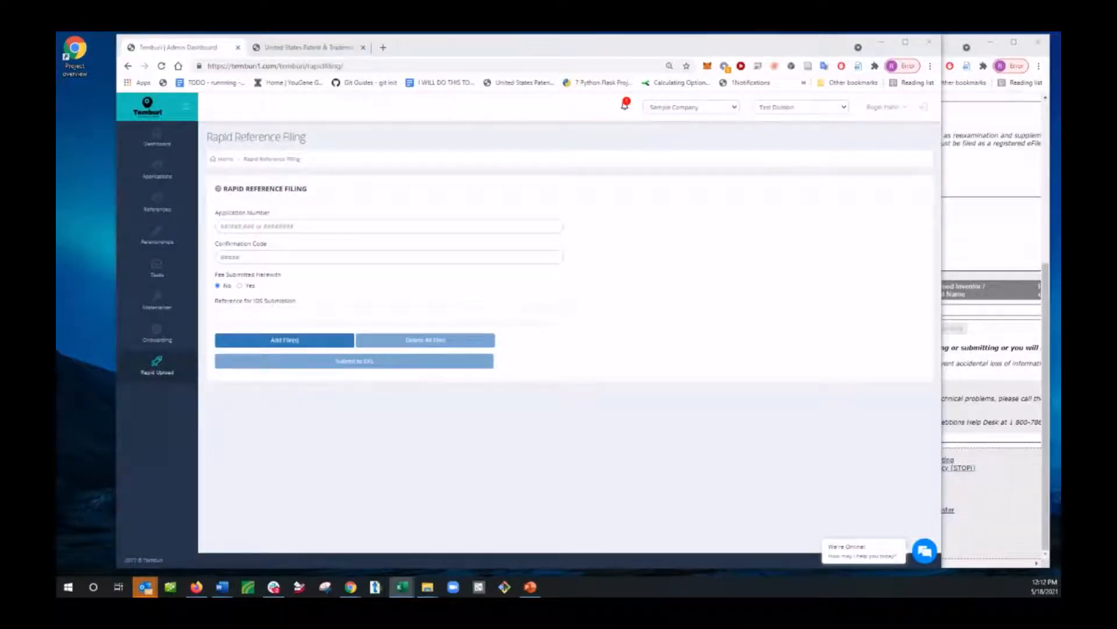
click(230, 225)
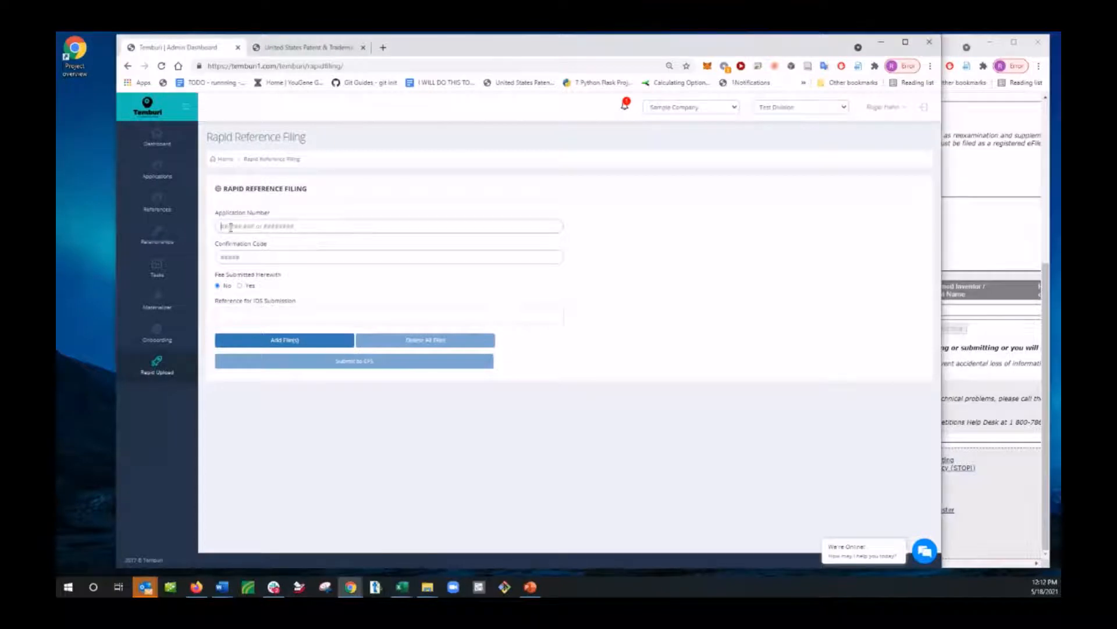
text(16/131,310)
key(alt+Tab)
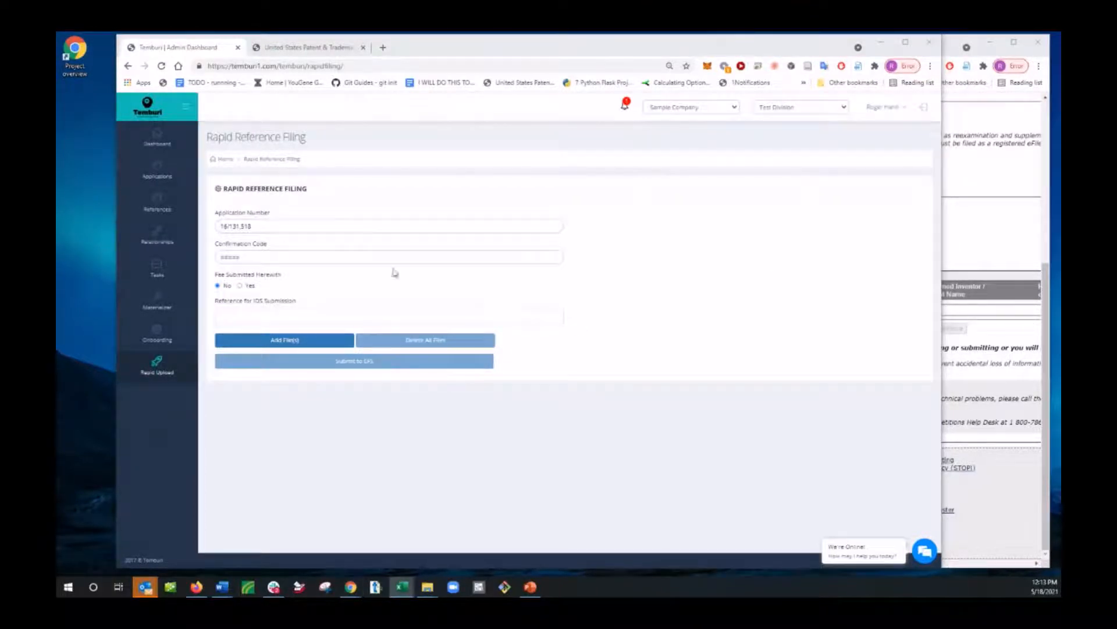
click(259, 259)
key(ctrl+v)
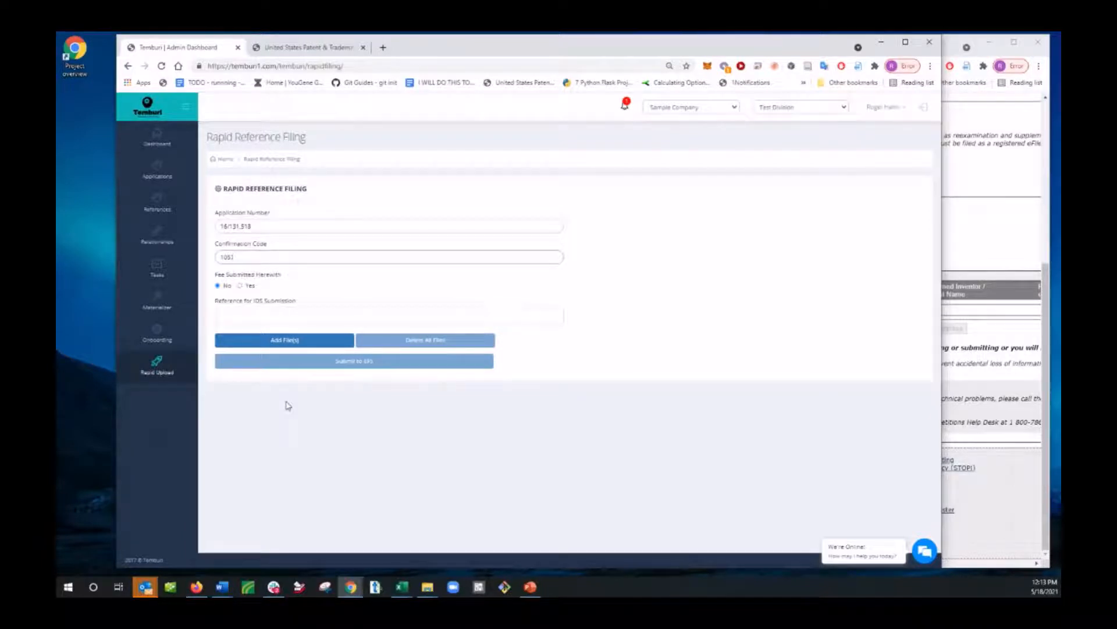
click(987, 221)
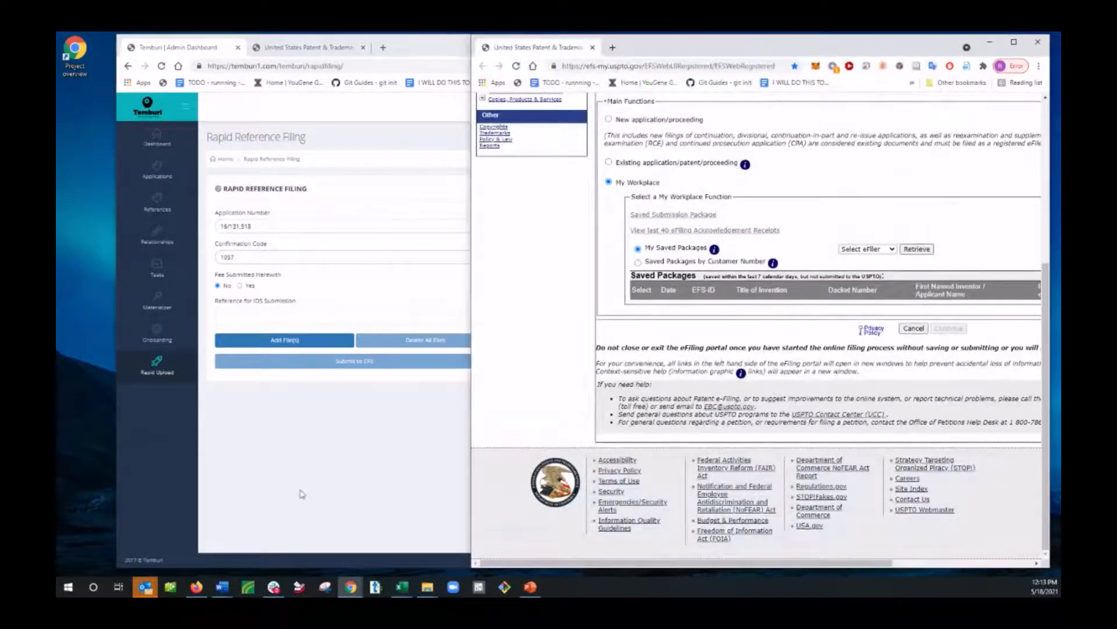
click(266, 518)
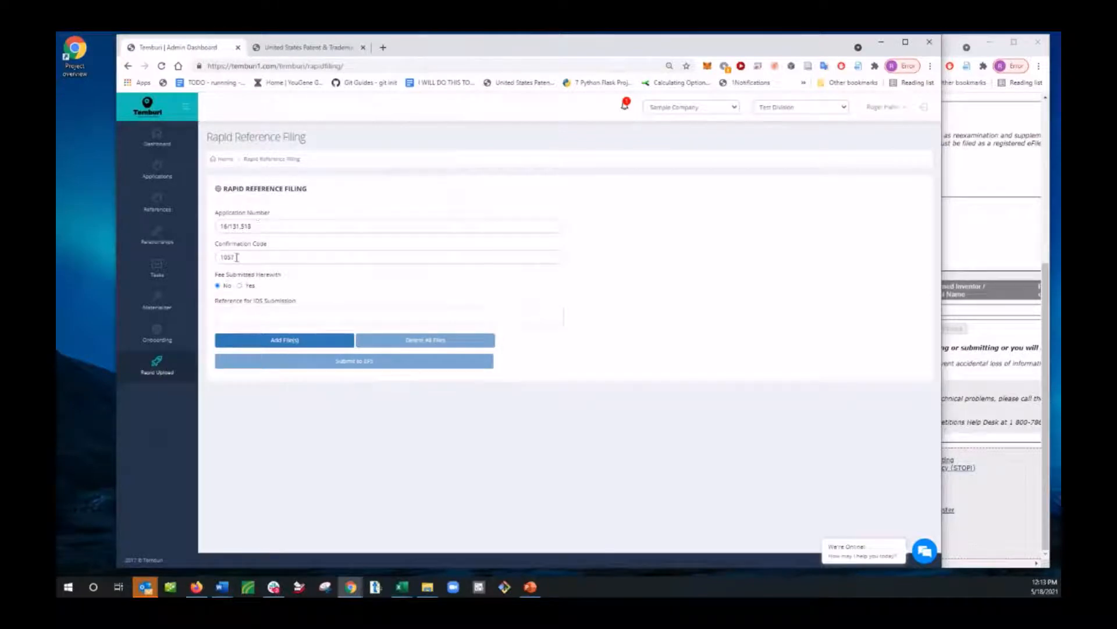
Step: Upload all PDF files from the REFERENCES folder in DEMO TEST DOCUMENTS as references for the IDS submission
click(293, 343)
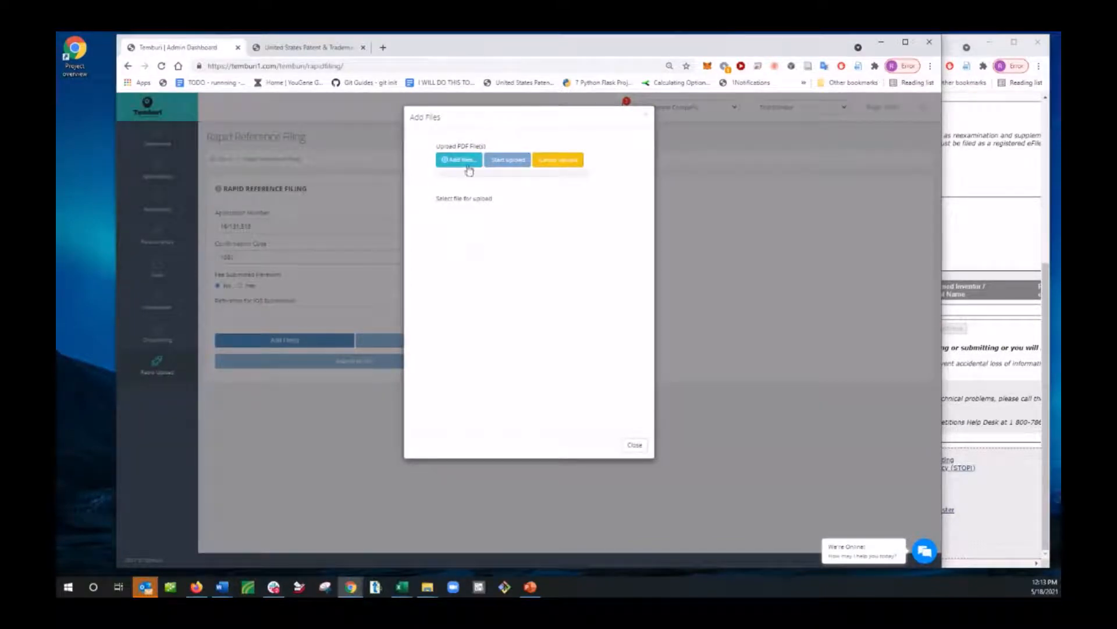
click(446, 163)
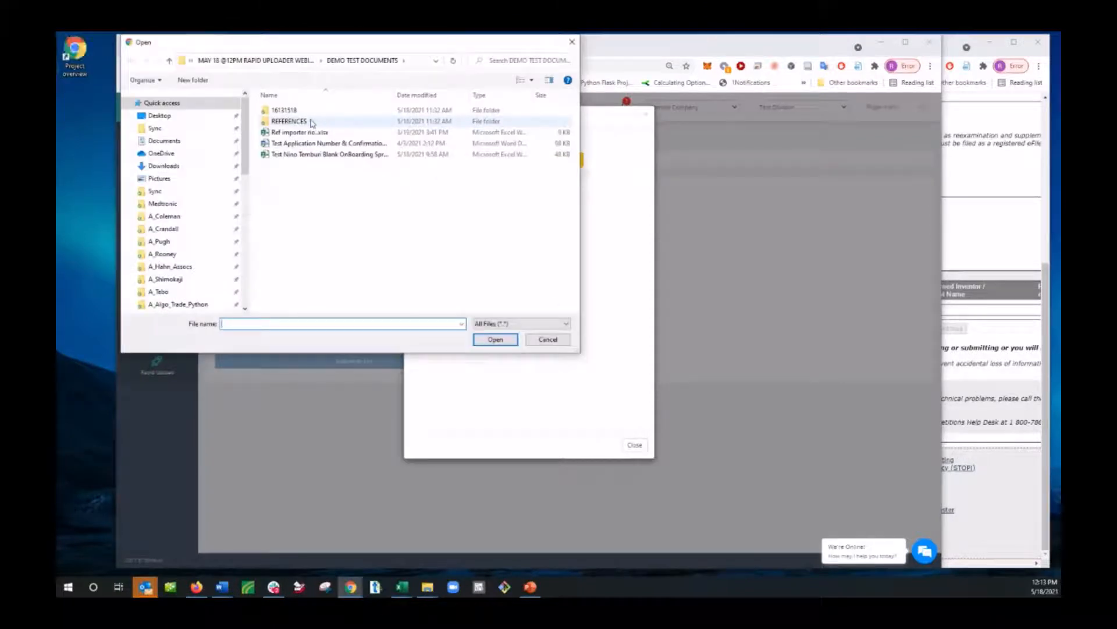
double_click(290, 122)
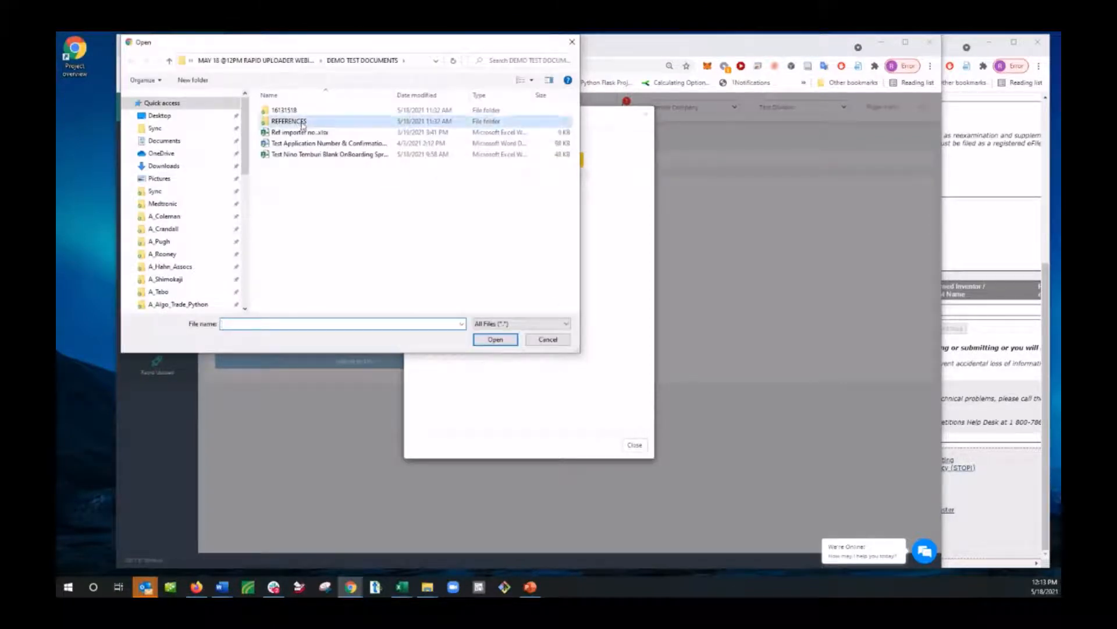
click(346, 221)
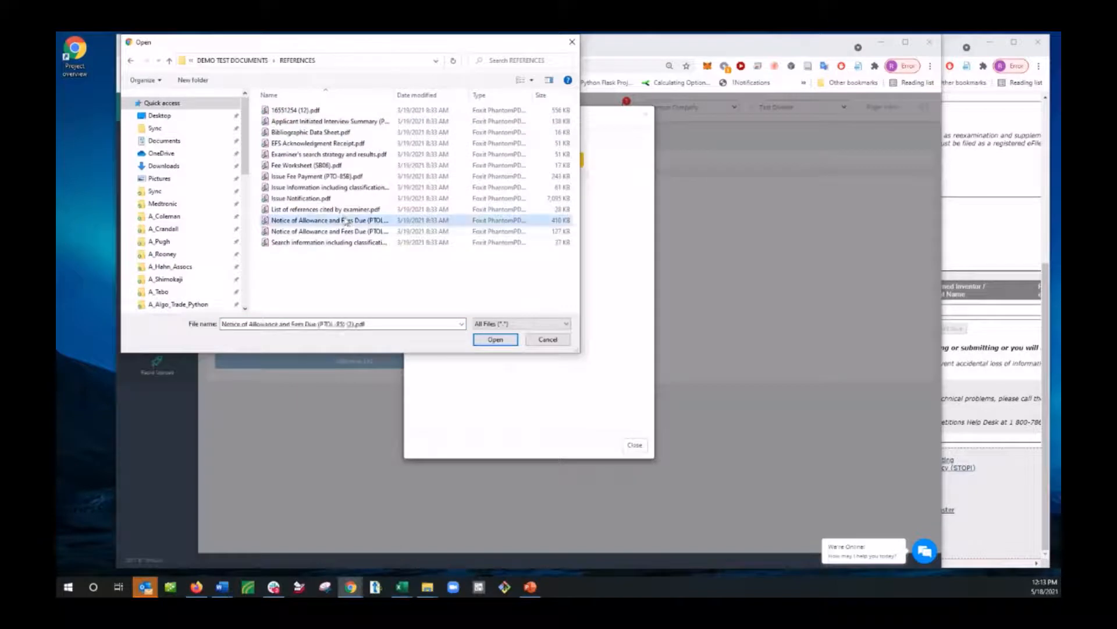
key(ctrl+a)
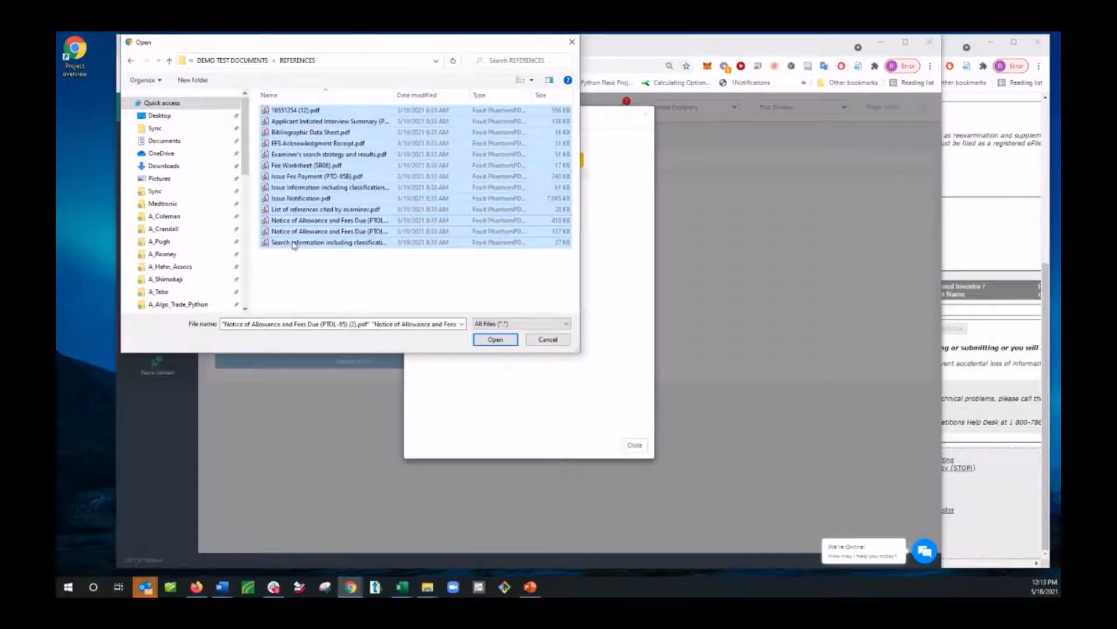
click(999, 222)
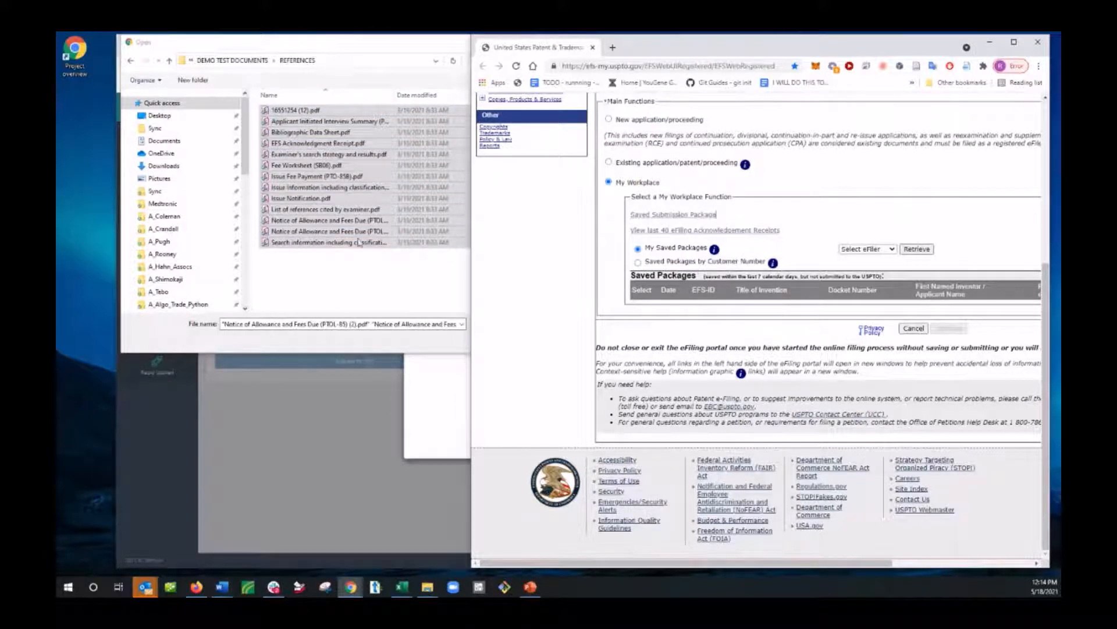
click(384, 49)
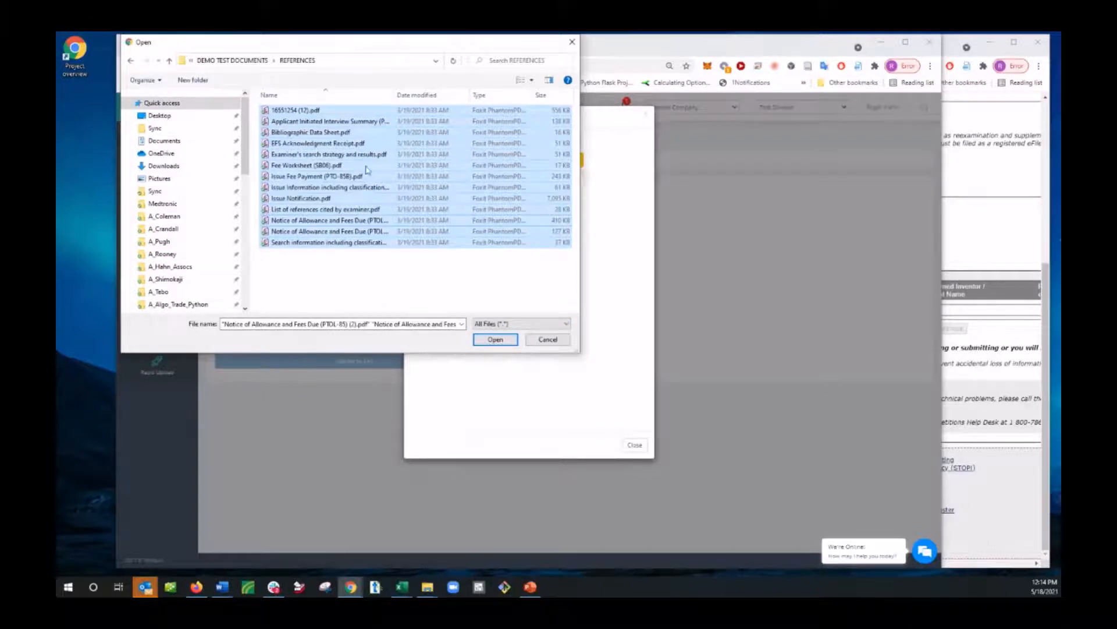
click(495, 340)
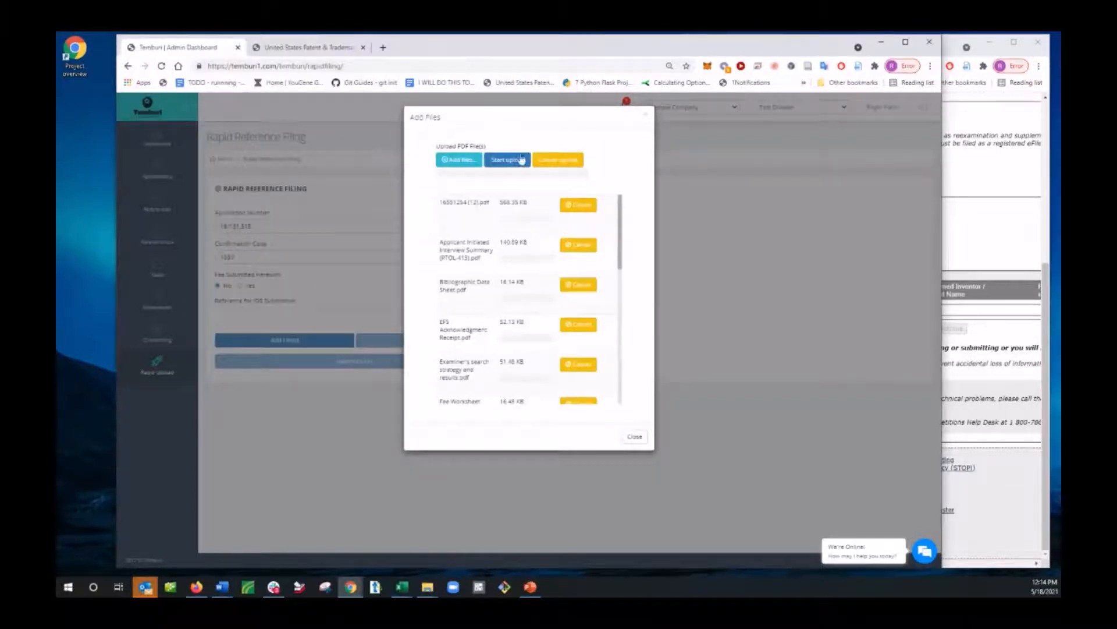
click(522, 160)
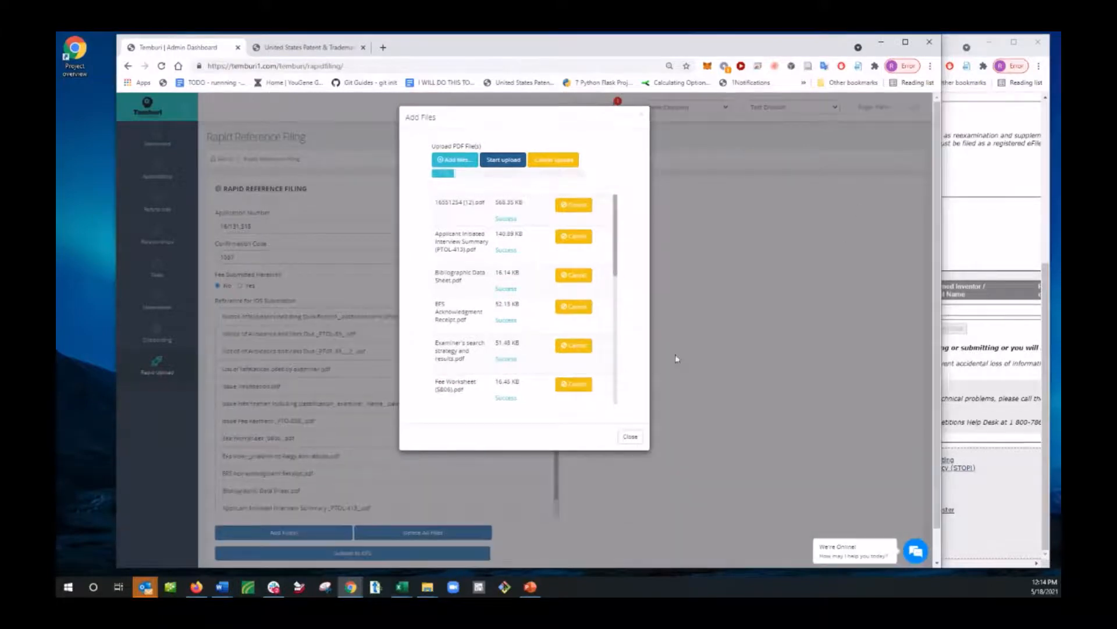
click(630, 436)
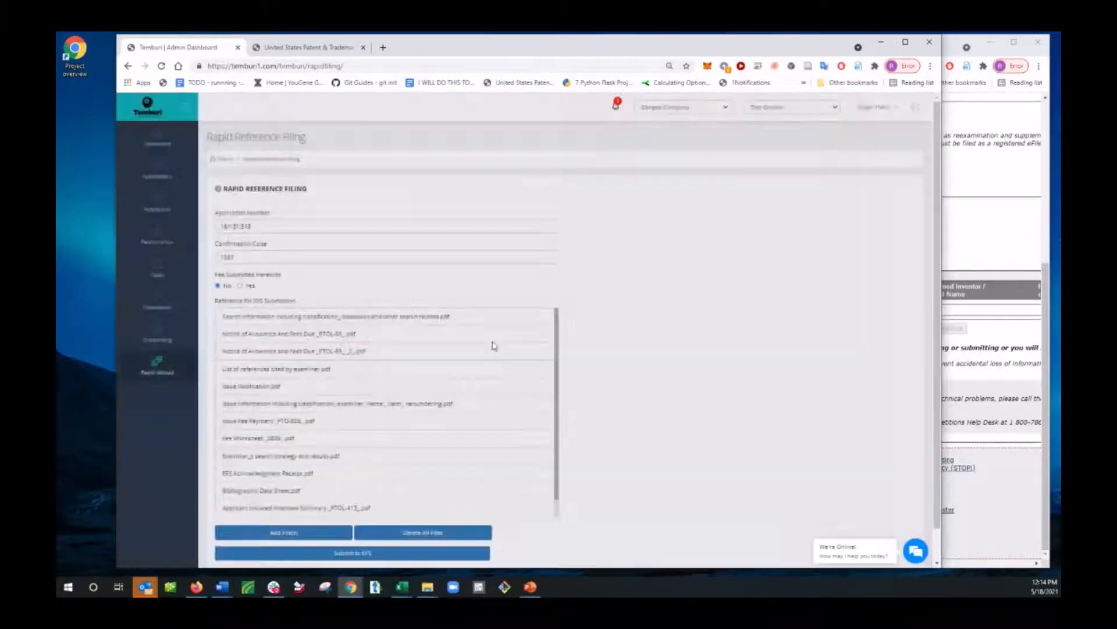
Step: Submit the rapid reference filing to EFS and acknowledge the start message
scroll(491, 344, down, 1)
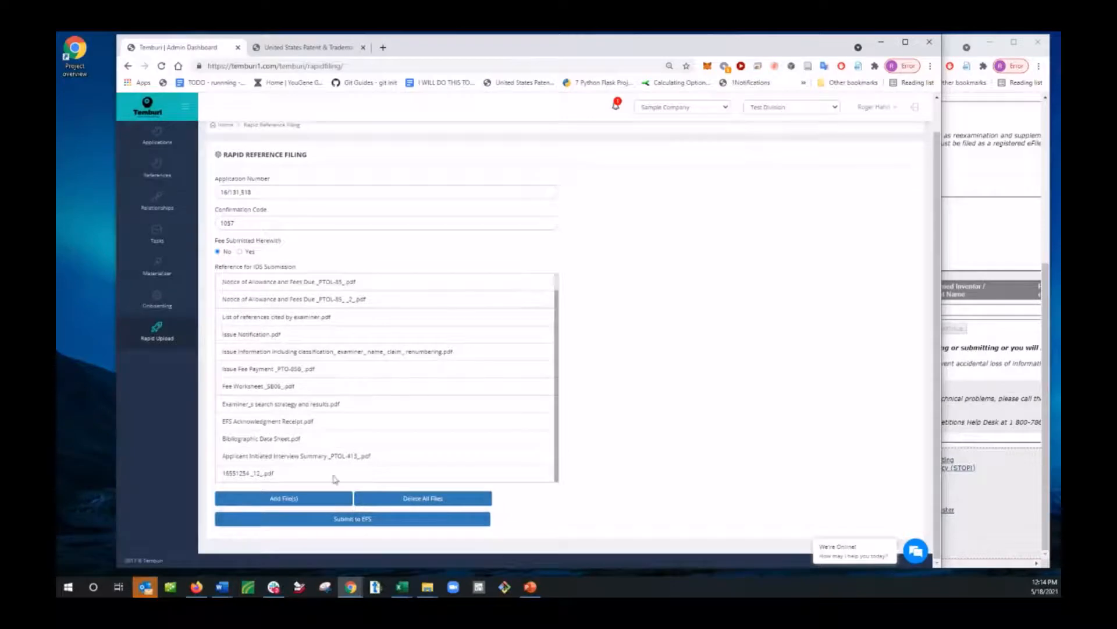
click(365, 524)
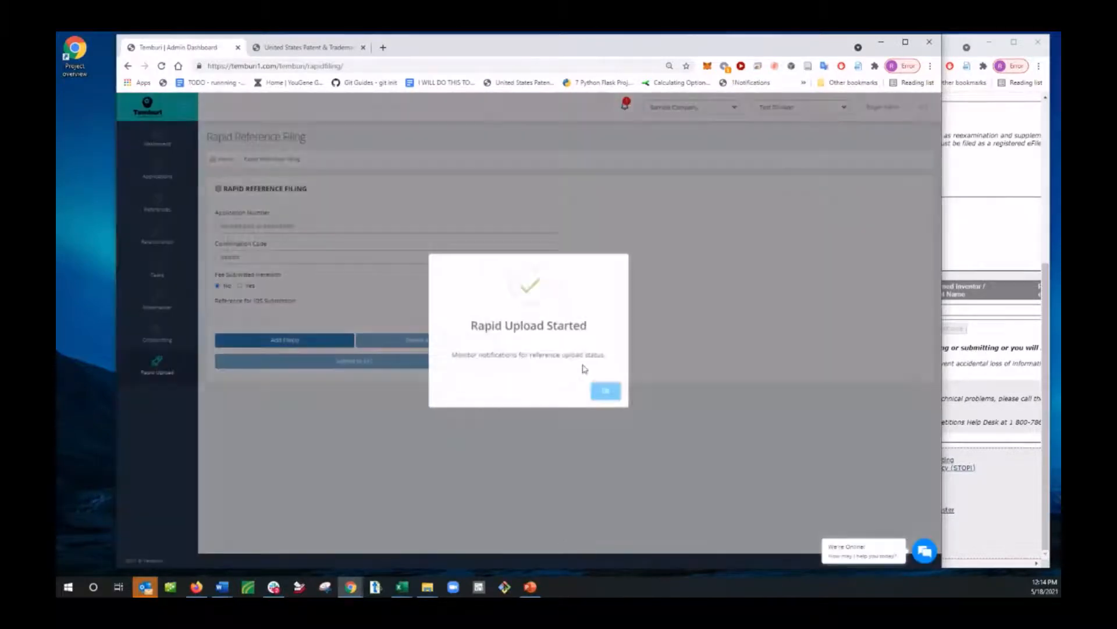
click(606, 392)
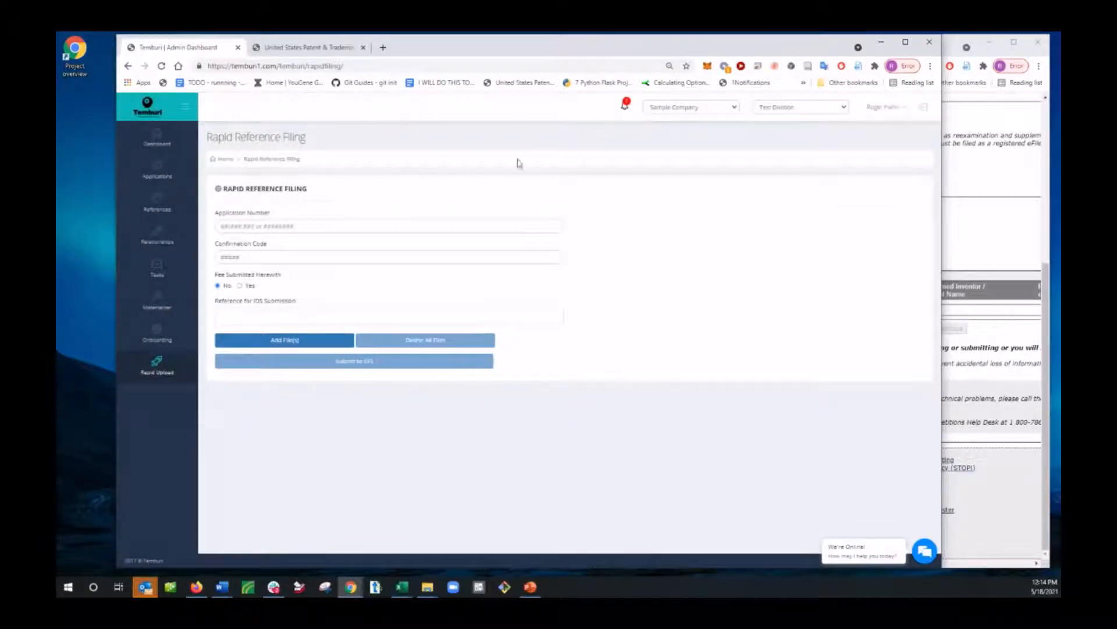
Step: Narrow the Rapid Reference Filing window to expose more of the EFS-Web window beside it
key(alt+Tab)
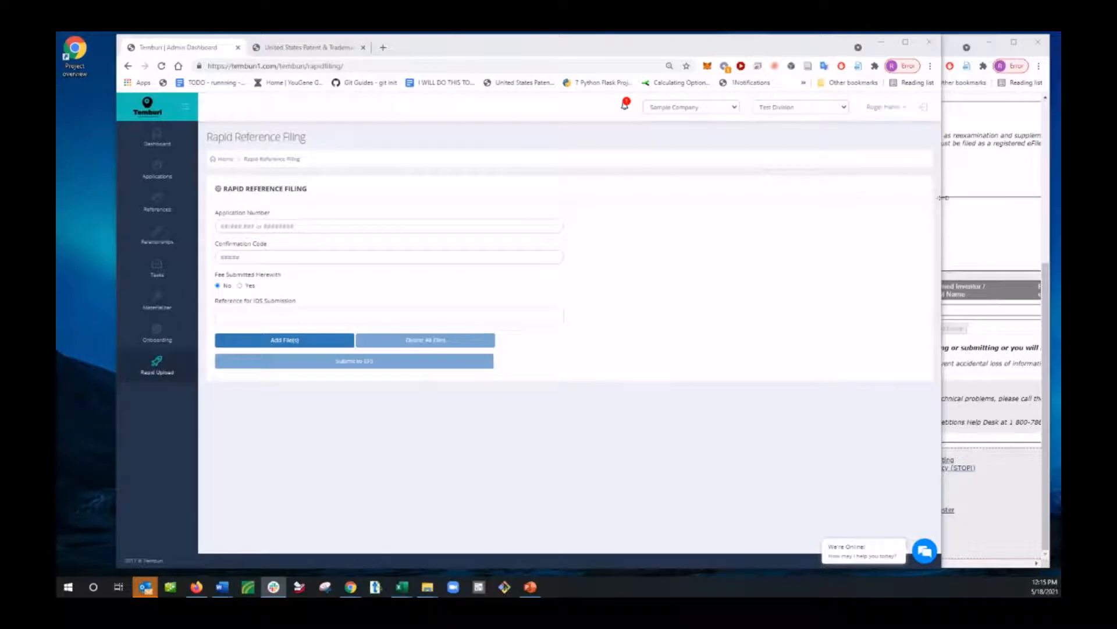
drag(940, 198, 755, 311)
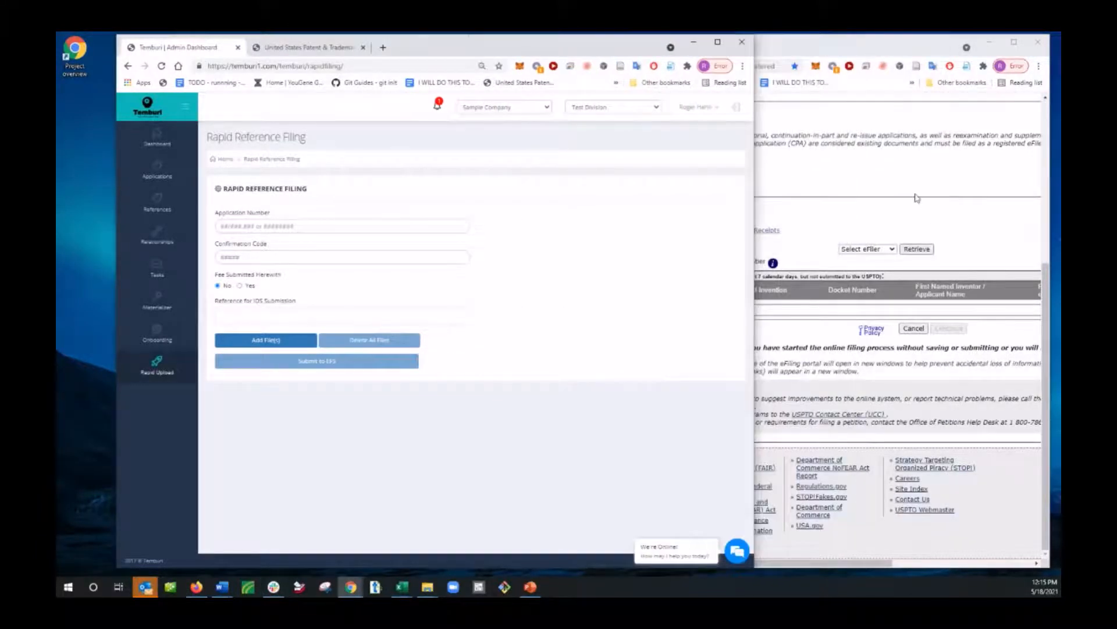
click(916, 199)
Step: Reload the Rapid Reference Filing page and check the notifications for the rapid upload's status
click(463, 120)
click(436, 109)
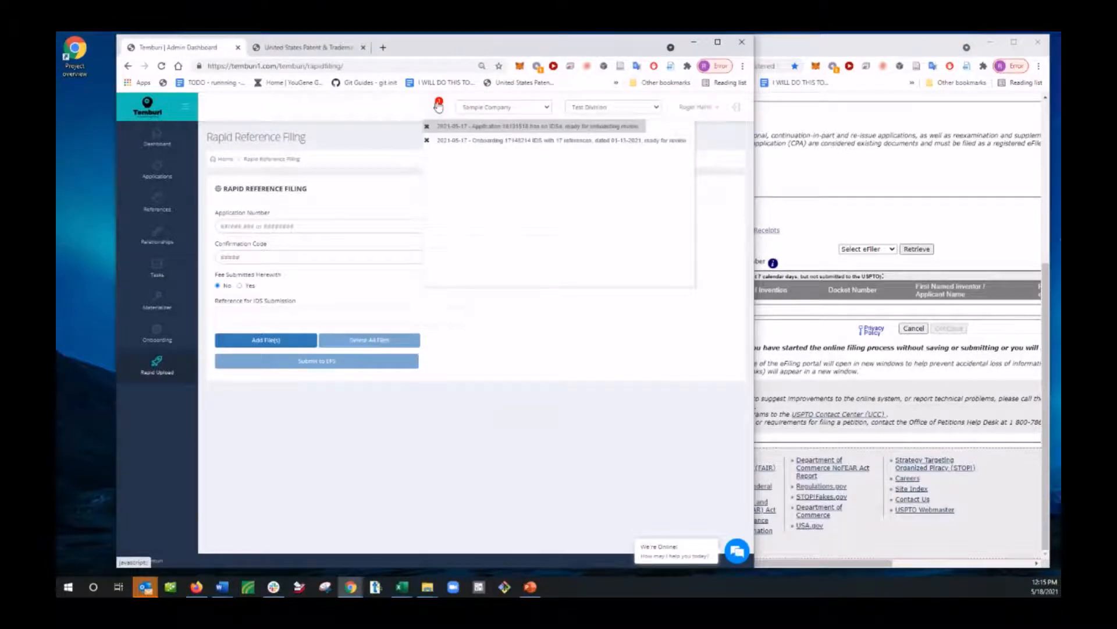
click(556, 145)
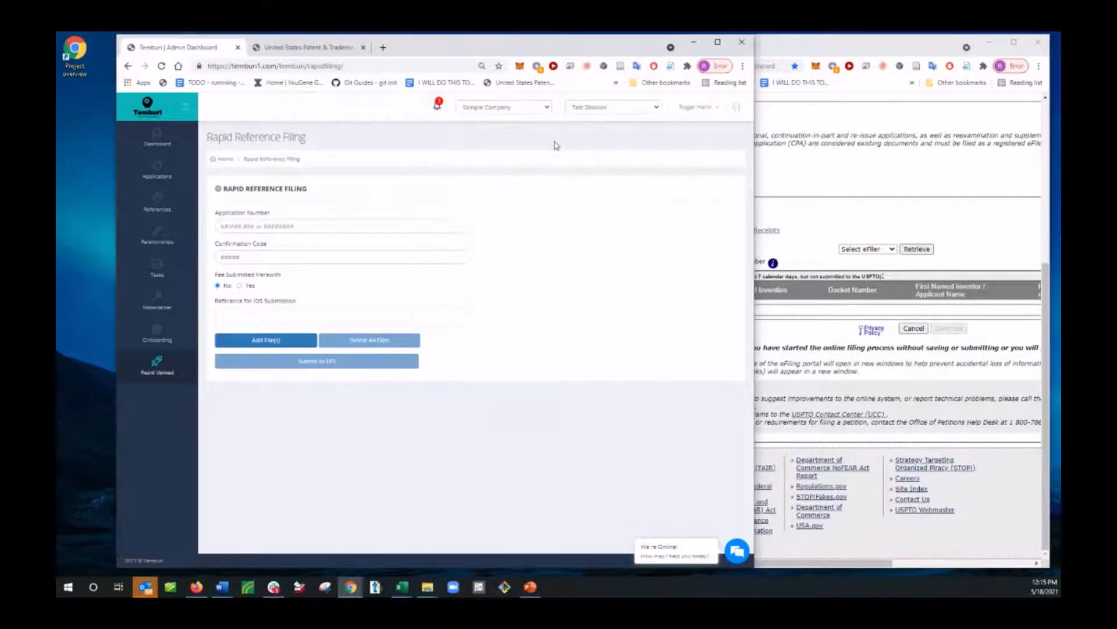
click(161, 66)
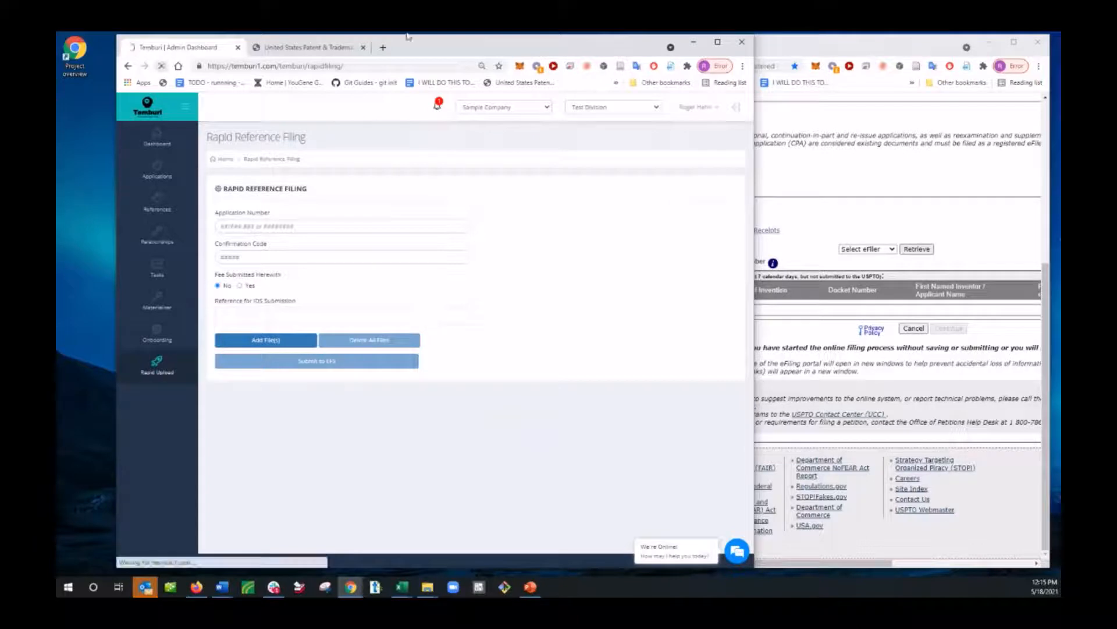
click(439, 106)
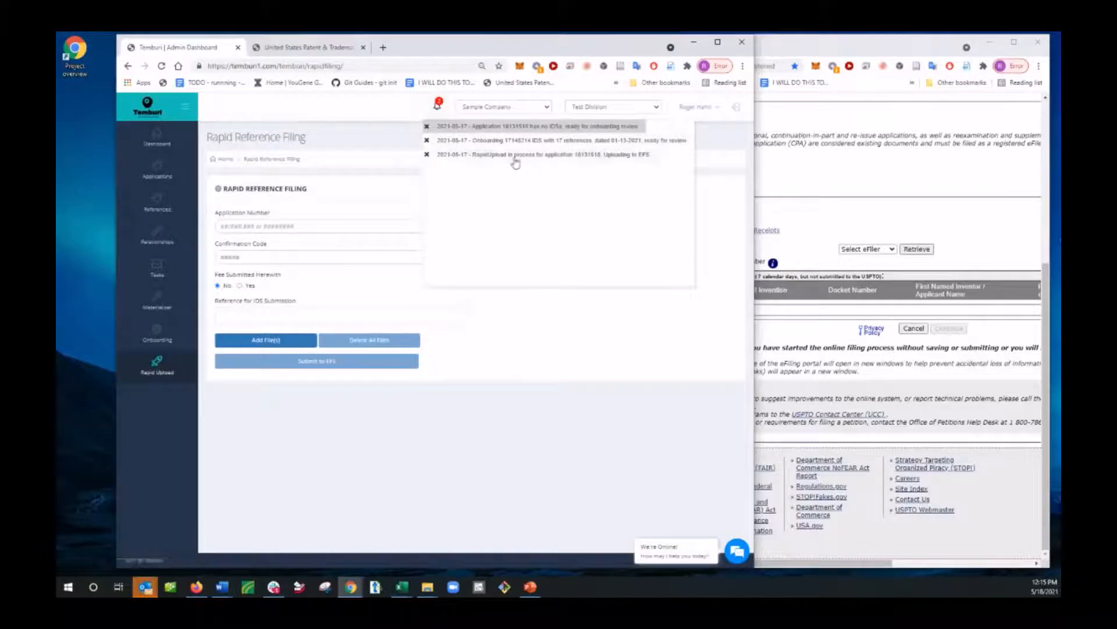
Step: Reposition and widen the EFS-Web window, and reload its page to refresh the saved packages
click(894, 169)
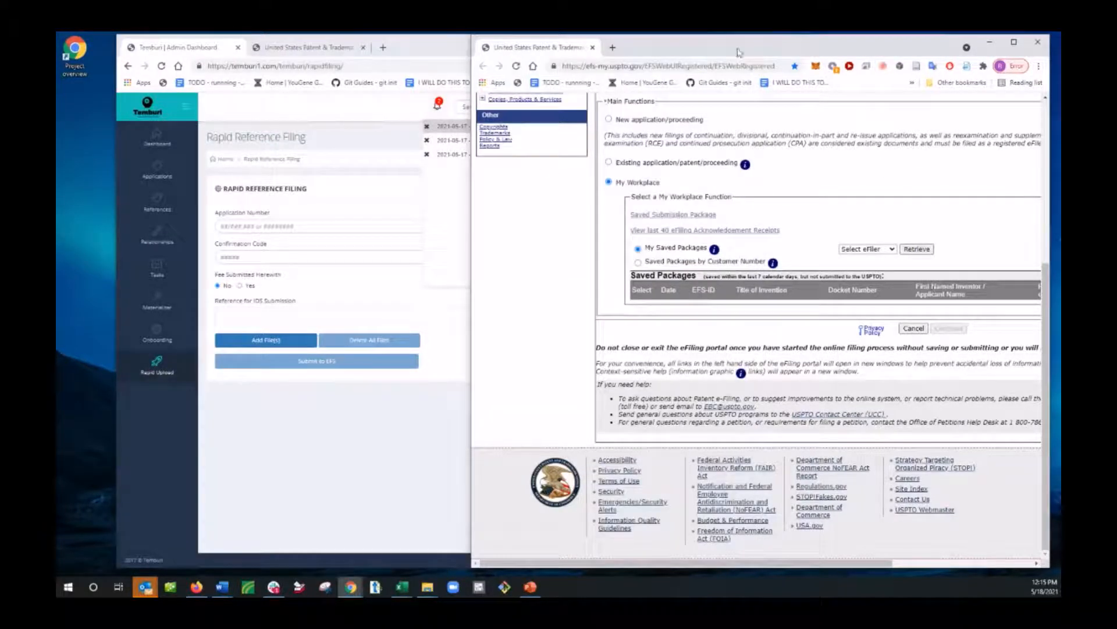
drag(738, 53, 620, 51)
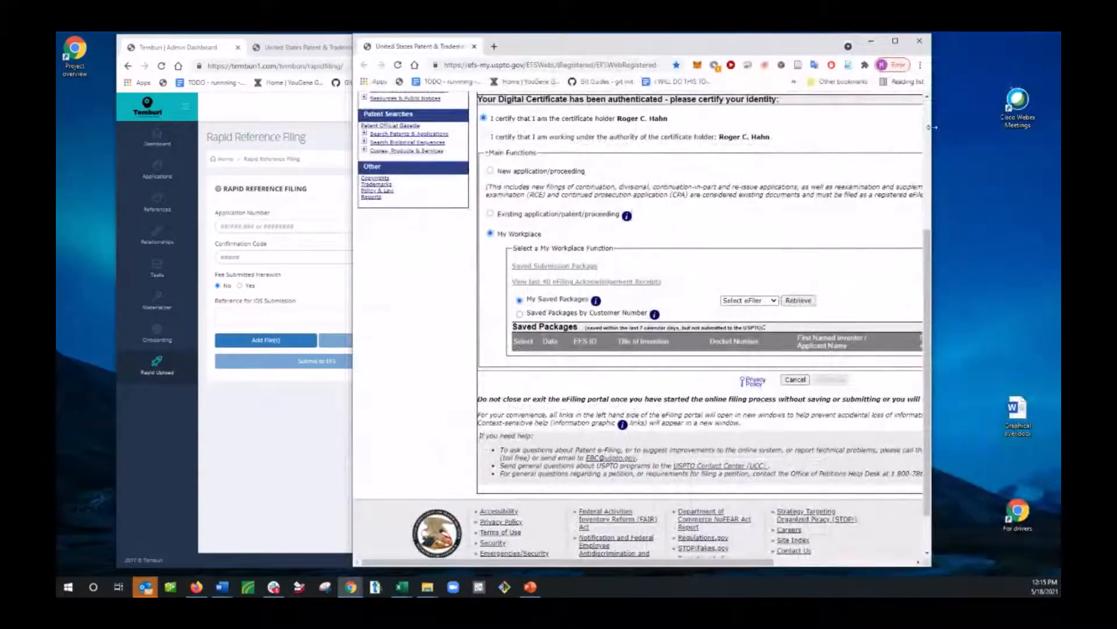
drag(931, 127, 1000, 127)
click(397, 68)
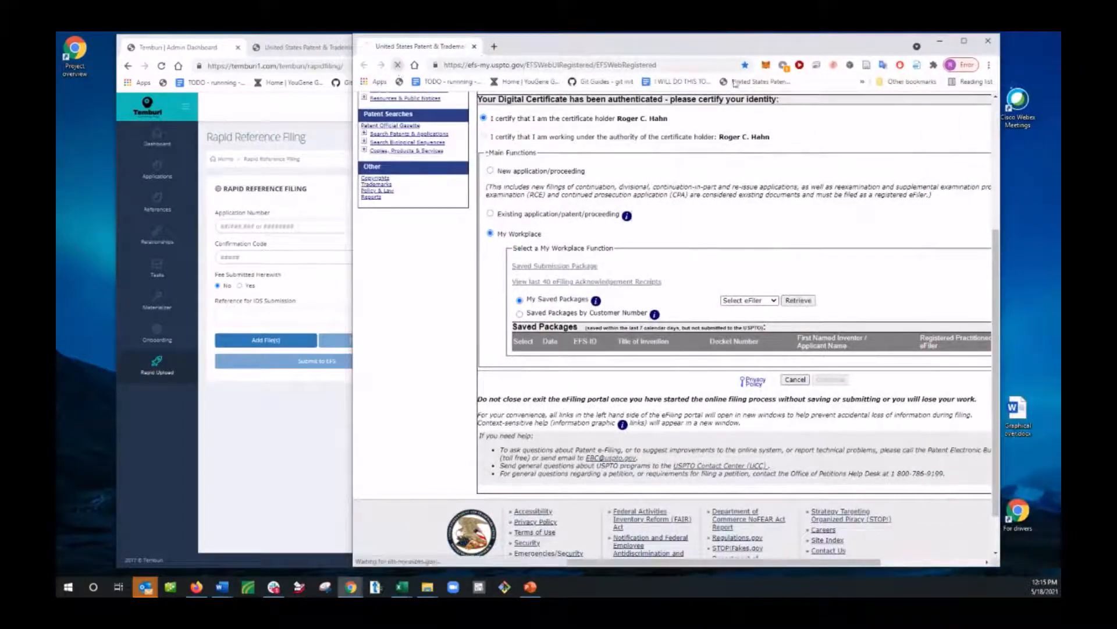
Step: Retrieve My Saved Packages in EFS-Web and repeat the retrieval to check for the rapid upload's package
scroll(794, 232, down, 1)
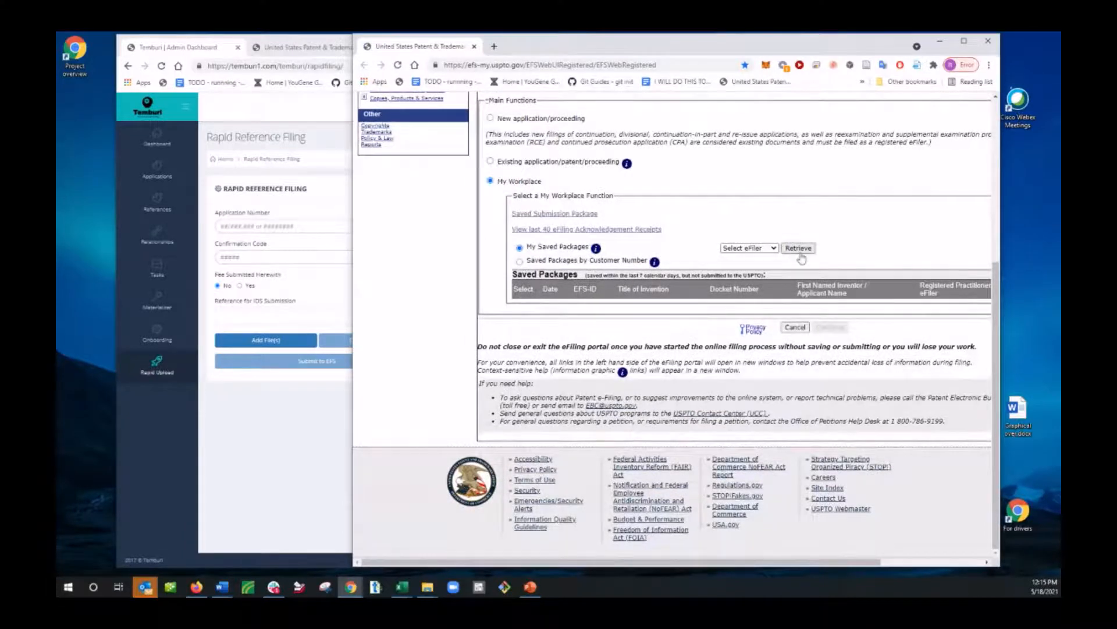
click(798, 248)
scroll(816, 283, down, 5)
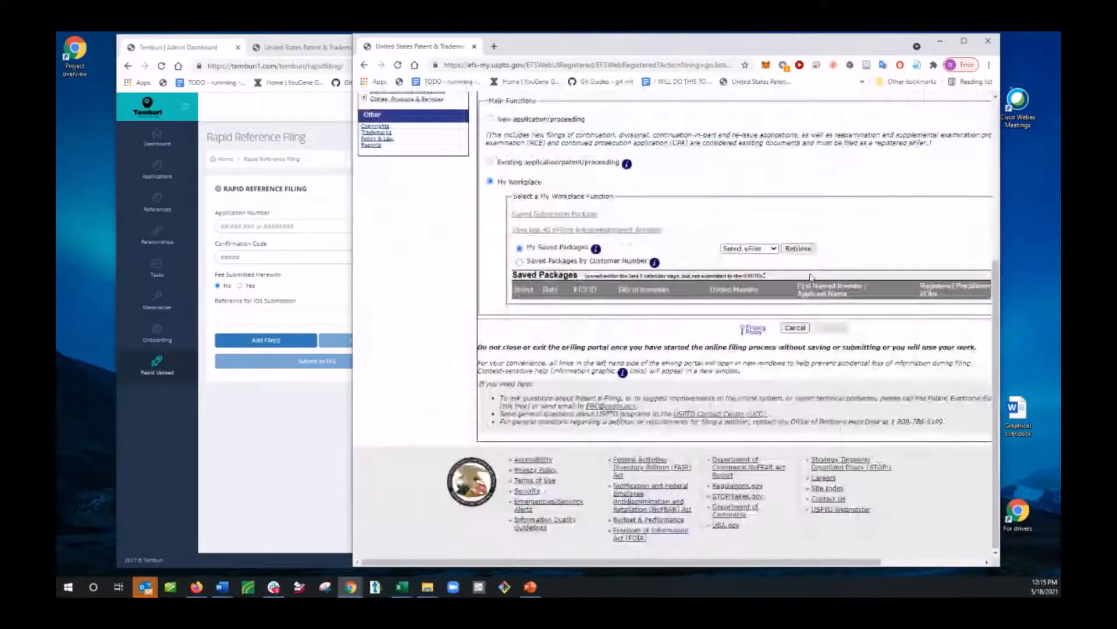
click(797, 249)
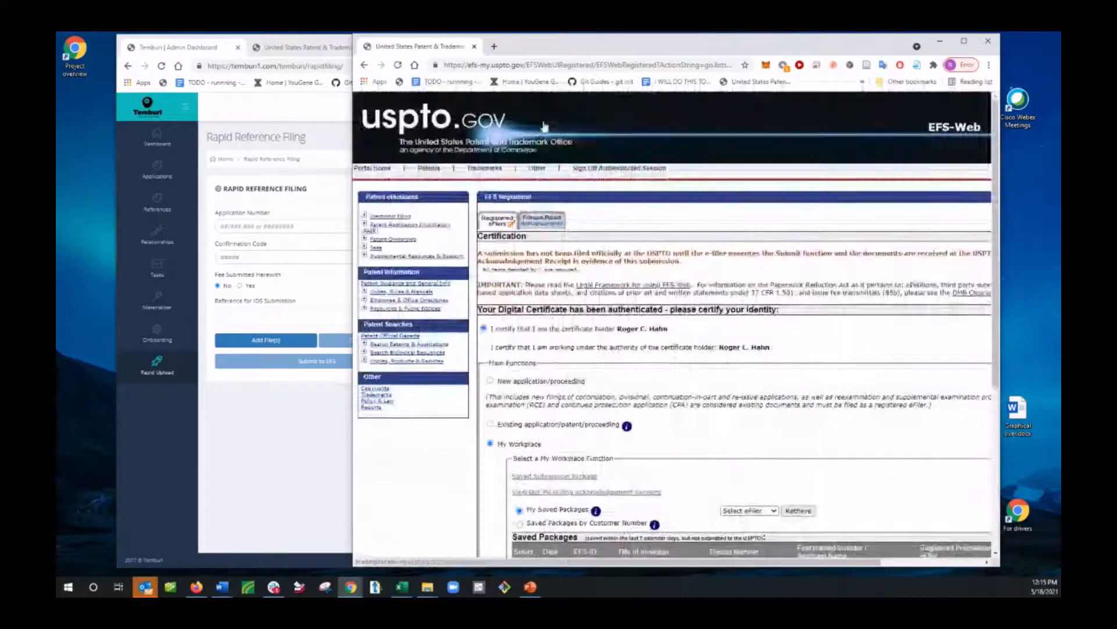
scroll(726, 357, down, 5)
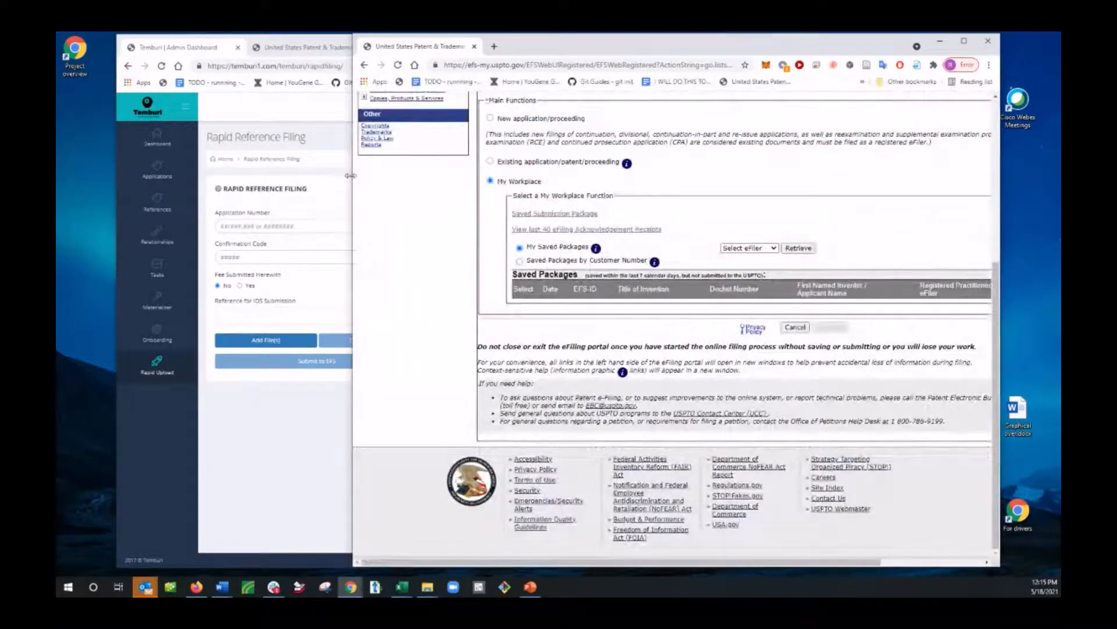
Step: Narrow and shift the EFS-Web window to uncover more of the Rapid Reference Filing page, and retrieve the saved packages again
drag(350, 175, 424, 176)
drag(685, 47, 747, 52)
click(372, 499)
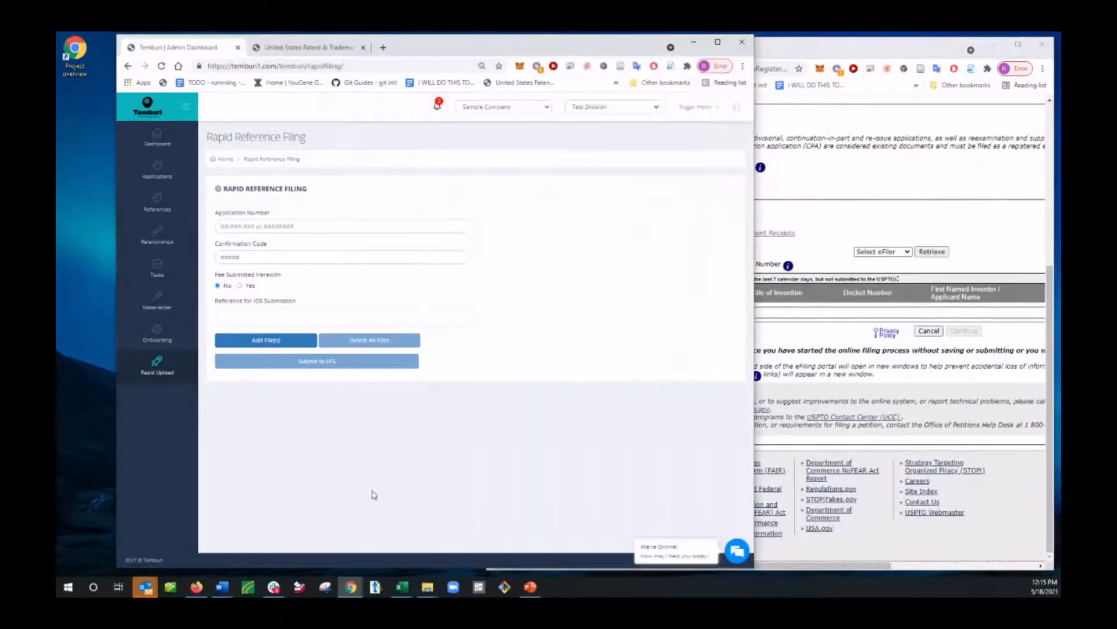
click(939, 257)
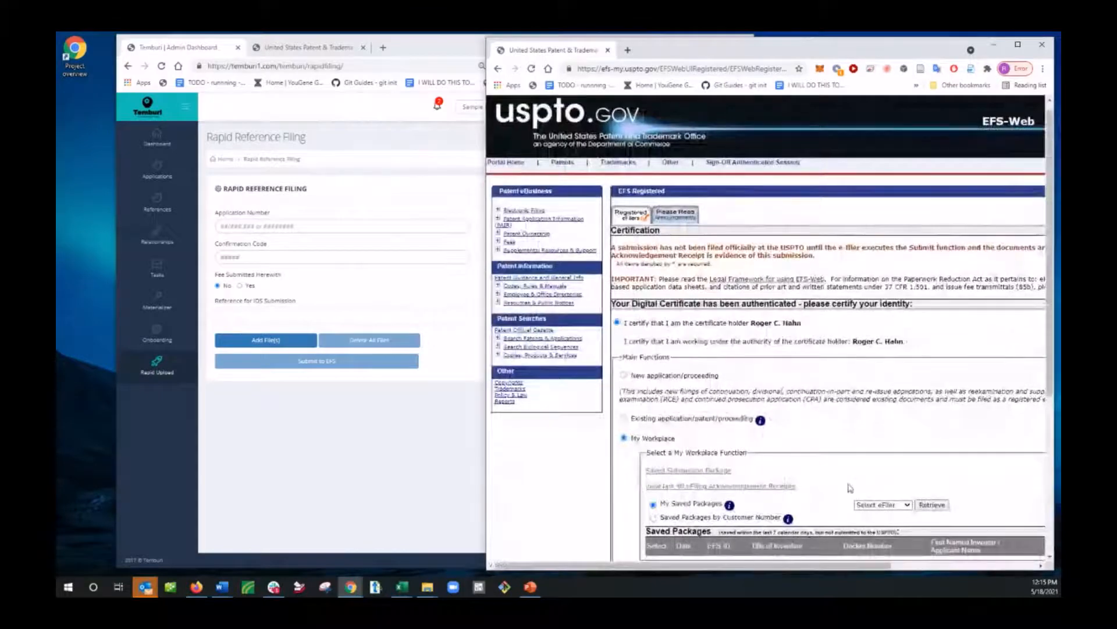
scroll(851, 488, down, 3)
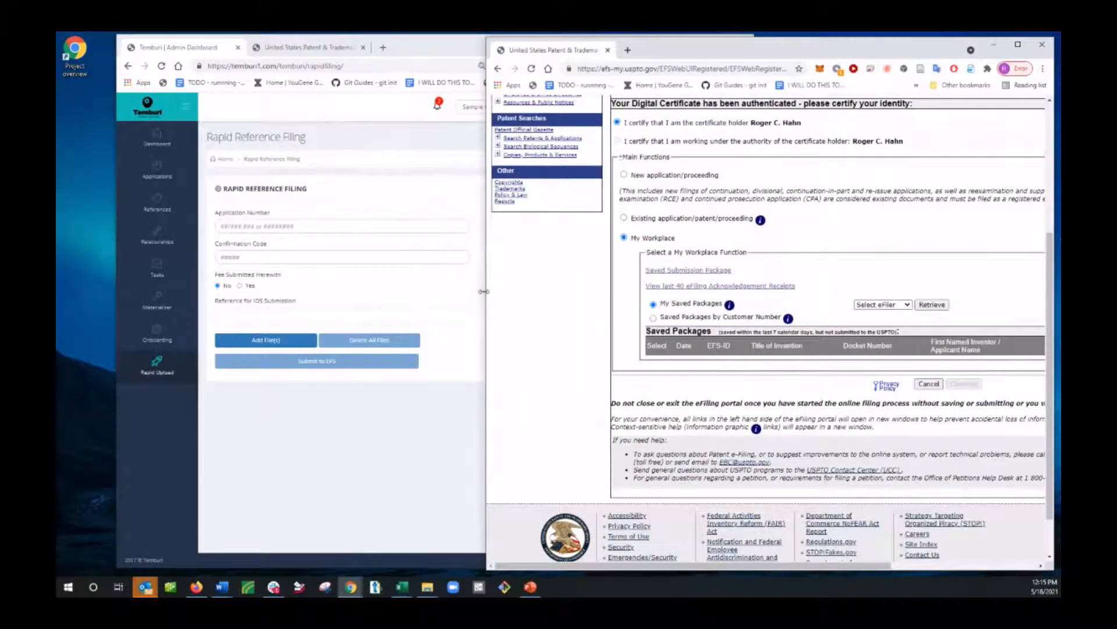
Step: Narrow the EFS-Web window further, nudge it slightly upward and rerun the saved packages retrieval
drag(484, 291, 552, 304)
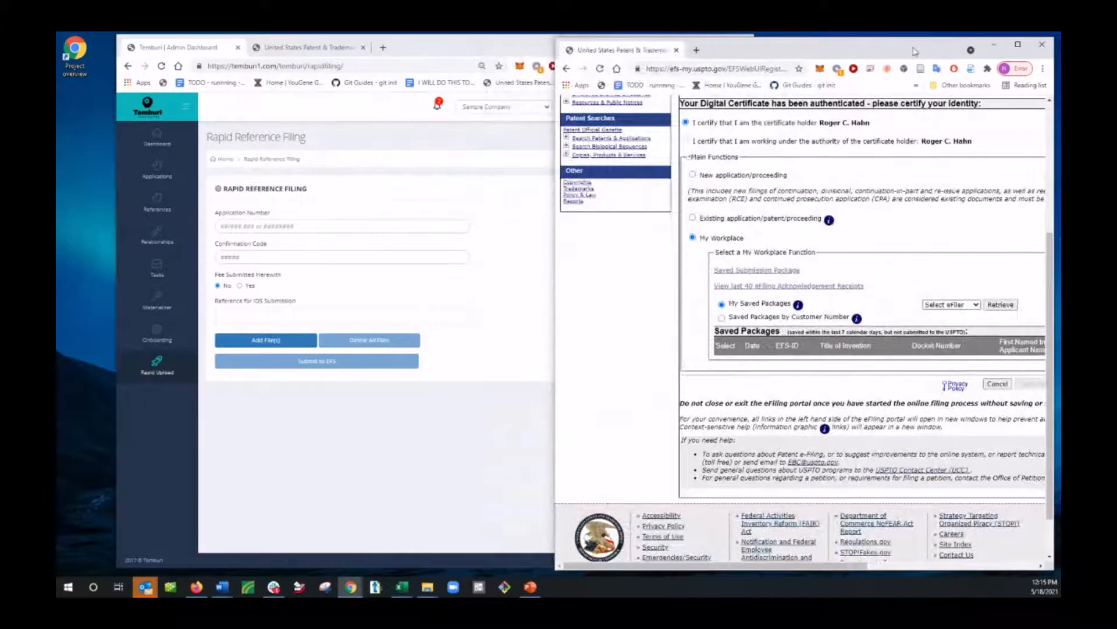
drag(915, 52, 912, 46)
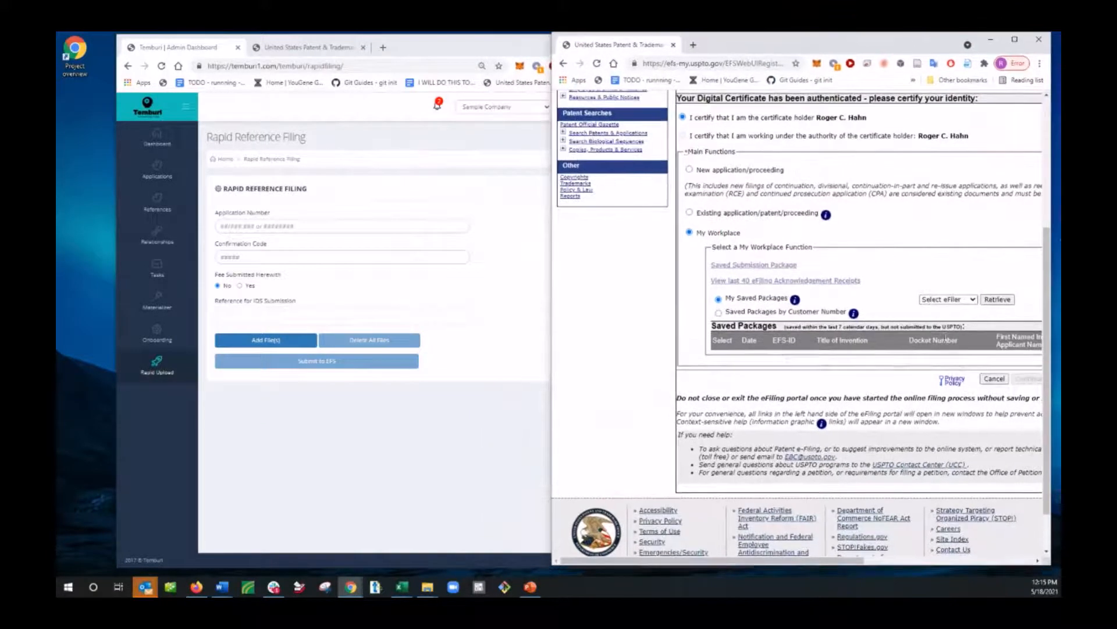
click(997, 300)
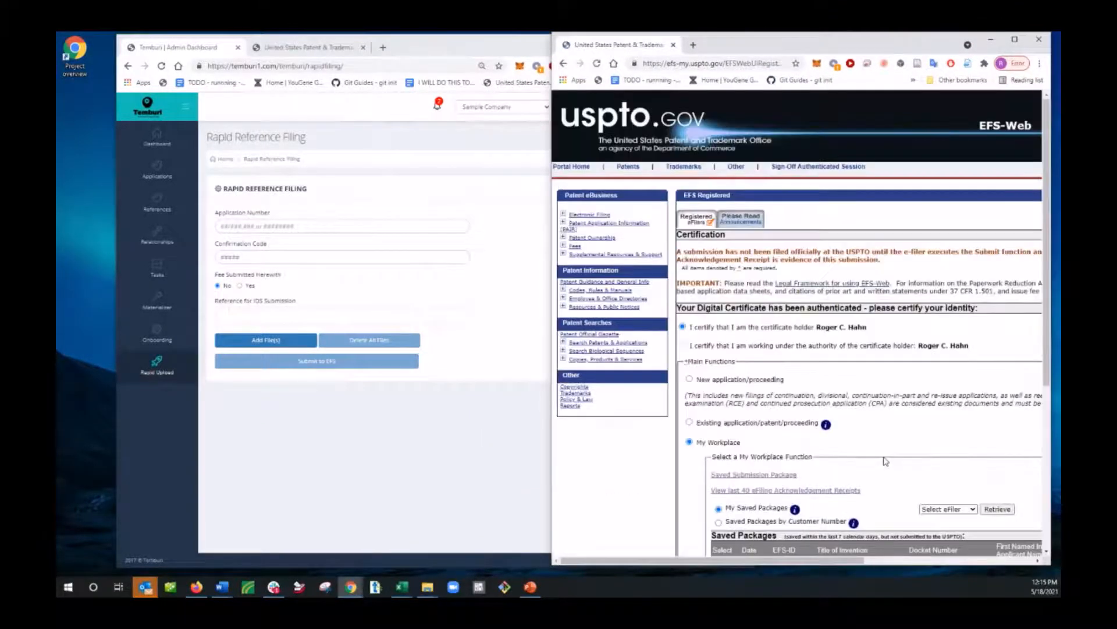
Step: Switch back to Temburi, start importing new references from the References page and paste in the patent and publication numbers from the Excel list
click(386, 425)
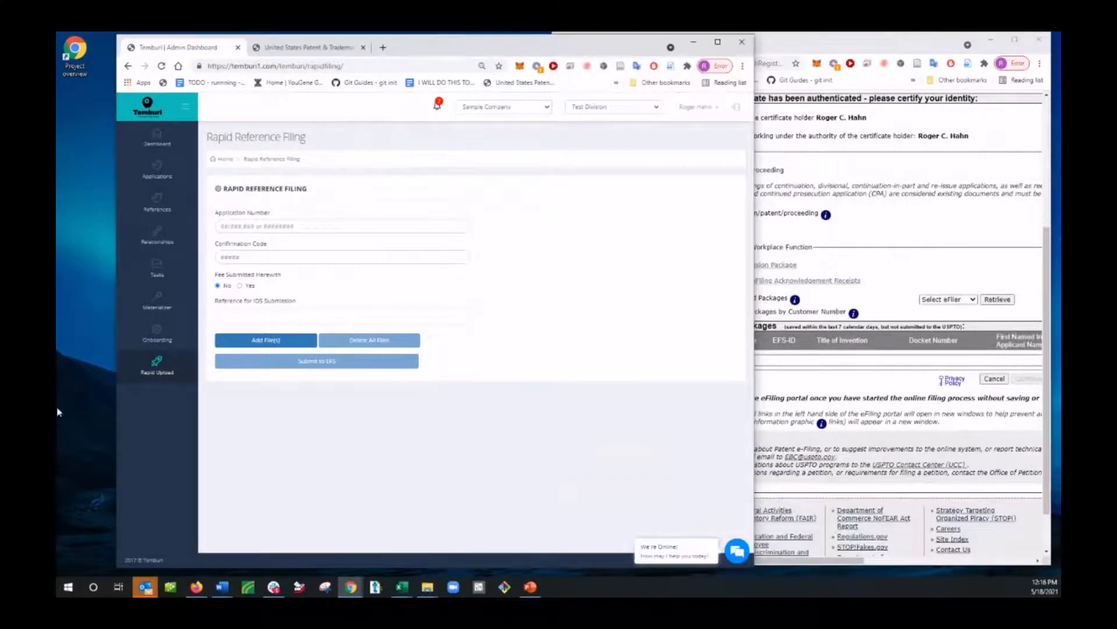
click(157, 207)
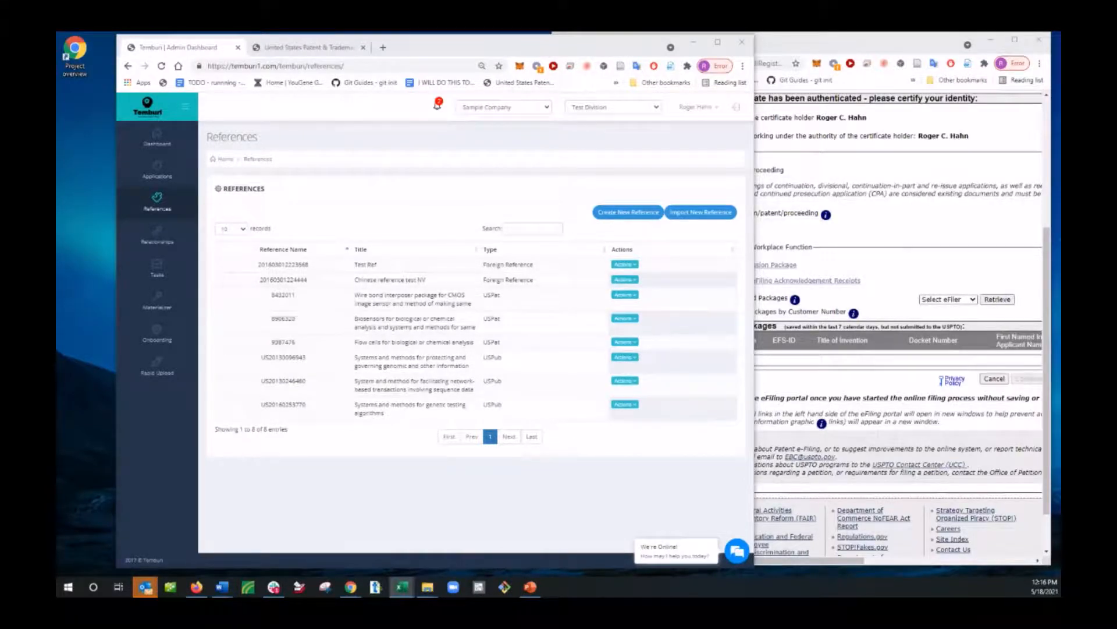
click(709, 214)
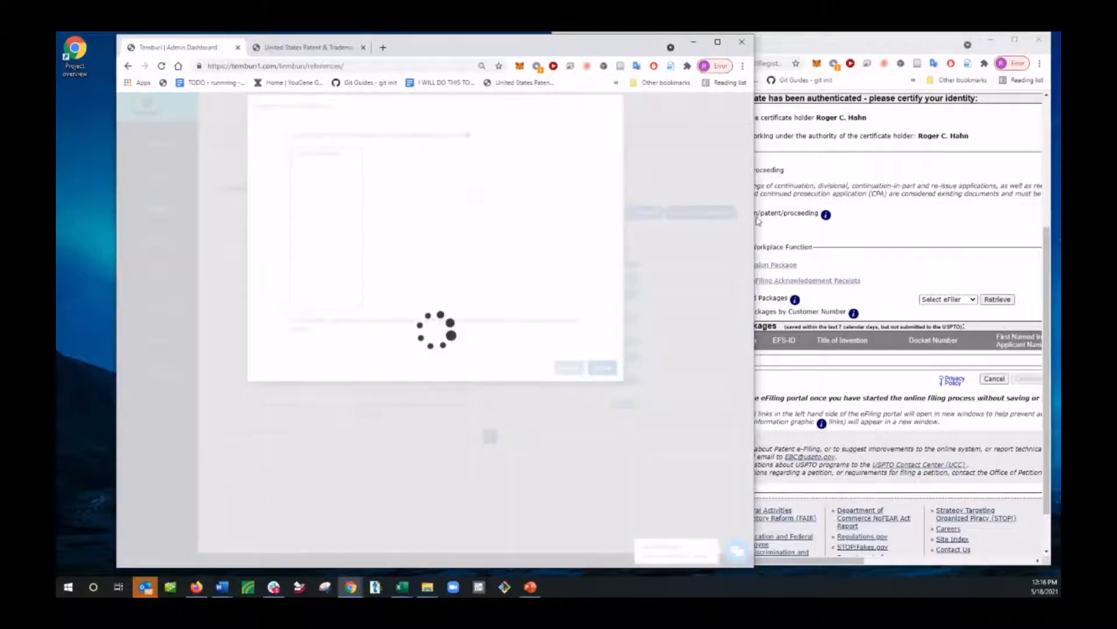
key(alt+Tab)
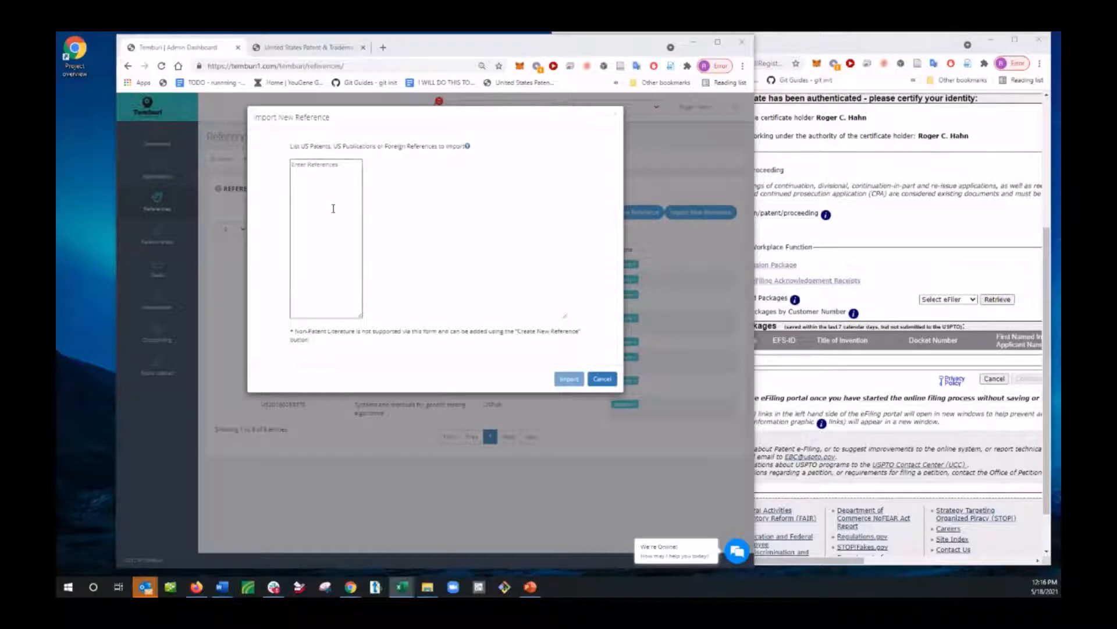
right_click(324, 168)
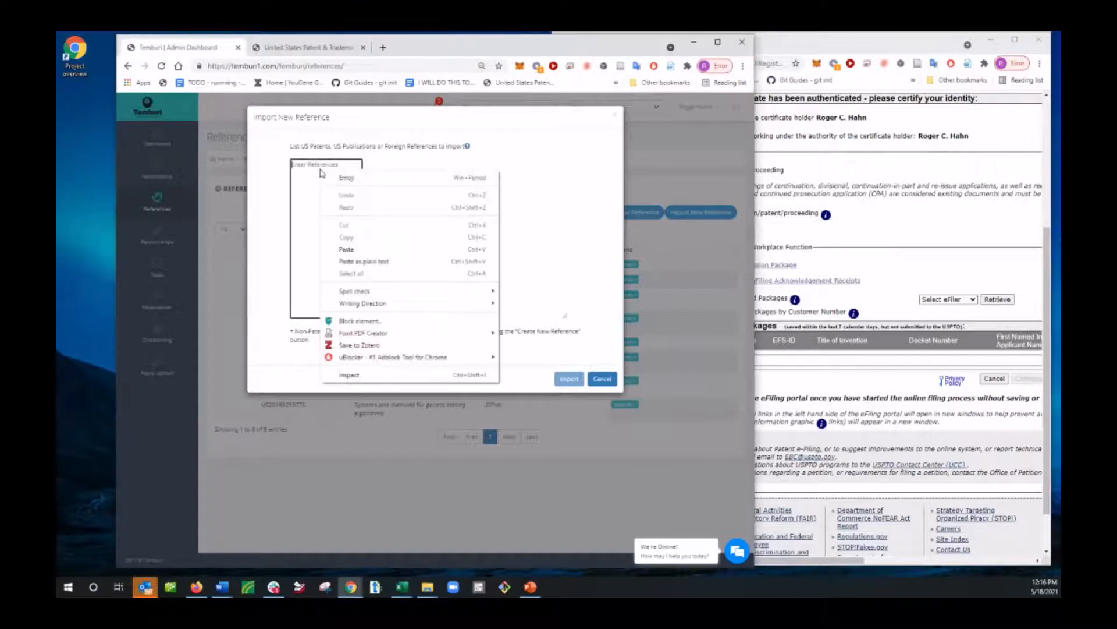
click(347, 250)
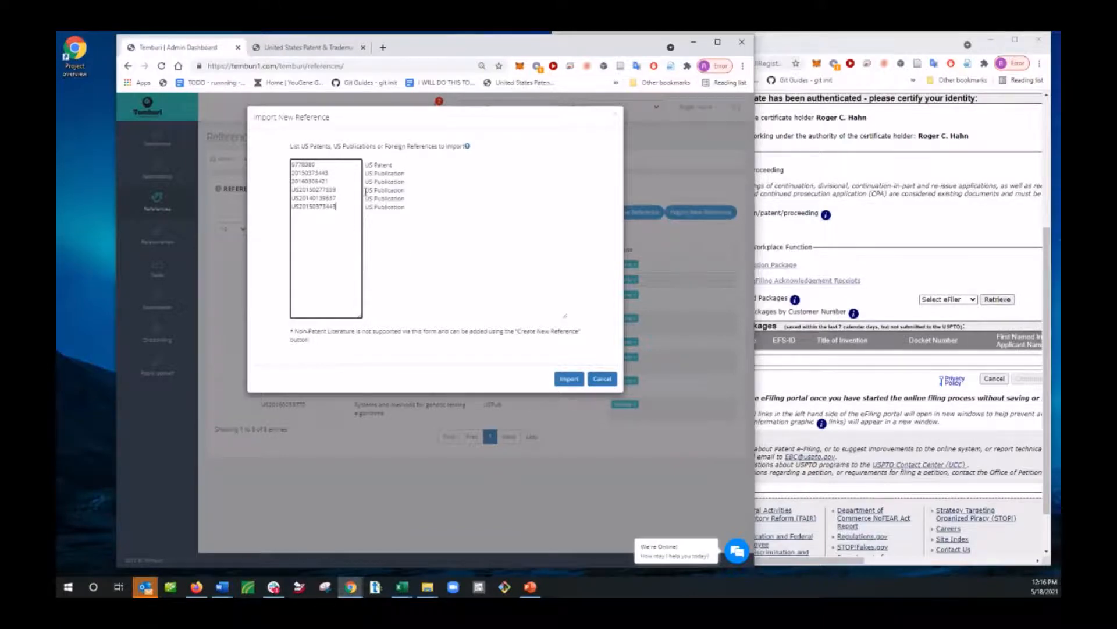
Step: Compare the pasted numbers with the list in Ref importer no.xlsx, import the references and acknowledge the message
drag(1112, 119, 665, 73)
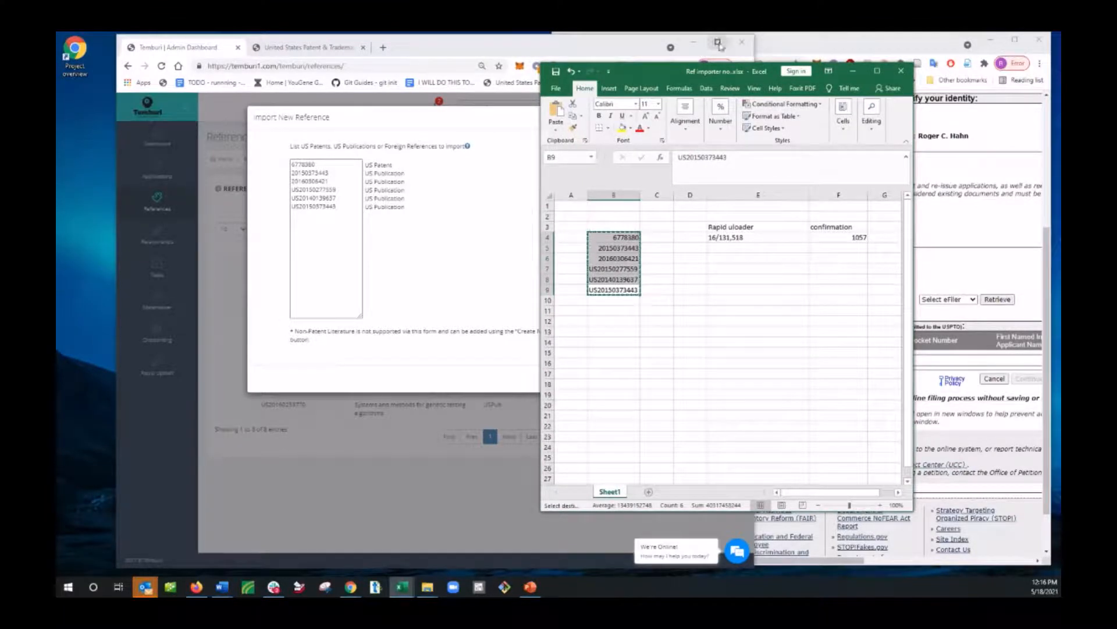
drag(644, 74, 1114, 81)
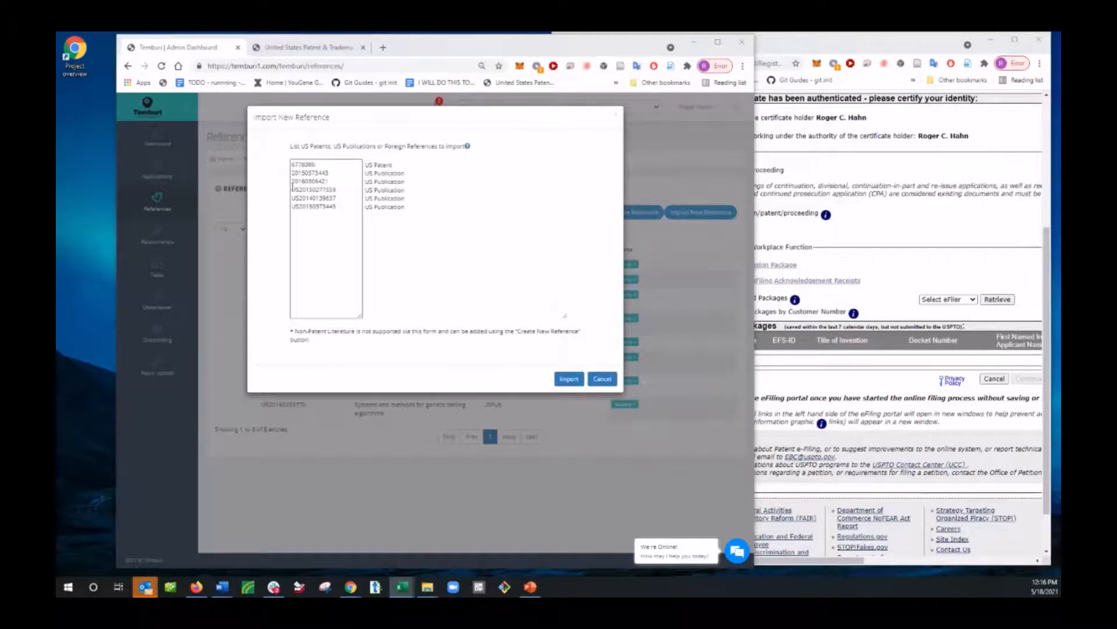
click(569, 380)
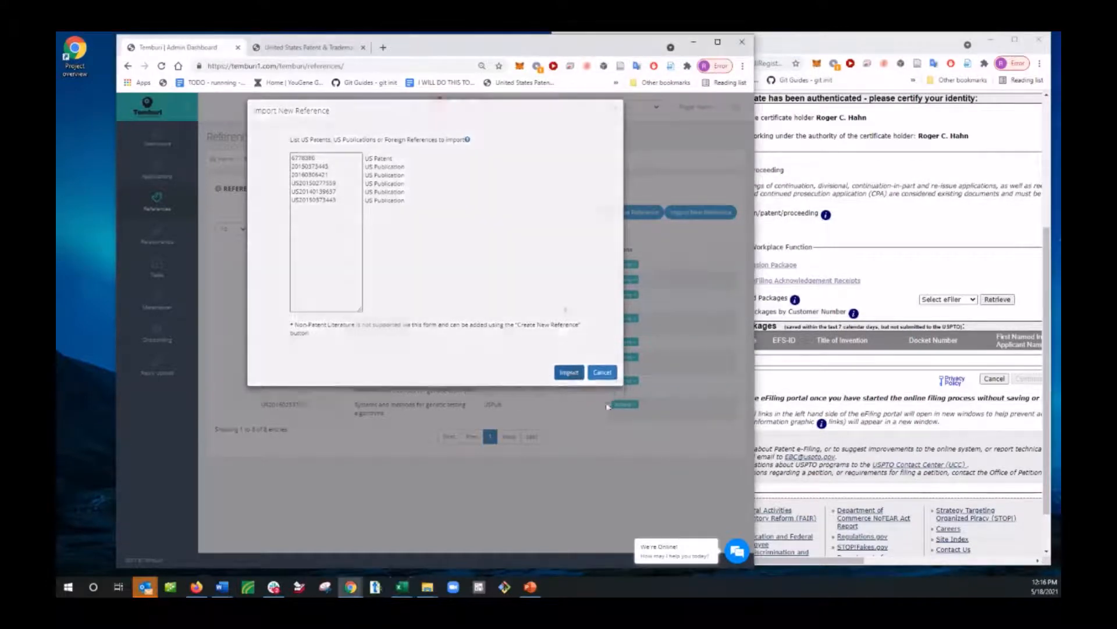
click(510, 397)
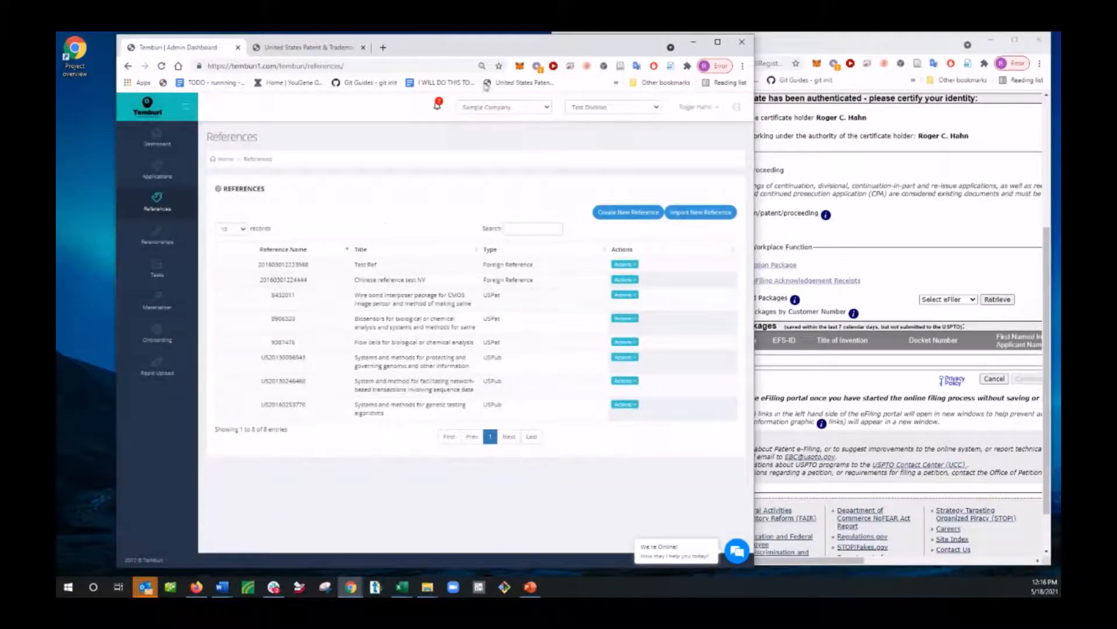
Step: Reload the References page and open the notification about the added references
click(161, 67)
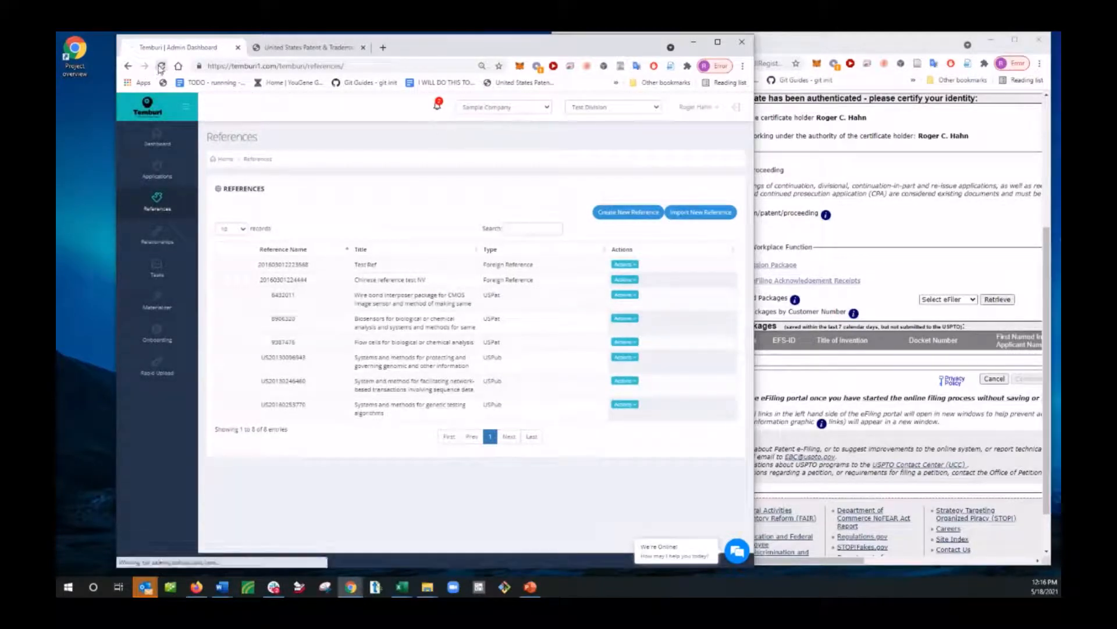
click(438, 104)
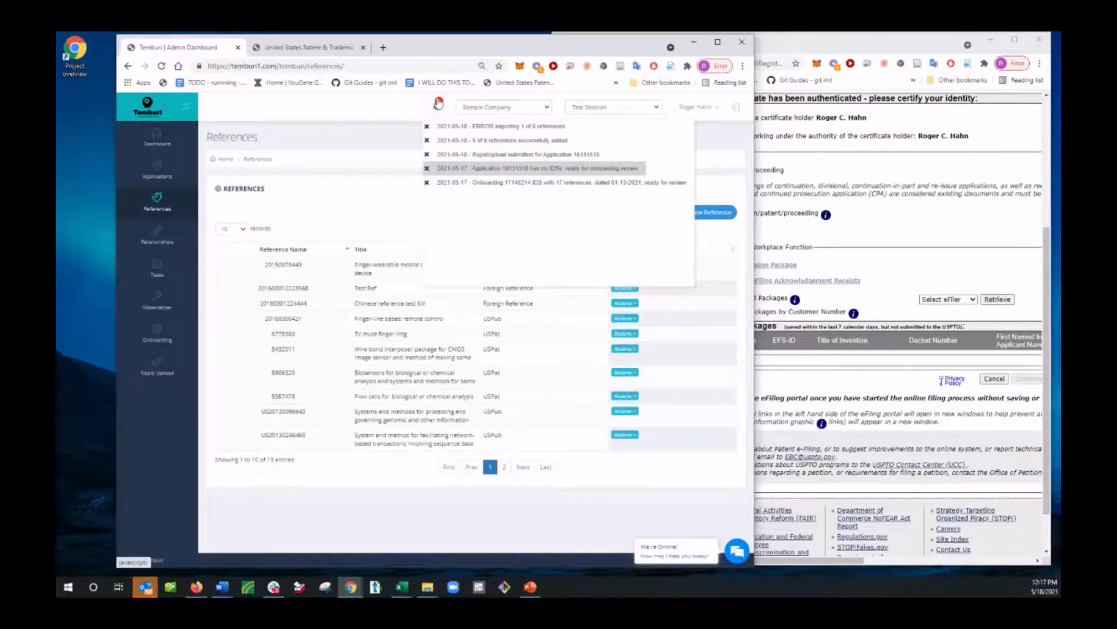
click(493, 142)
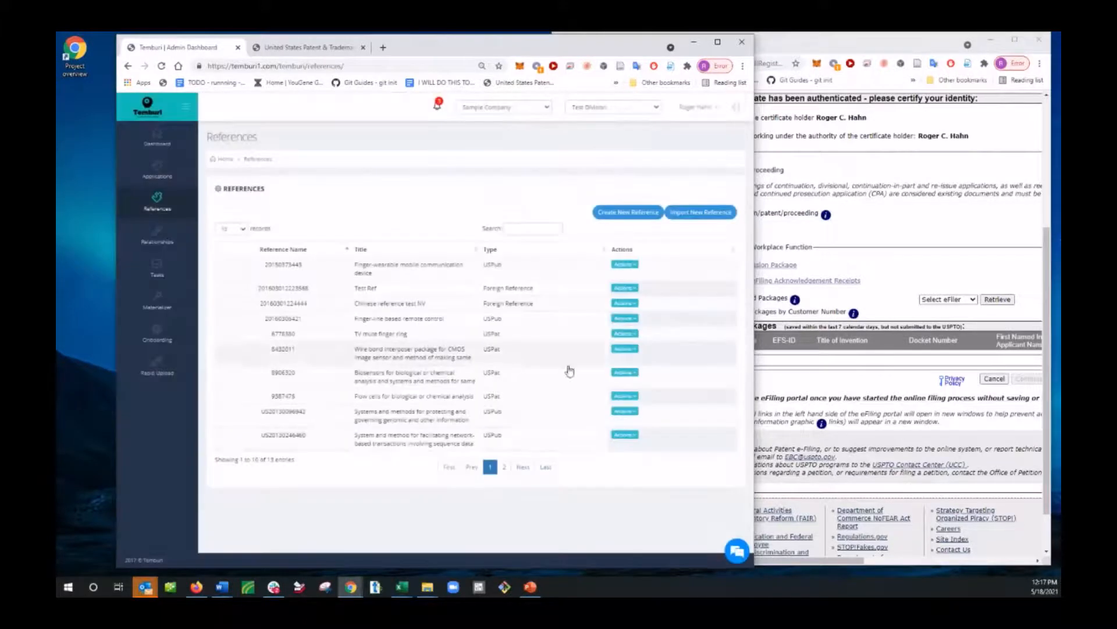
Step: Place the Excel list beside the references table, and open and close the details of reference 6778380
drag(780, 594, 768, 76)
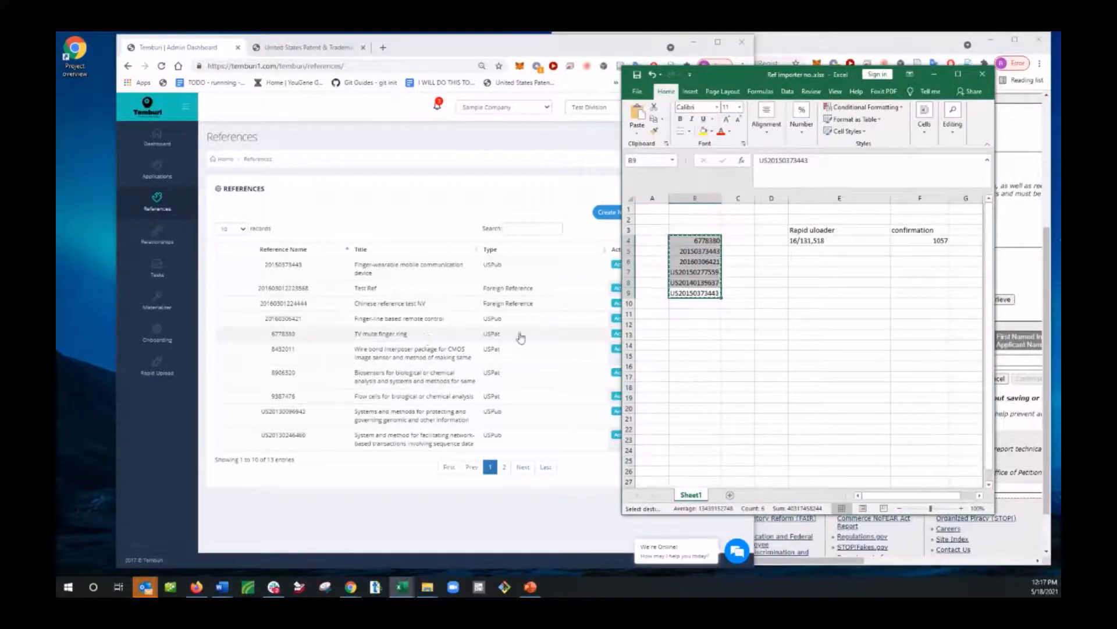
click(539, 337)
click(634, 339)
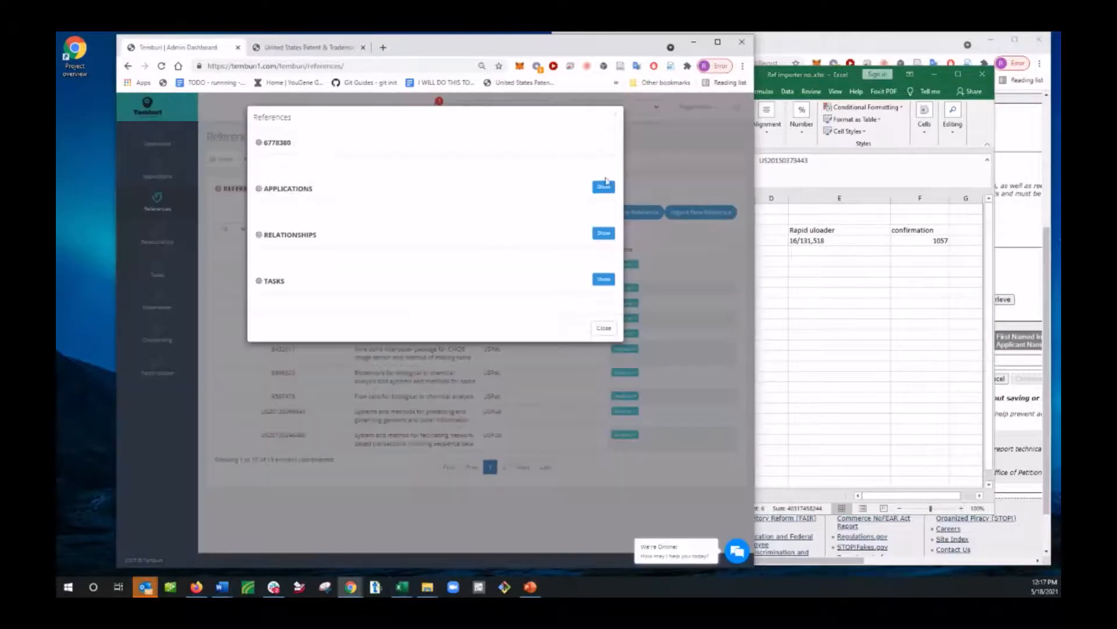
click(616, 118)
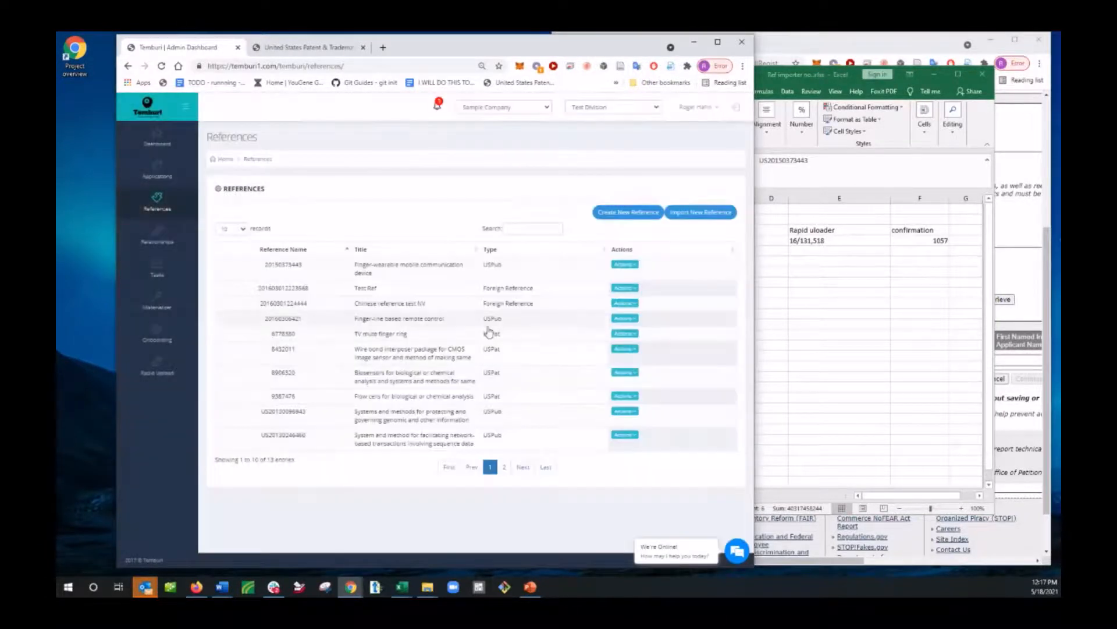
Step: Edit the TV mute finger ring reference to assign it to application 16131518, save the update and acknowledge the message
click(633, 334)
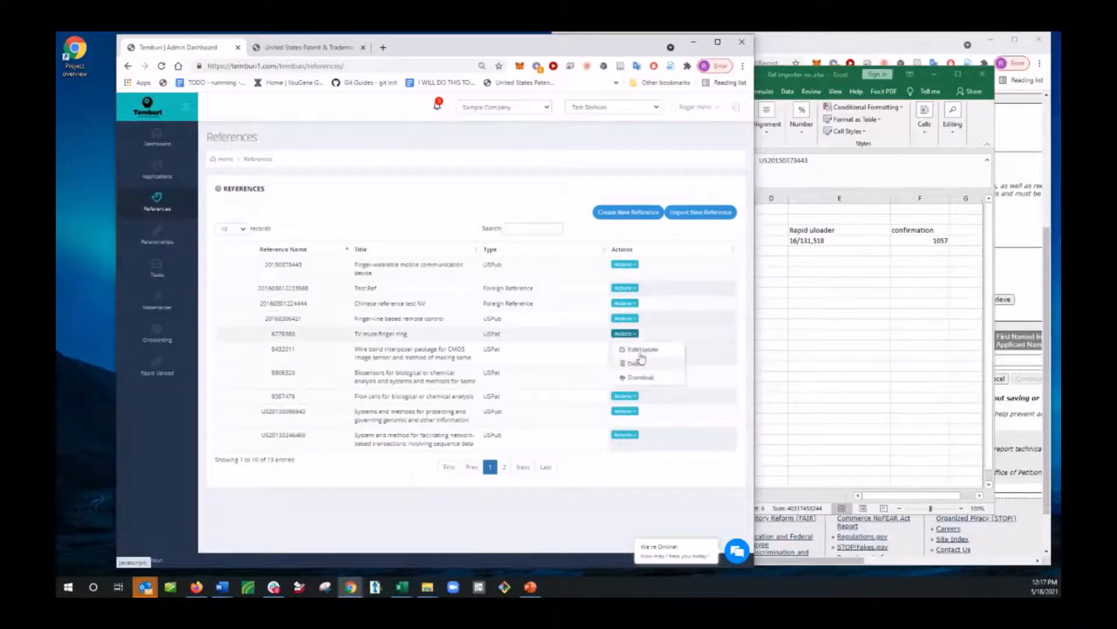
click(642, 350)
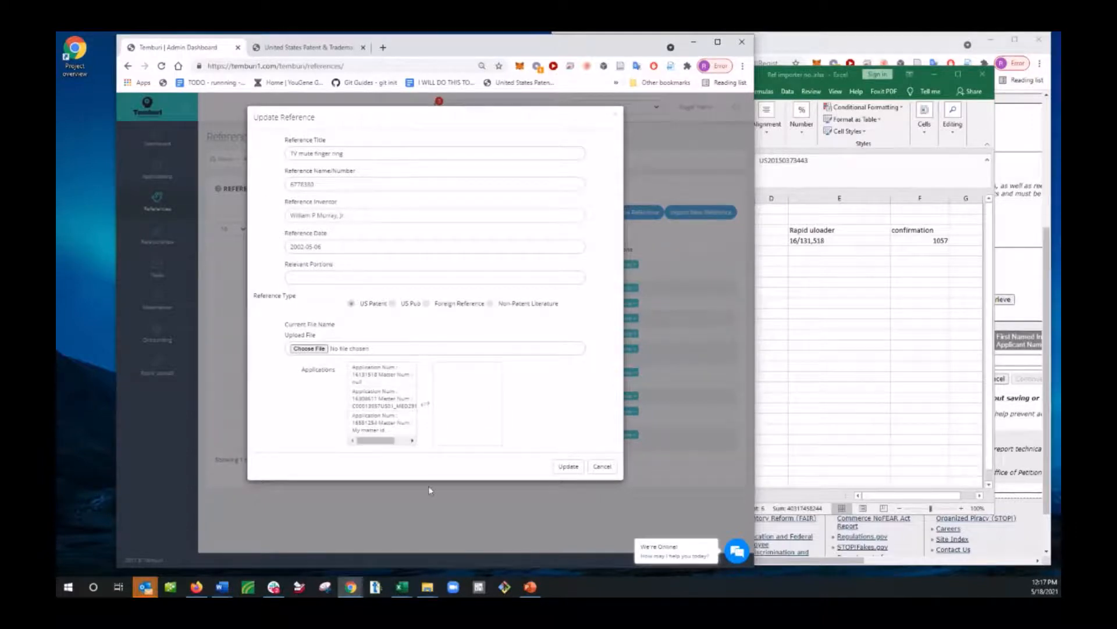
double_click(381, 376)
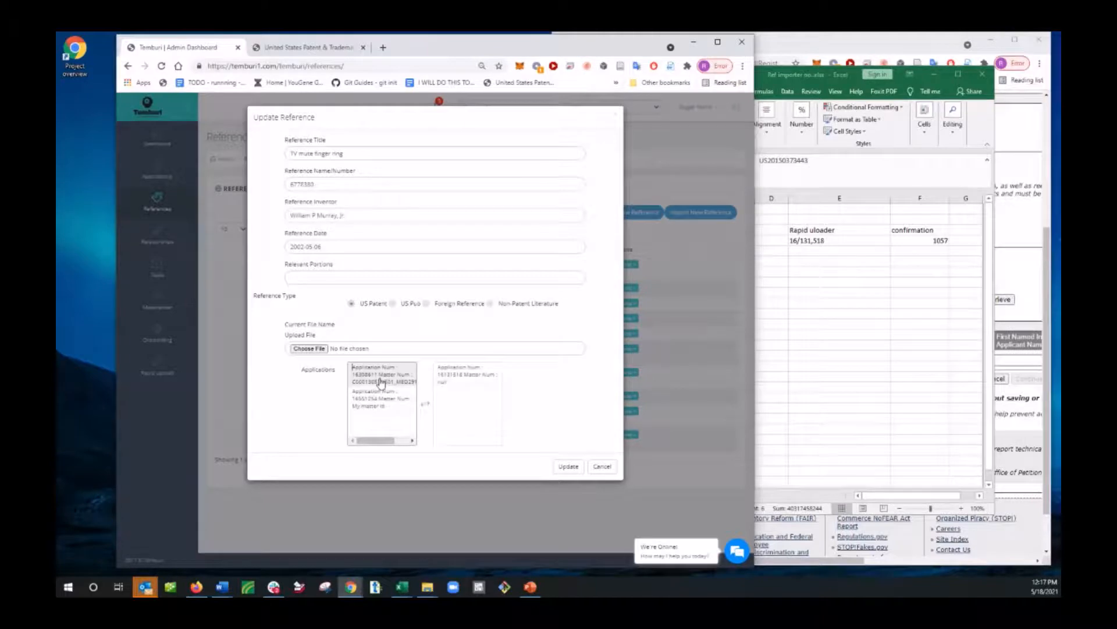
click(568, 470)
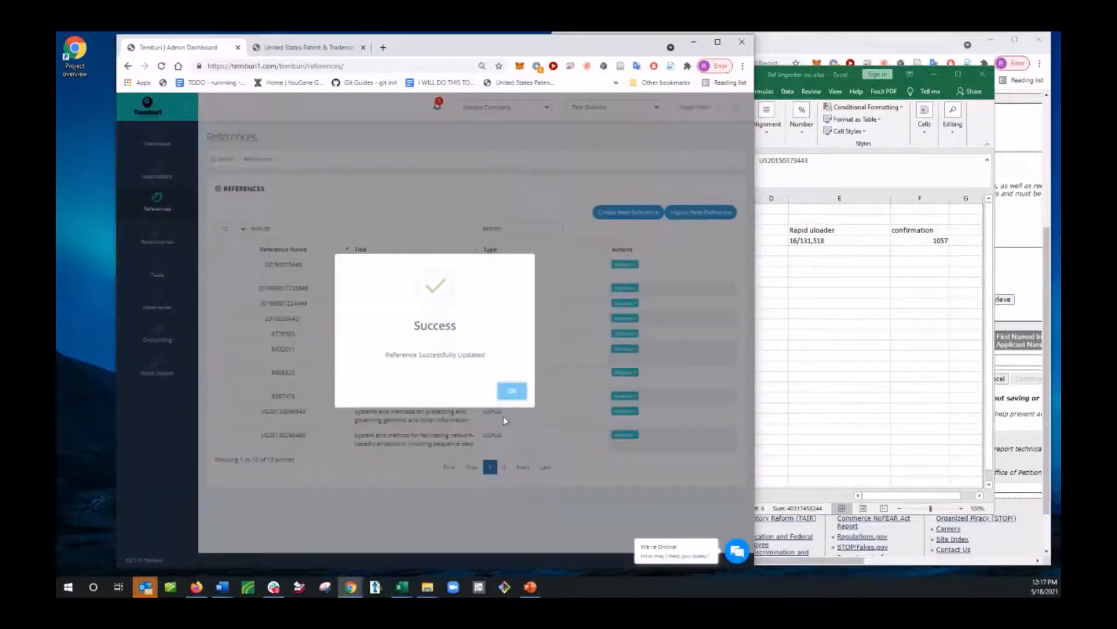
click(513, 391)
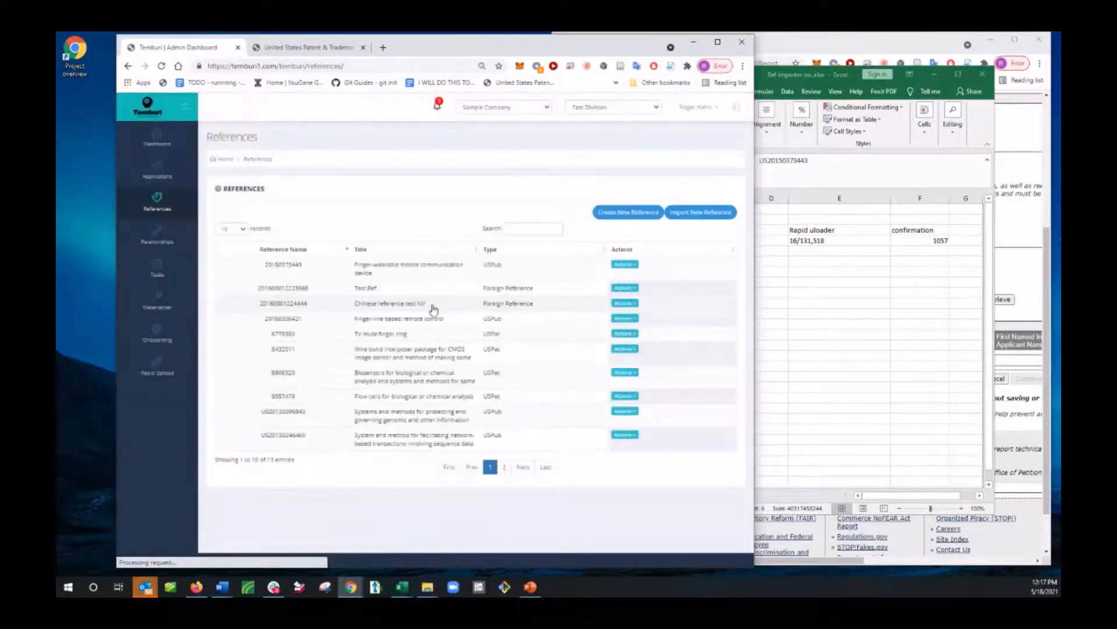
Step: Open the downloadable PDF of reference 8432011, examine its first page and return to the References page
click(628, 349)
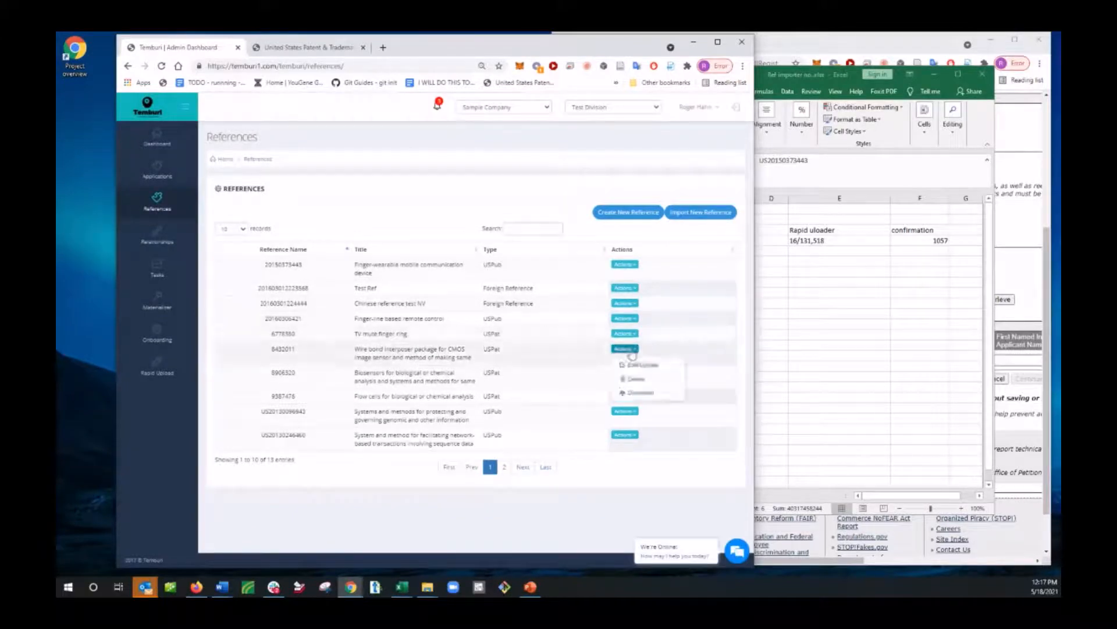
click(640, 395)
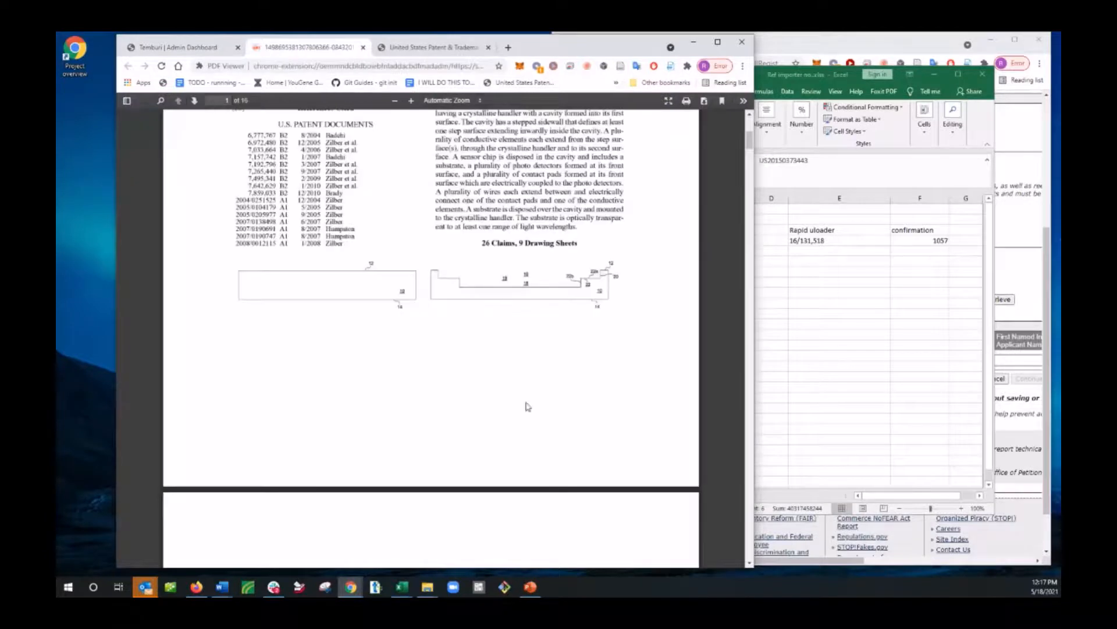
scroll(525, 428, up, 5)
scroll(507, 370, down, 4)
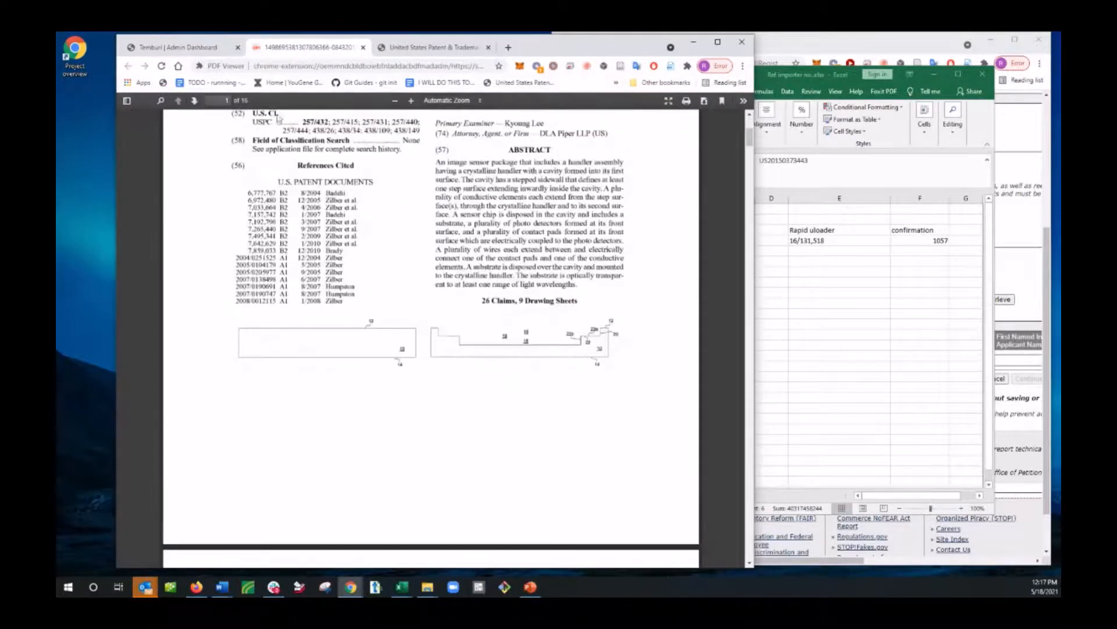
click(198, 47)
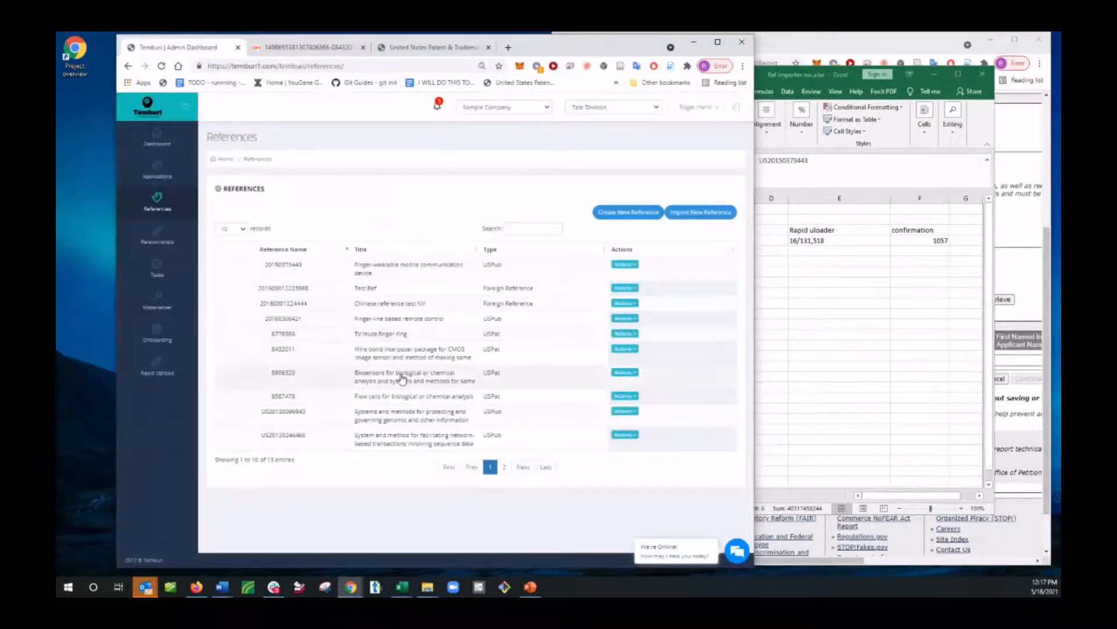
Step: Try to open the downloadable PDF of the TV mute finger ring reference and return to the References page
click(624, 333)
click(640, 377)
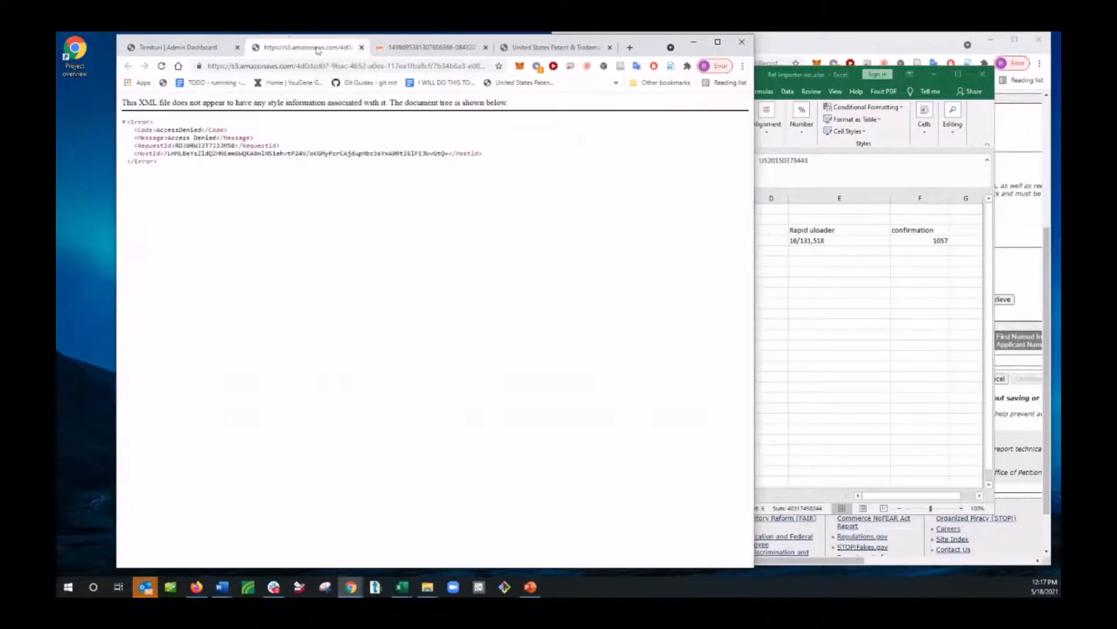
click(177, 47)
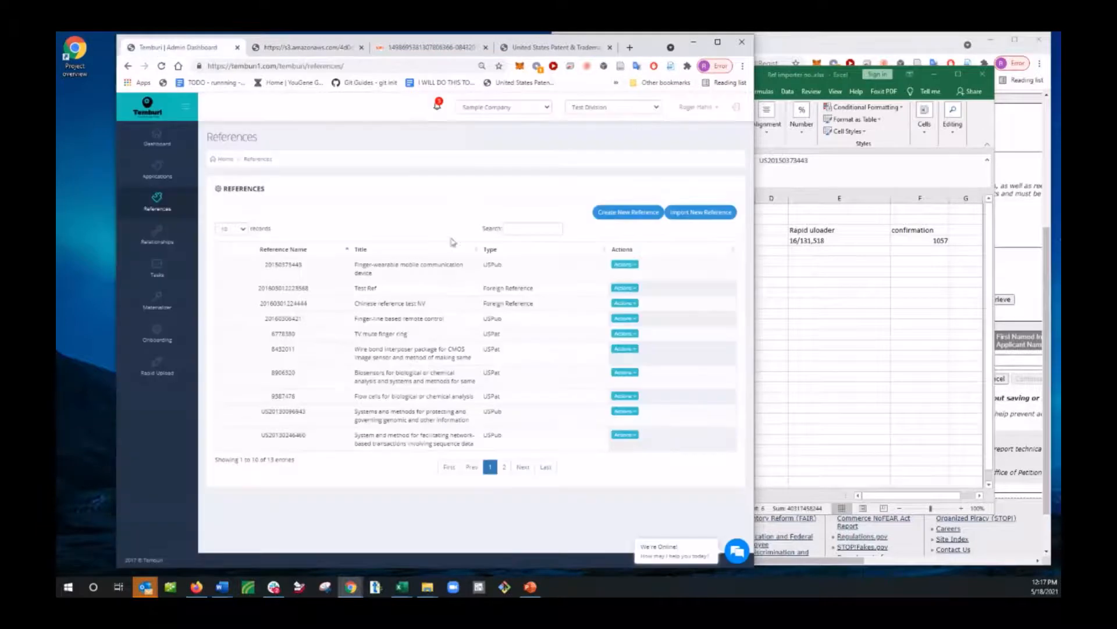
click(628, 411)
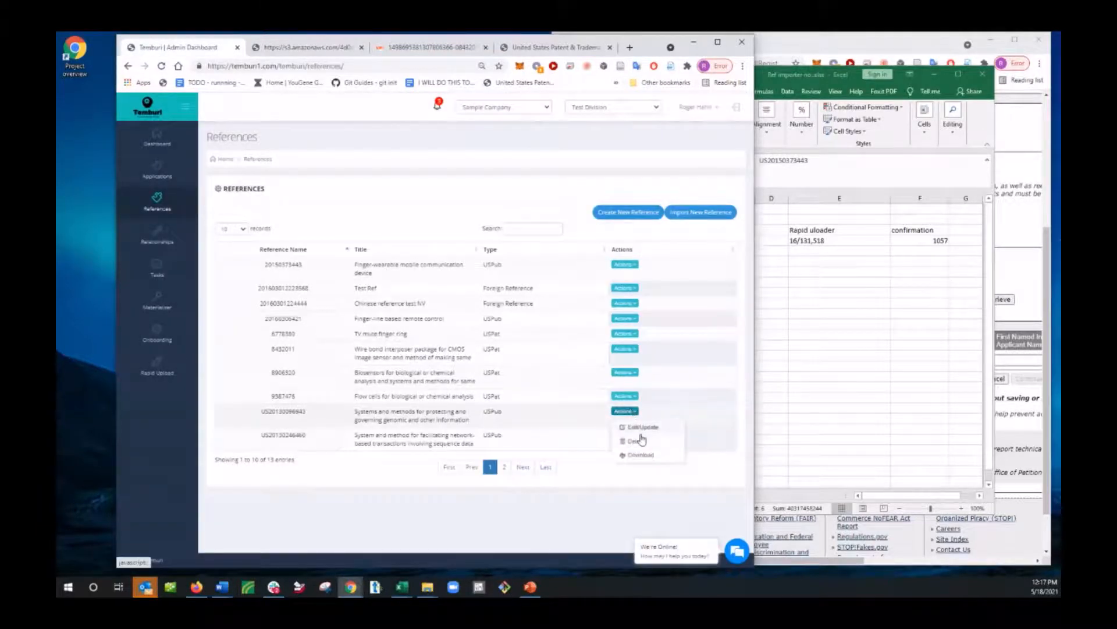
click(641, 455)
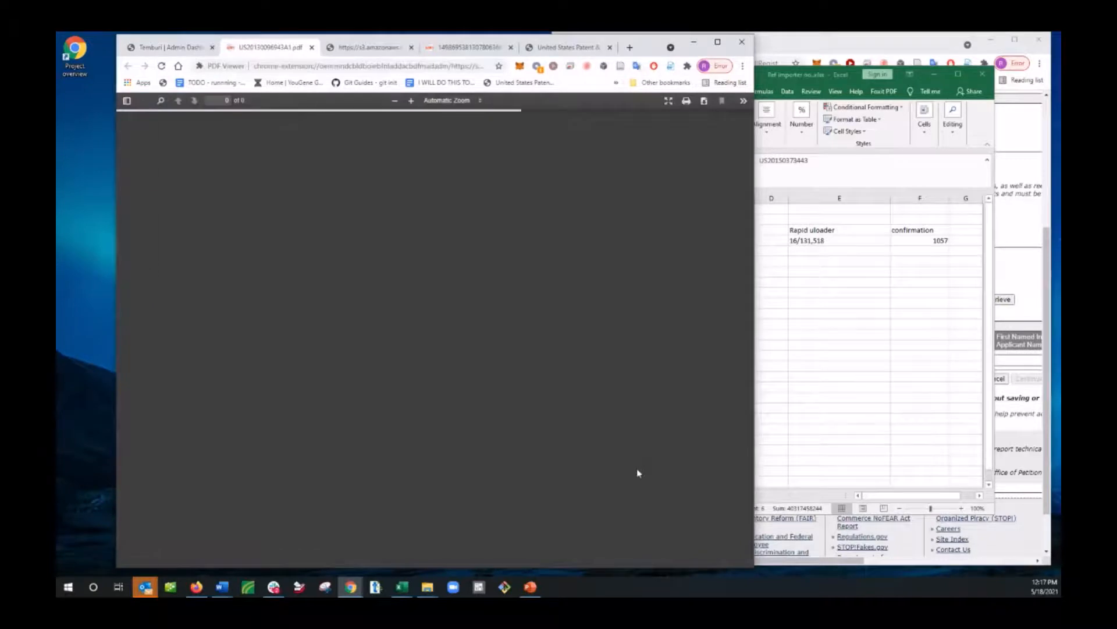
scroll(455, 379, down, 18)
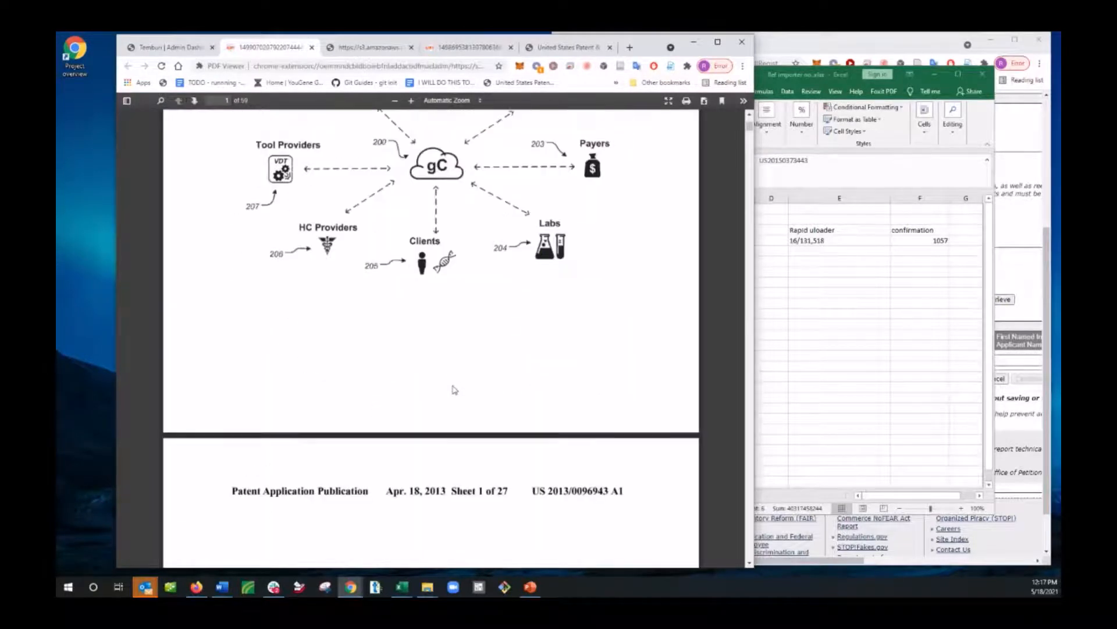
scroll(446, 372, down, 15)
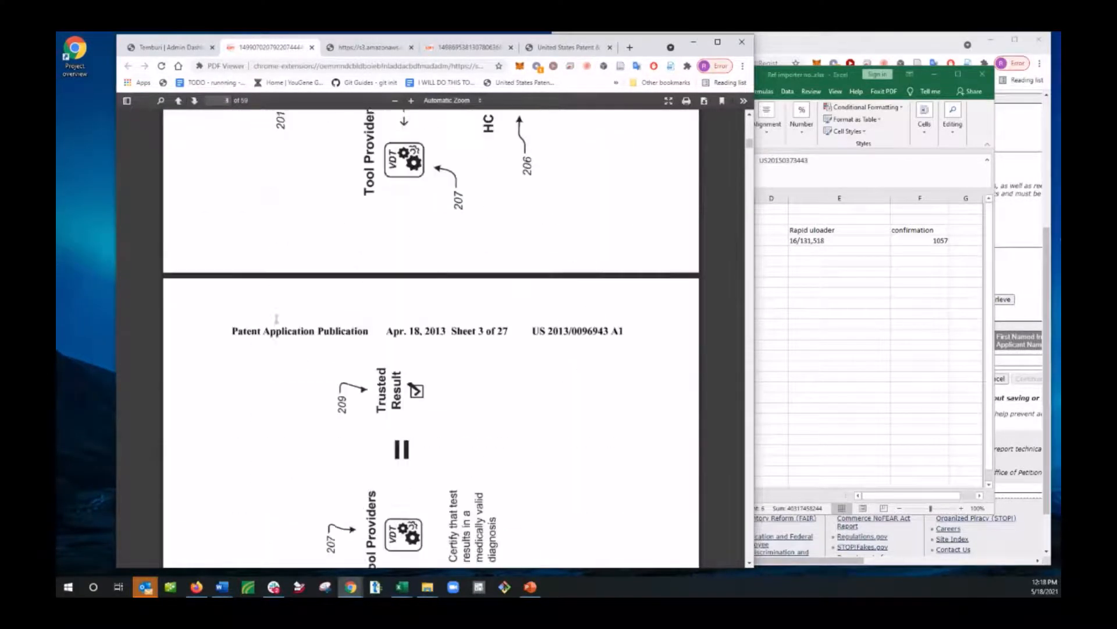
click(173, 48)
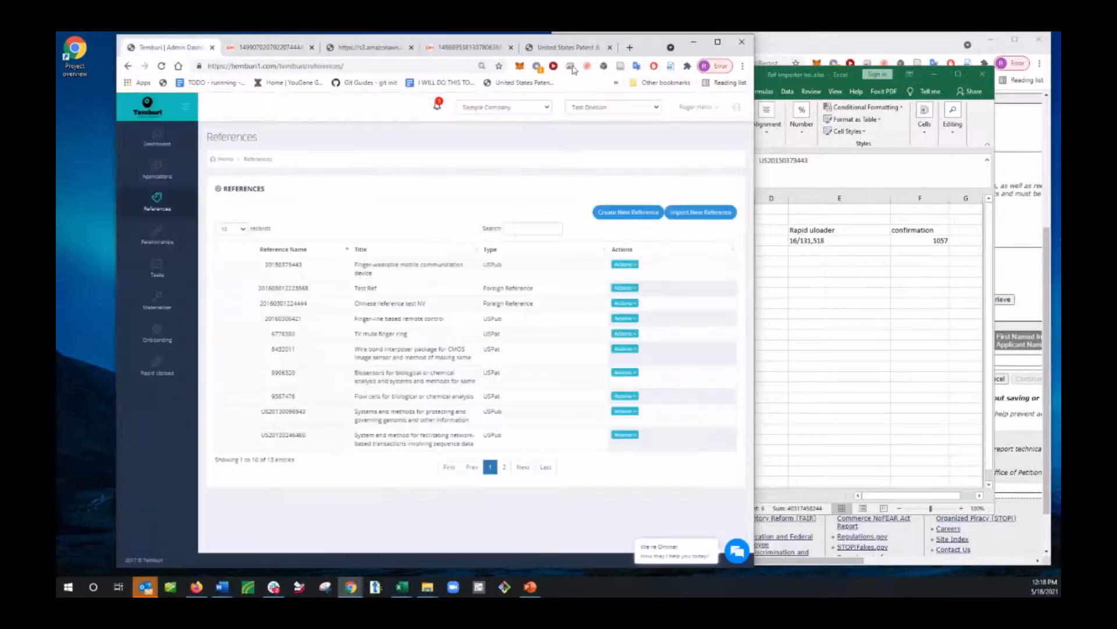
Step: Switch to the EFS-Web window, arrange it beside the references table and retrieve my saved packages
click(915, 51)
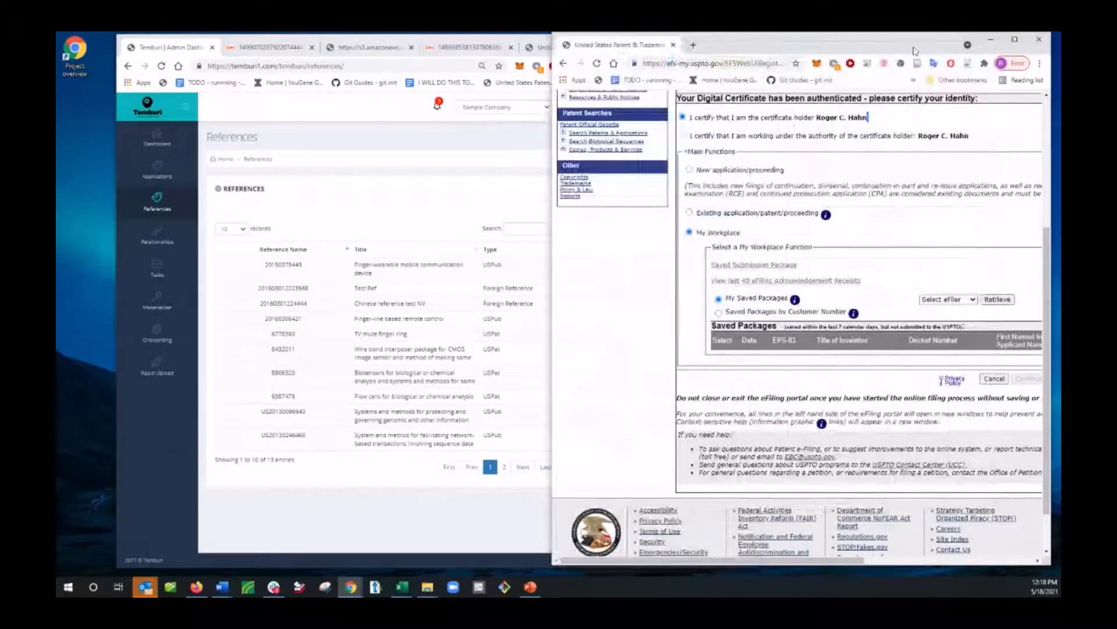
drag(881, 45, 826, 45)
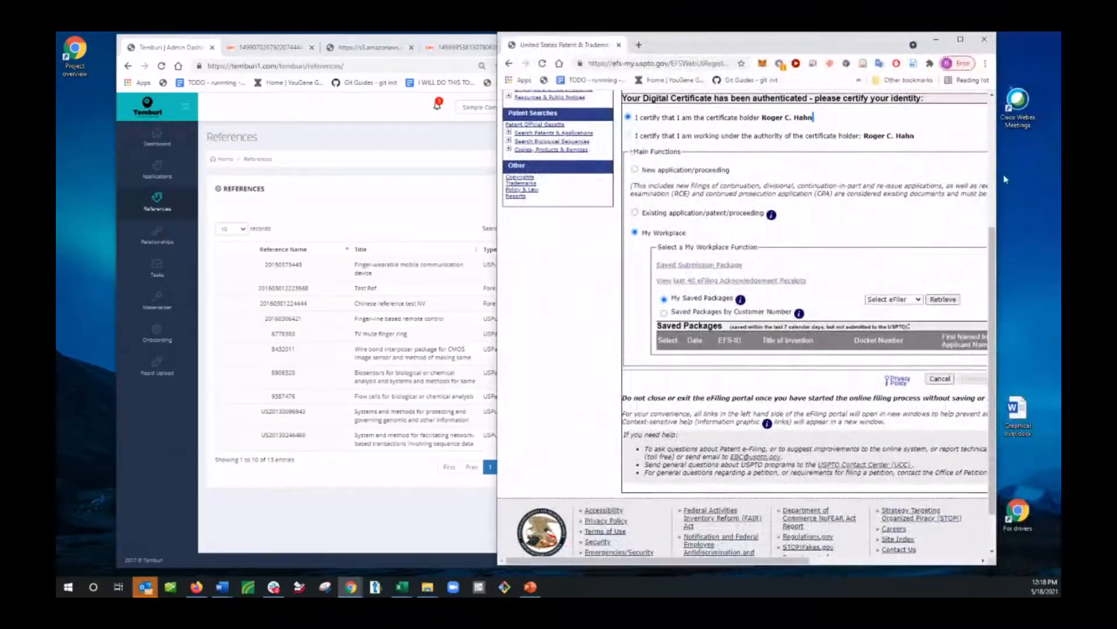
drag(997, 173, 1057, 173)
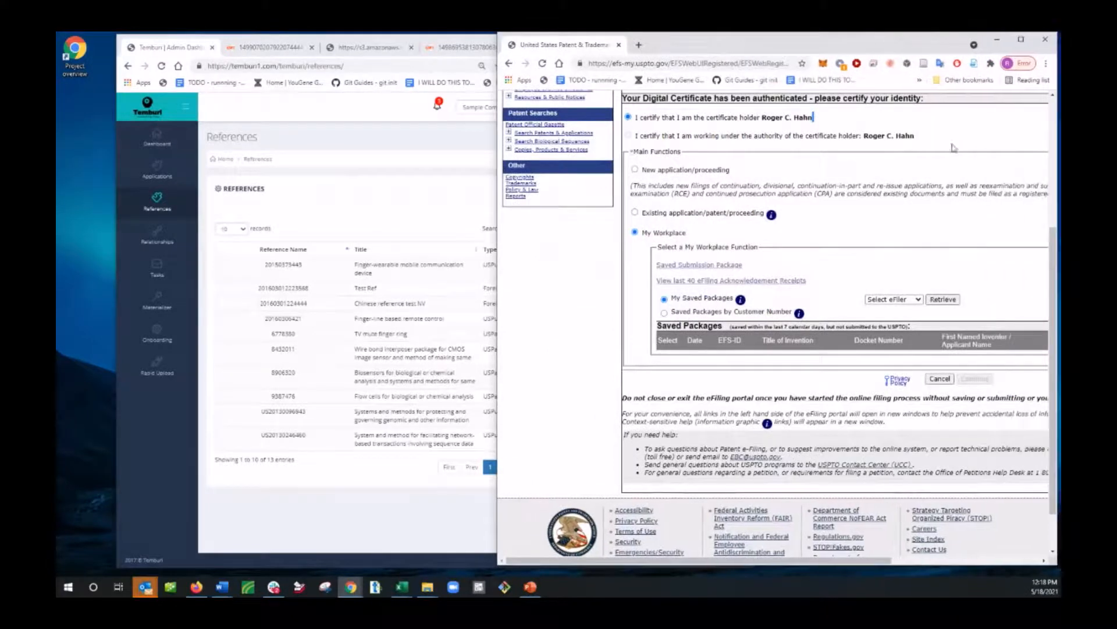
click(941, 299)
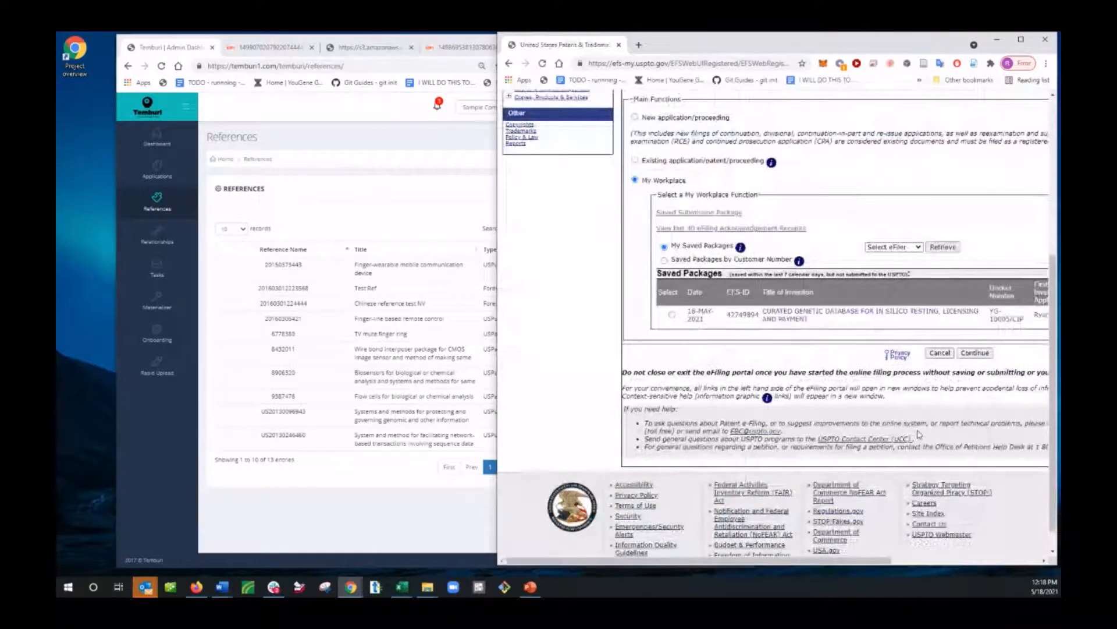
Step: Reposition and widen the EFS-Web window, and open the saved 18-MAY-2021 package for the curated genetic database application
drag(823, 54, 704, 53)
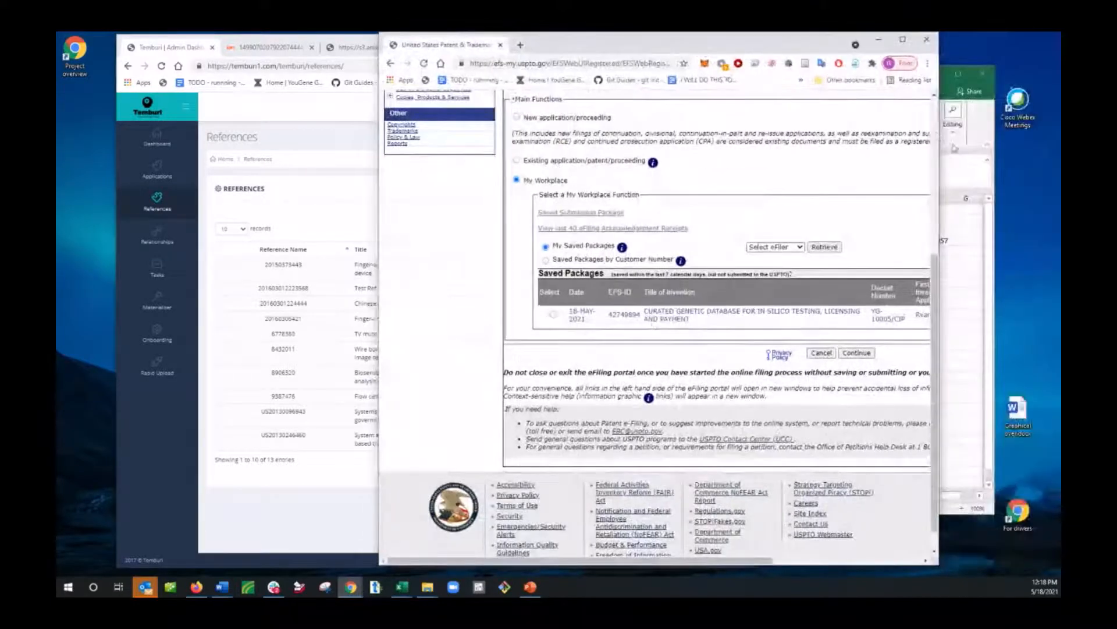
drag(940, 146, 994, 175)
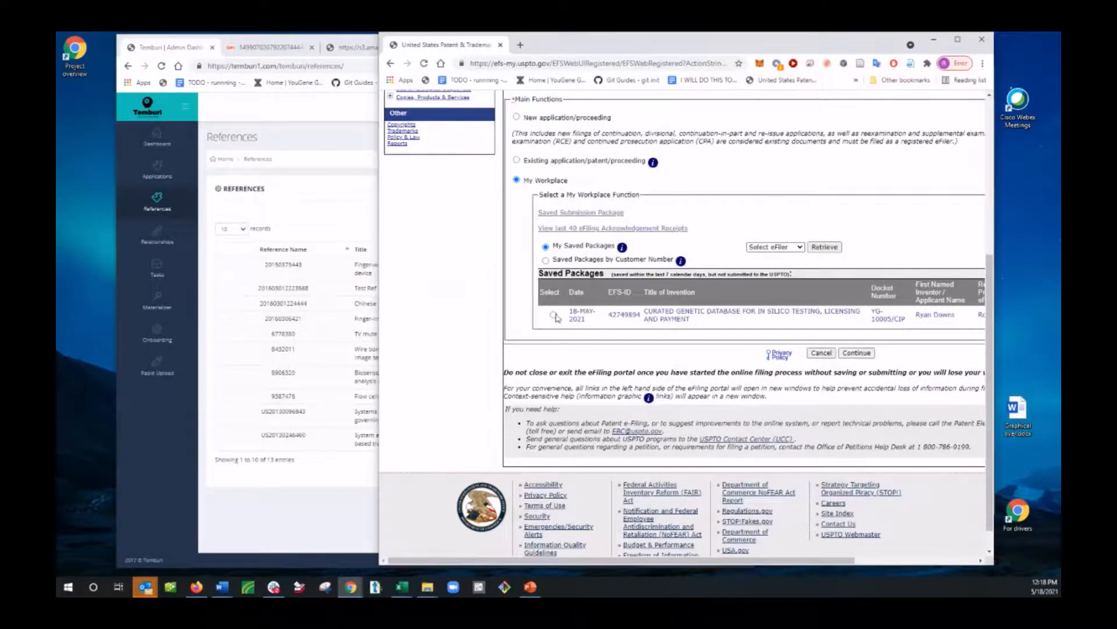
click(855, 352)
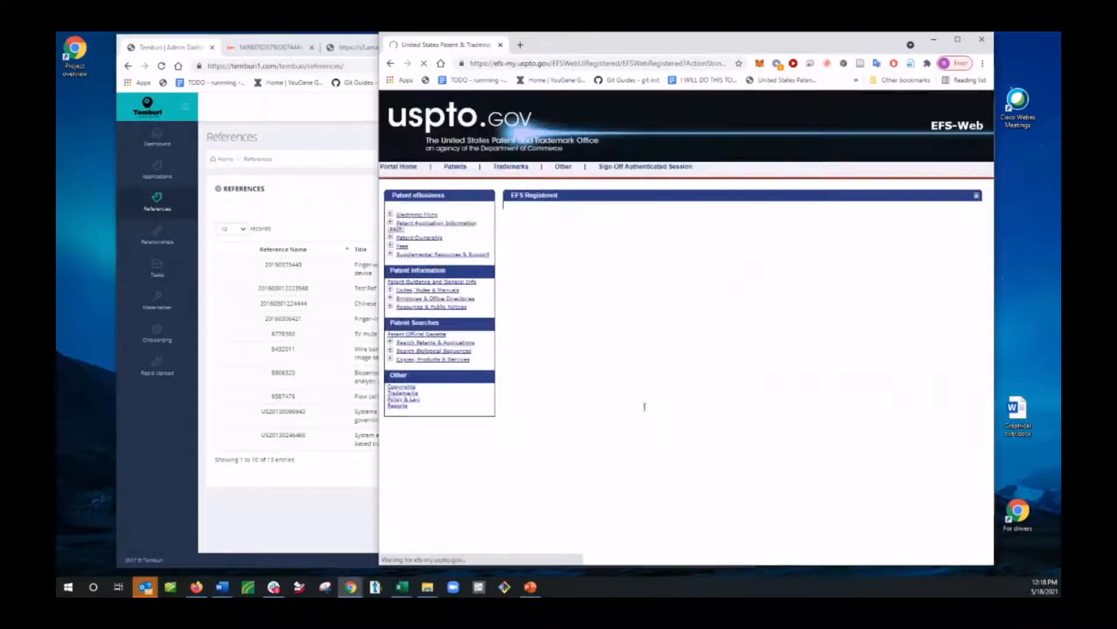
Step: Examine the submission's application data and its complete list of files to be submitted in EFS-Web
scroll(572, 394, down, 5)
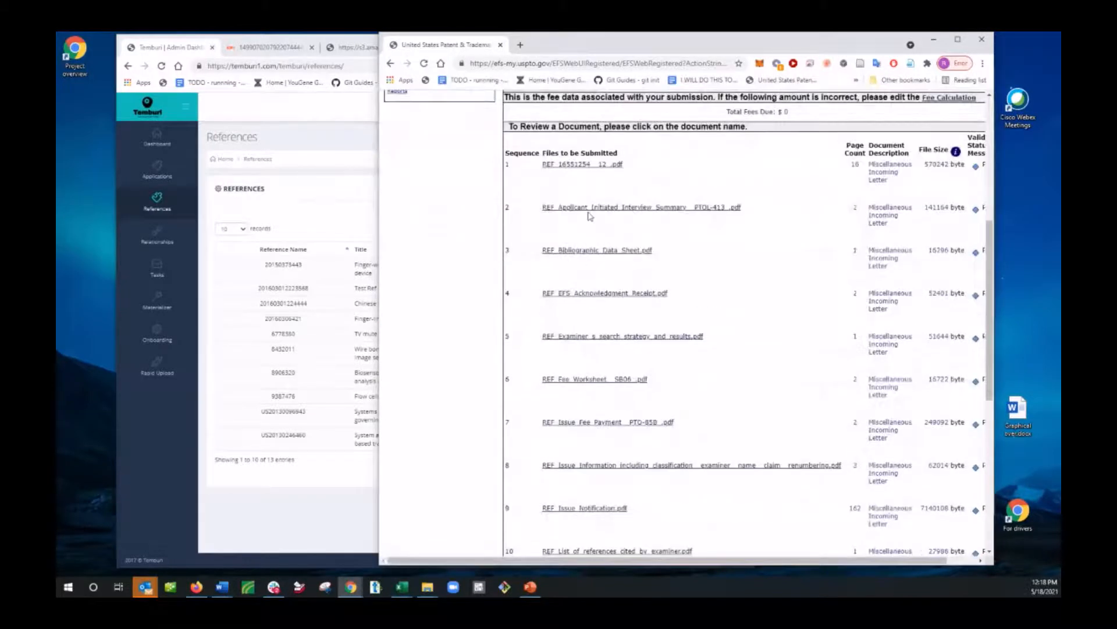
scroll(641, 252, down, 7)
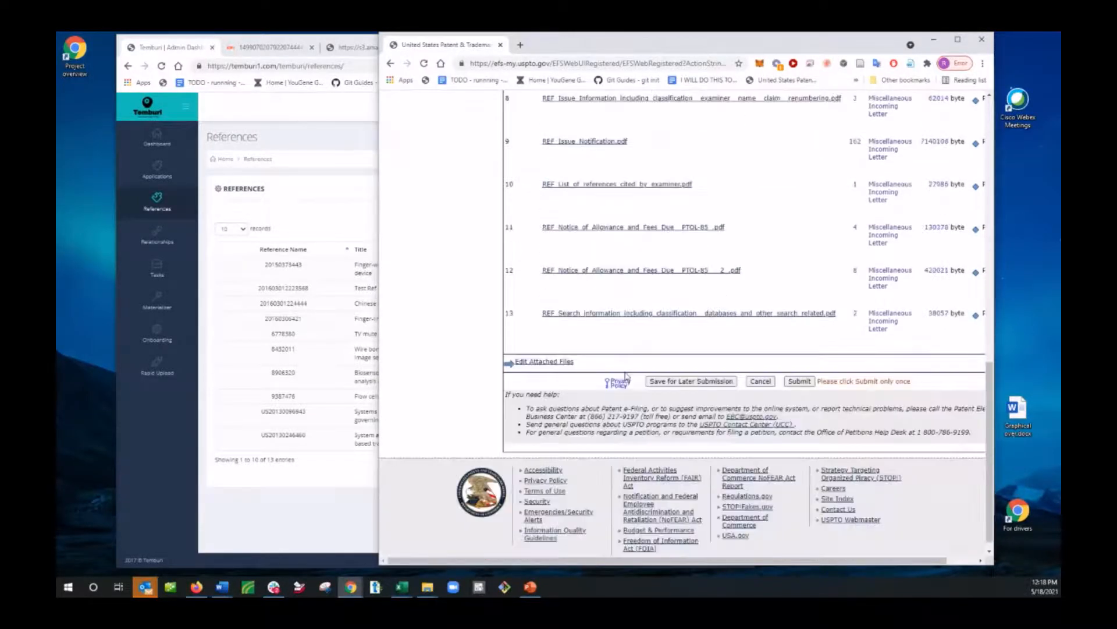
scroll(623, 373, up, 5)
scroll(620, 361, up, 7)
scroll(635, 233, down, 3)
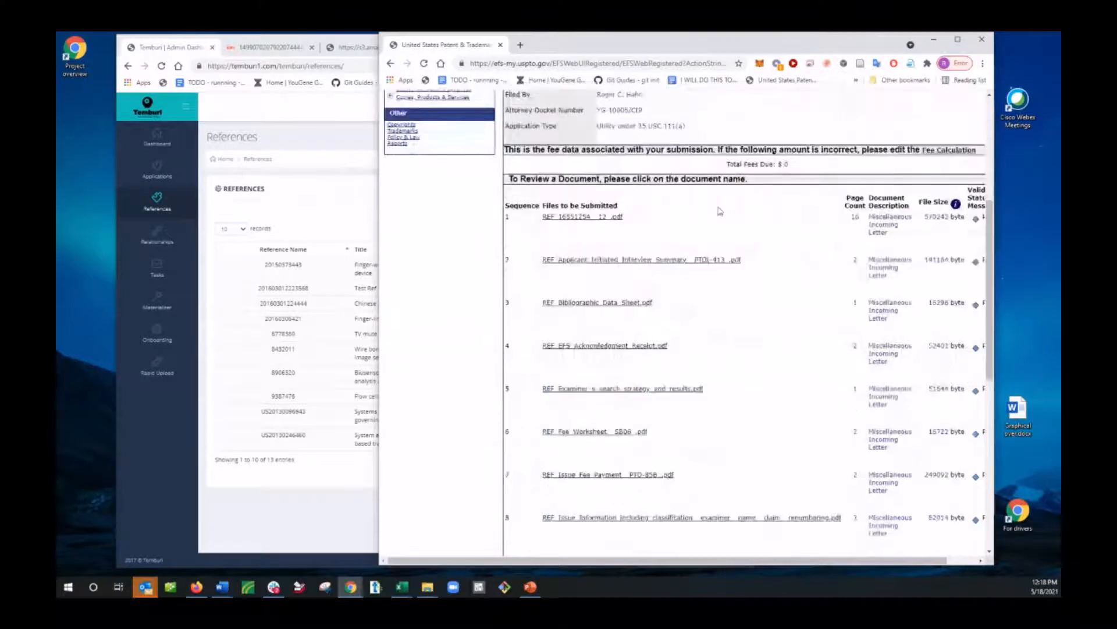
scroll(635, 232, down, 7)
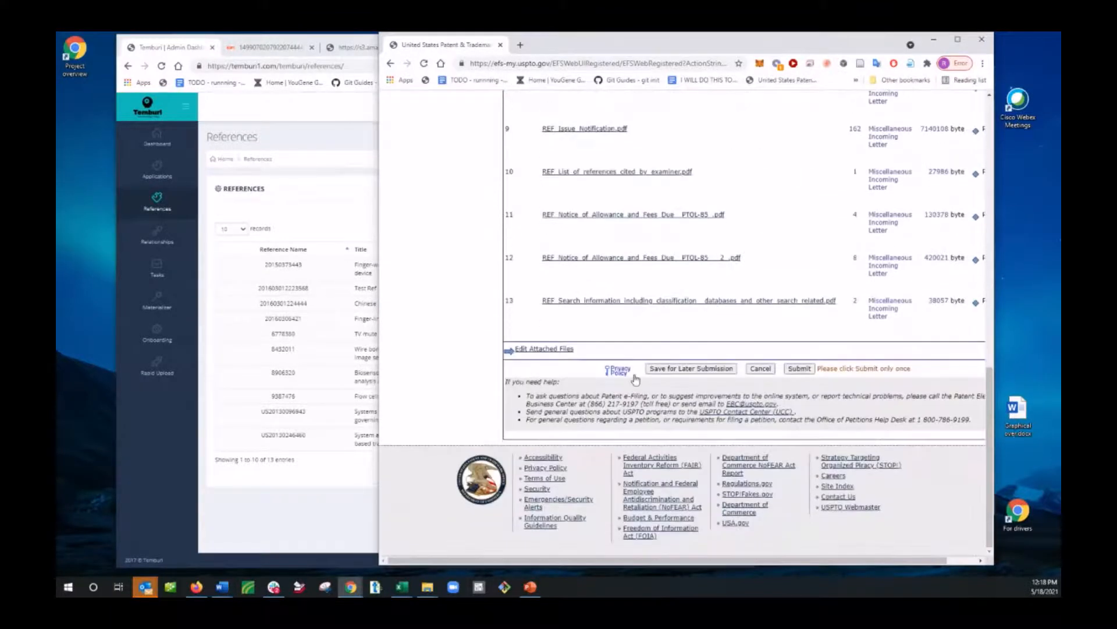
scroll(640, 370, up, 4)
scroll(640, 349, up, 3)
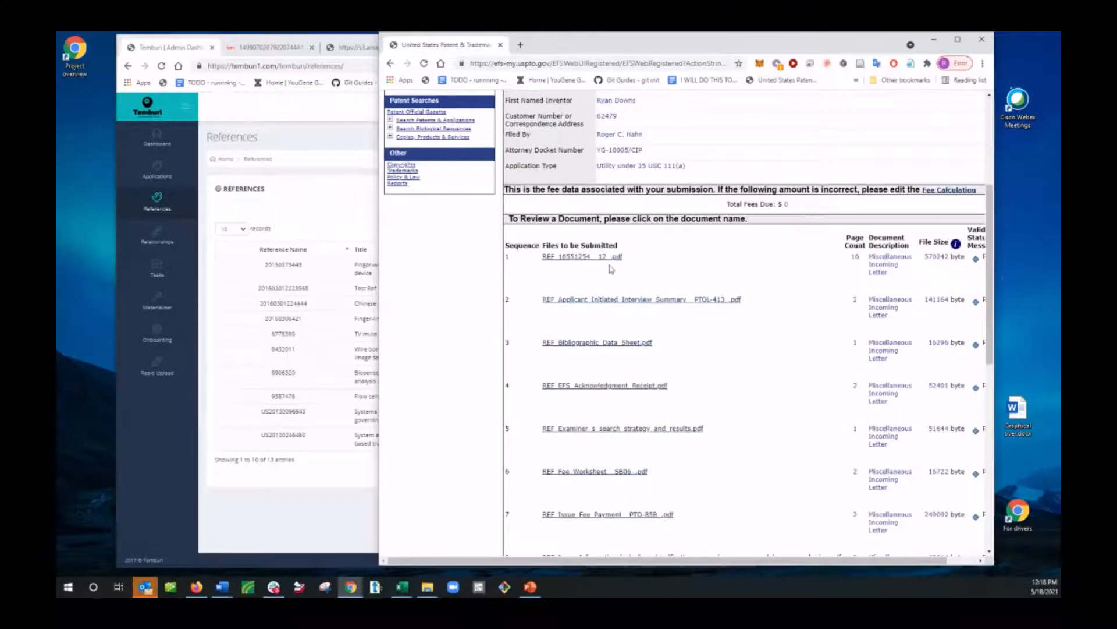
scroll(641, 303, down, 7)
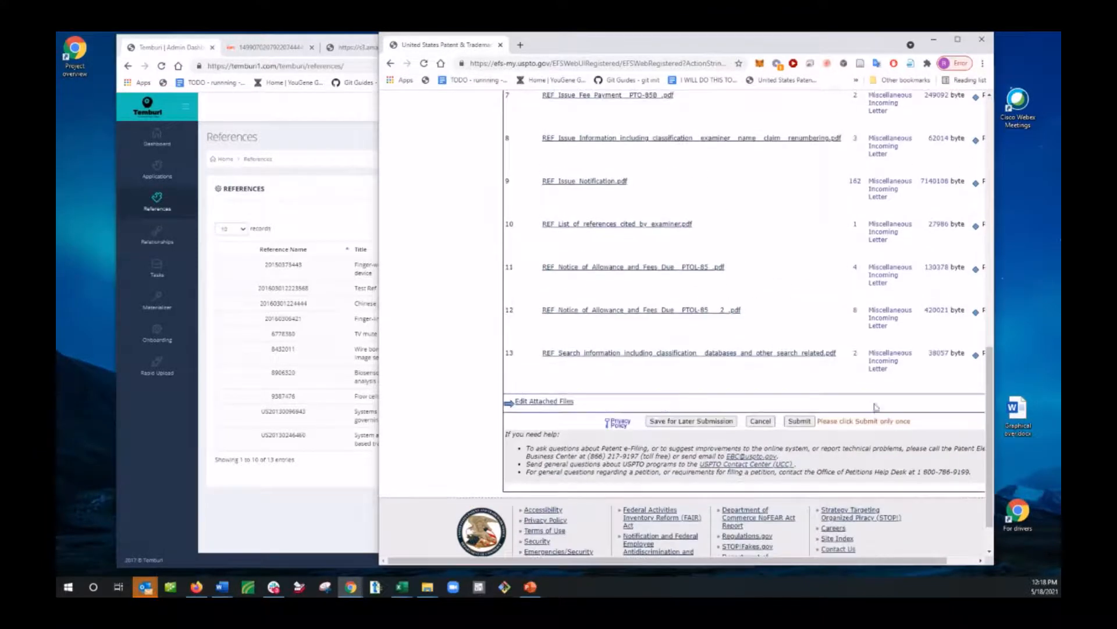
scroll(756, 349, up, 6)
scroll(599, 361, up, 2)
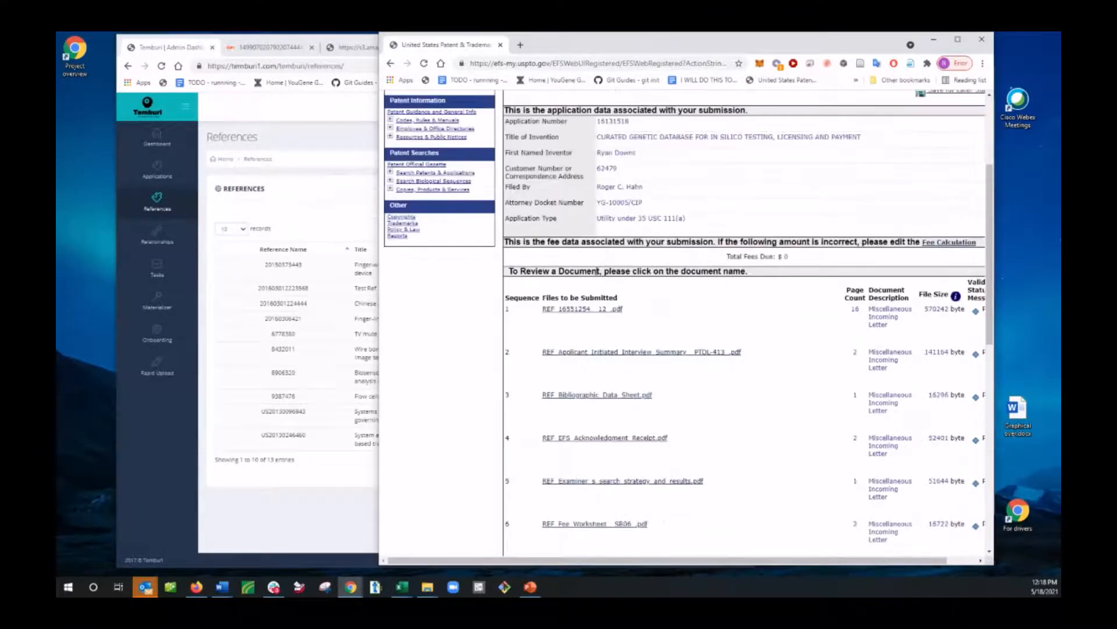
scroll(721, 445, down, 8)
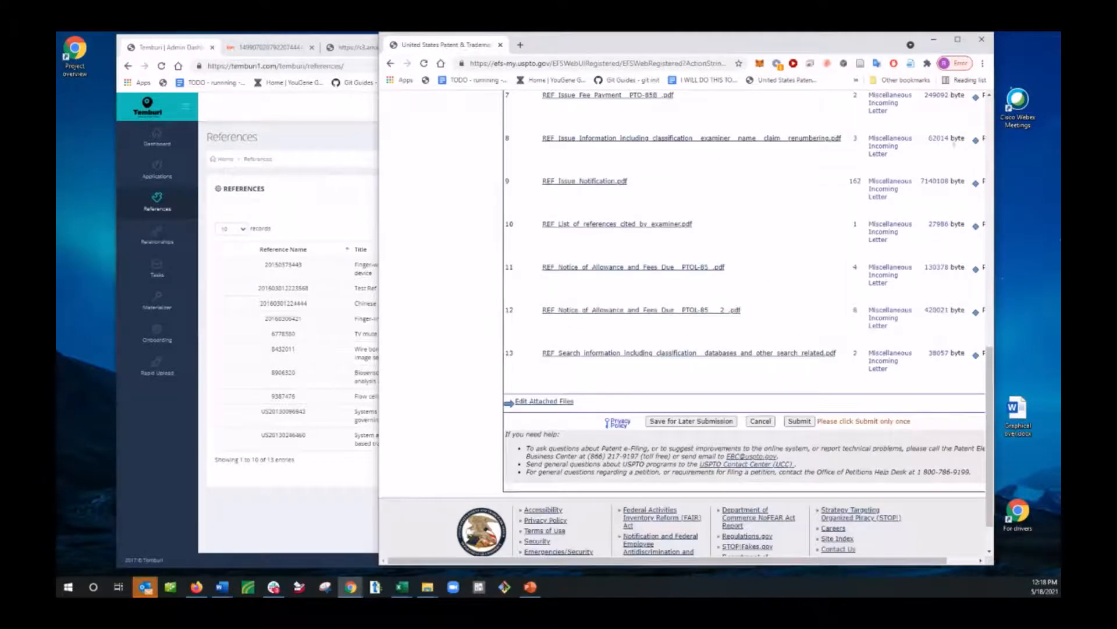
scroll(876, 260, up, 2)
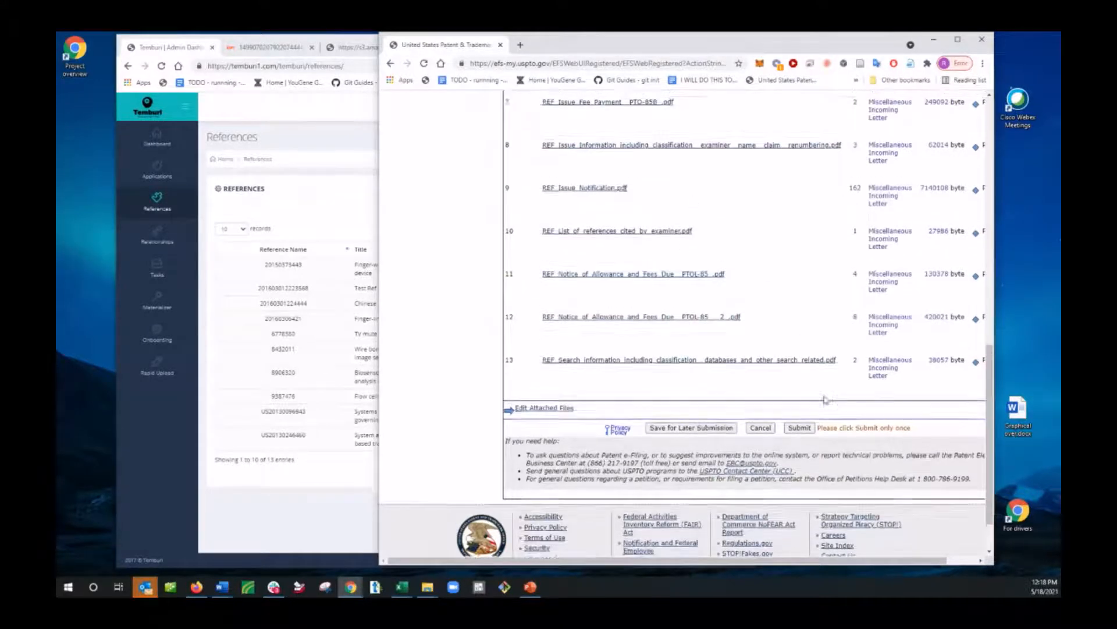
scroll(870, 310, up, 5)
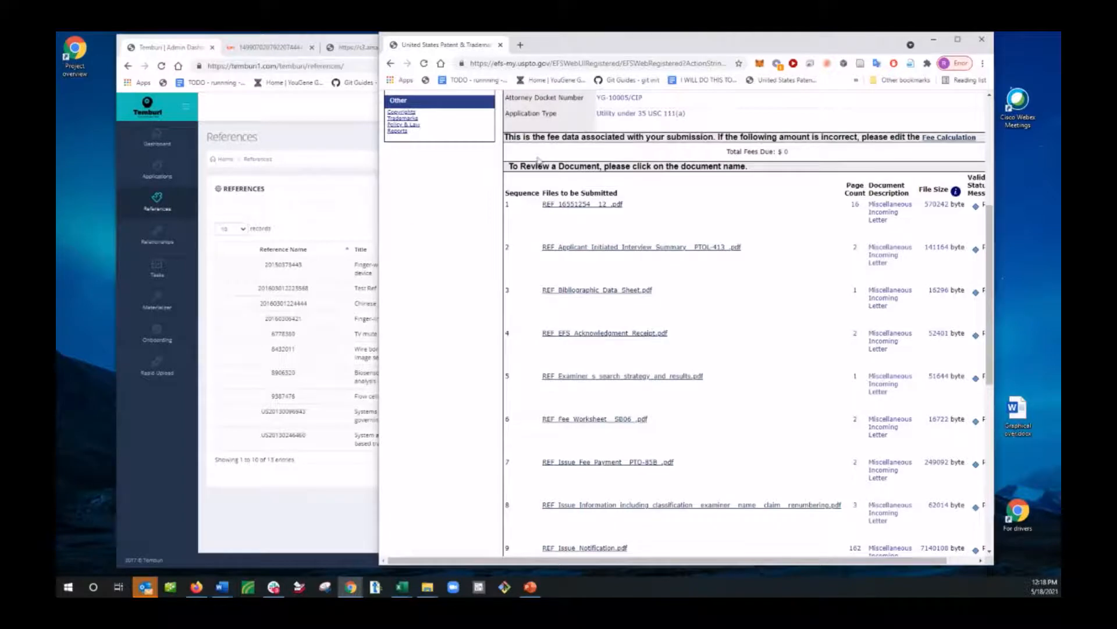
scroll(666, 316, up, 4)
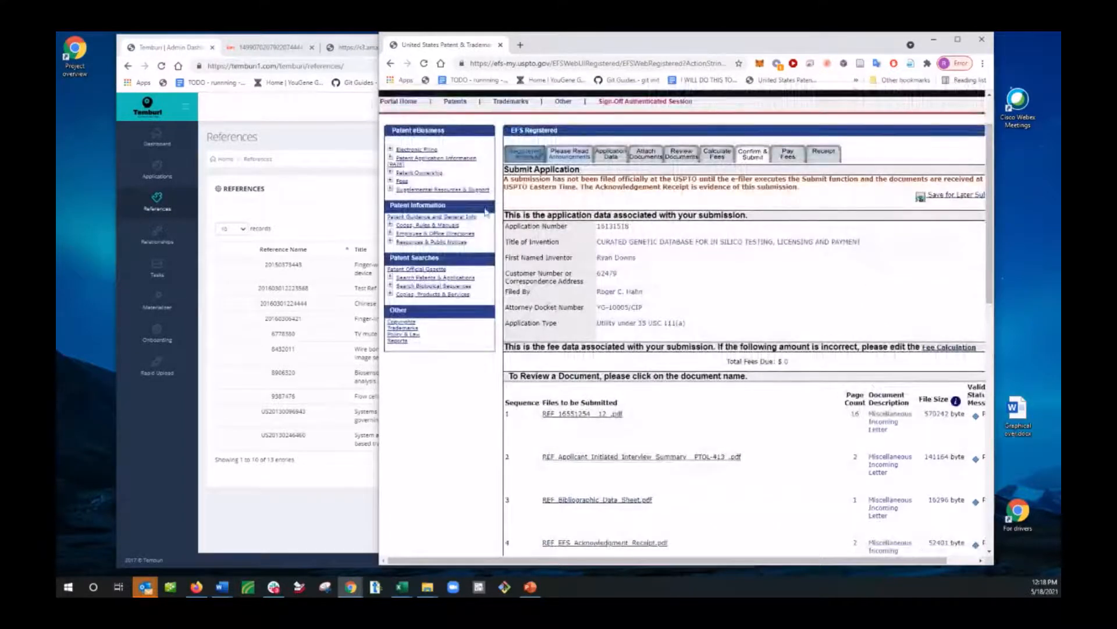
Step: Place the EFS-Web window beside the references table and review the attached files down to the end of the list
drag(698, 47, 799, 48)
click(382, 508)
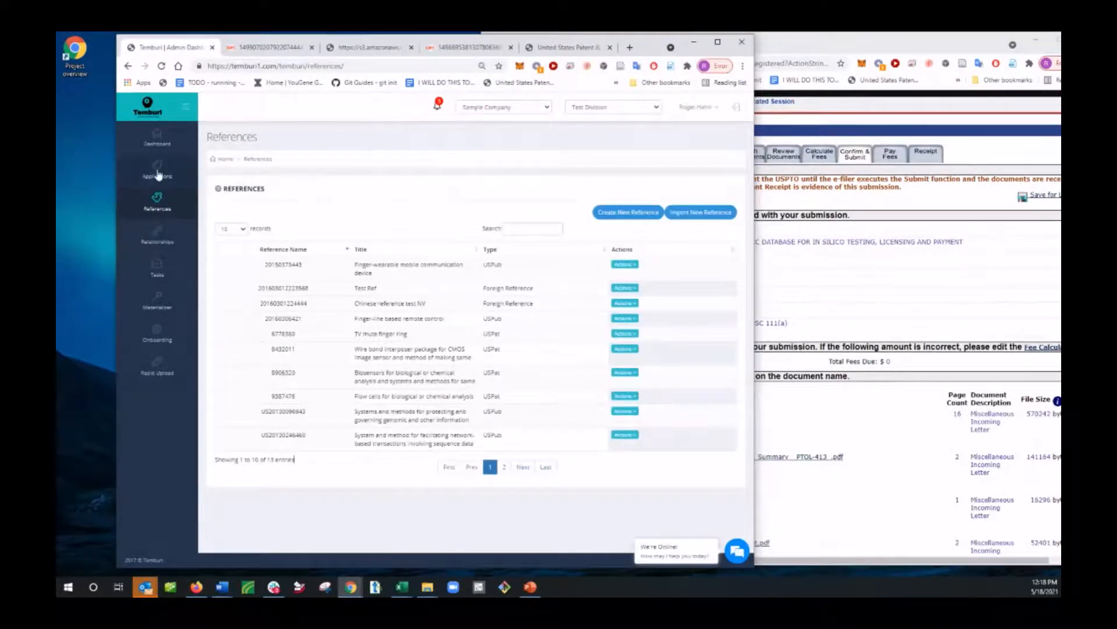
click(951, 278)
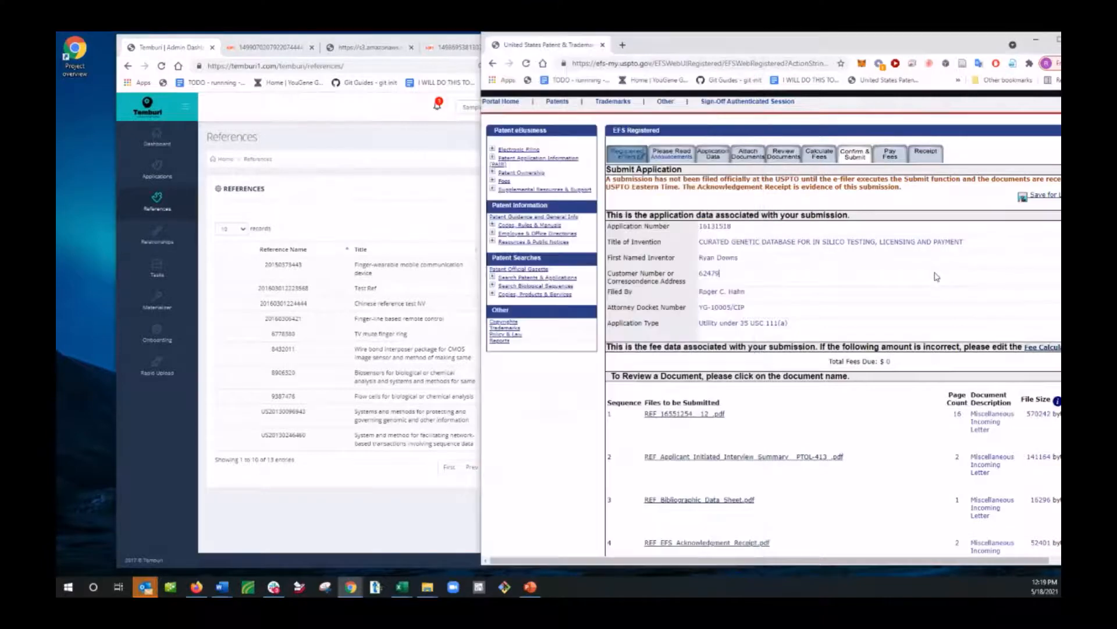
scroll(809, 466, down, 5)
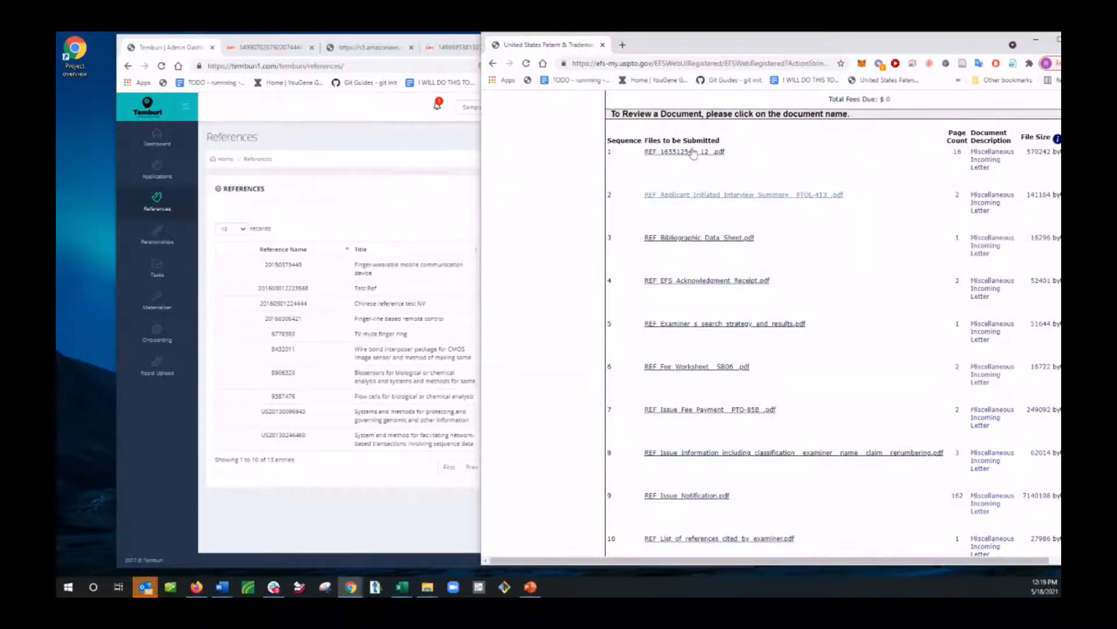
scroll(724, 473, down, 3)
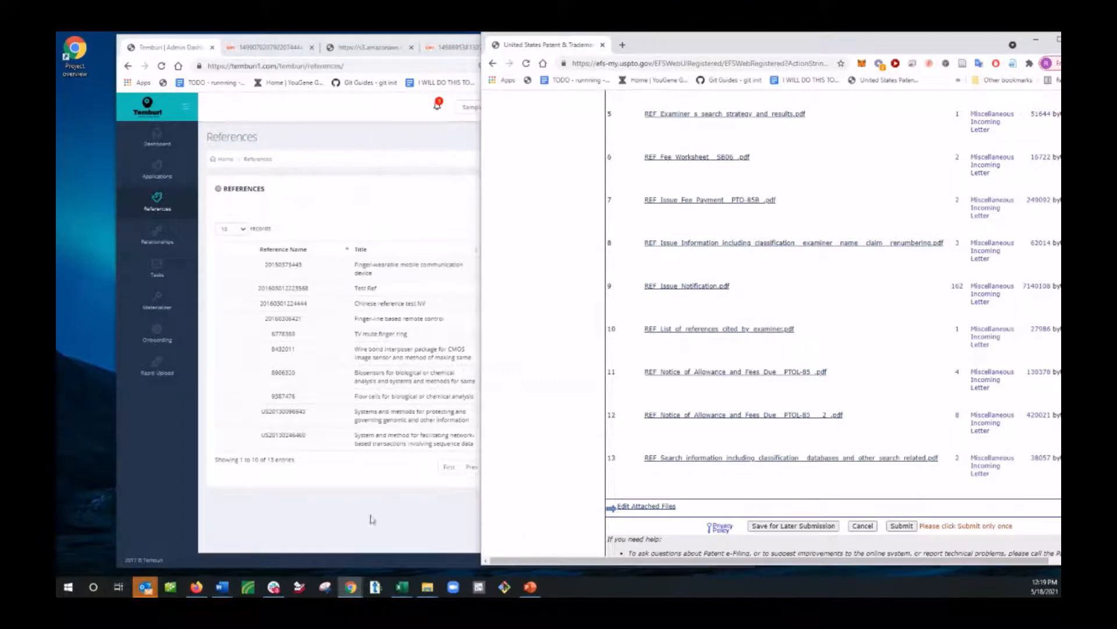
Step: Open Temburi's Applications page, switch to company YouGene and division IP Dept, and return to the EFS-Web window
click(158, 450)
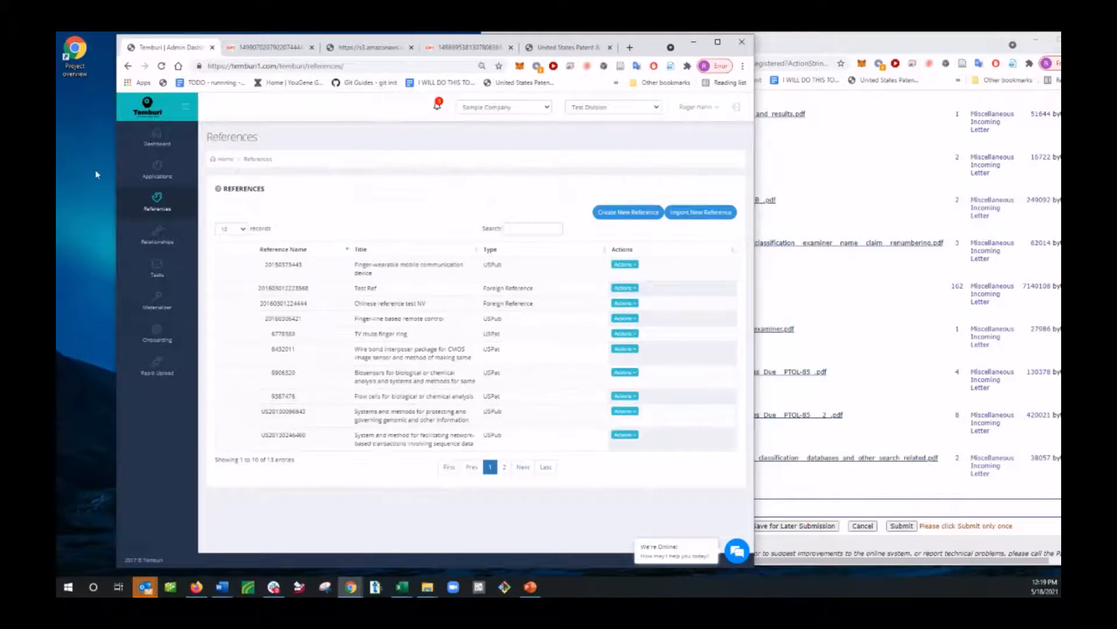
click(150, 173)
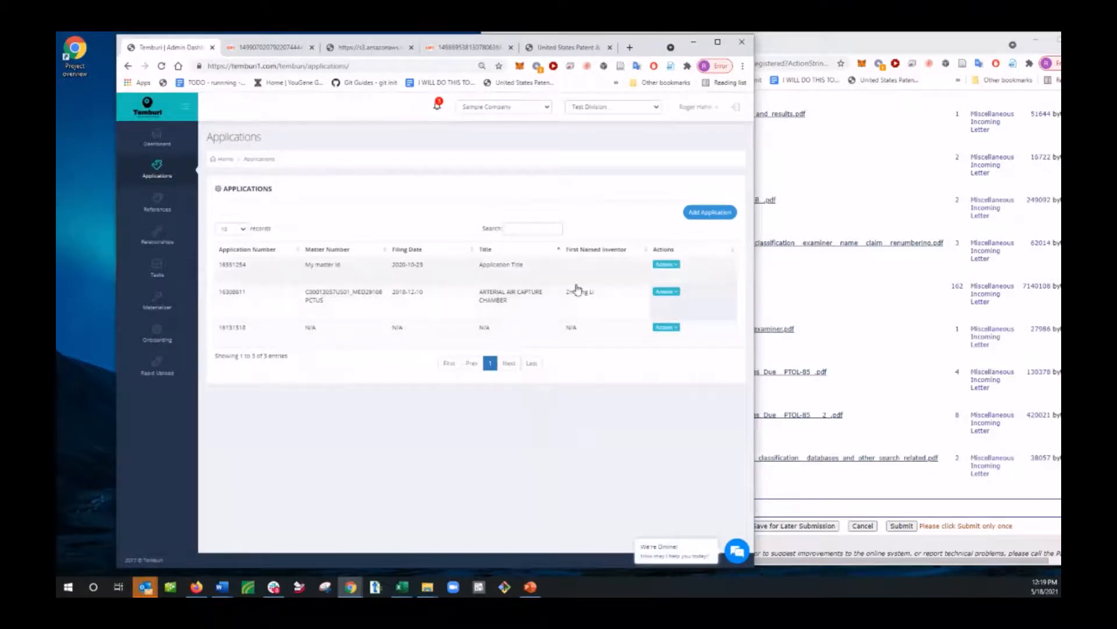
click(507, 113)
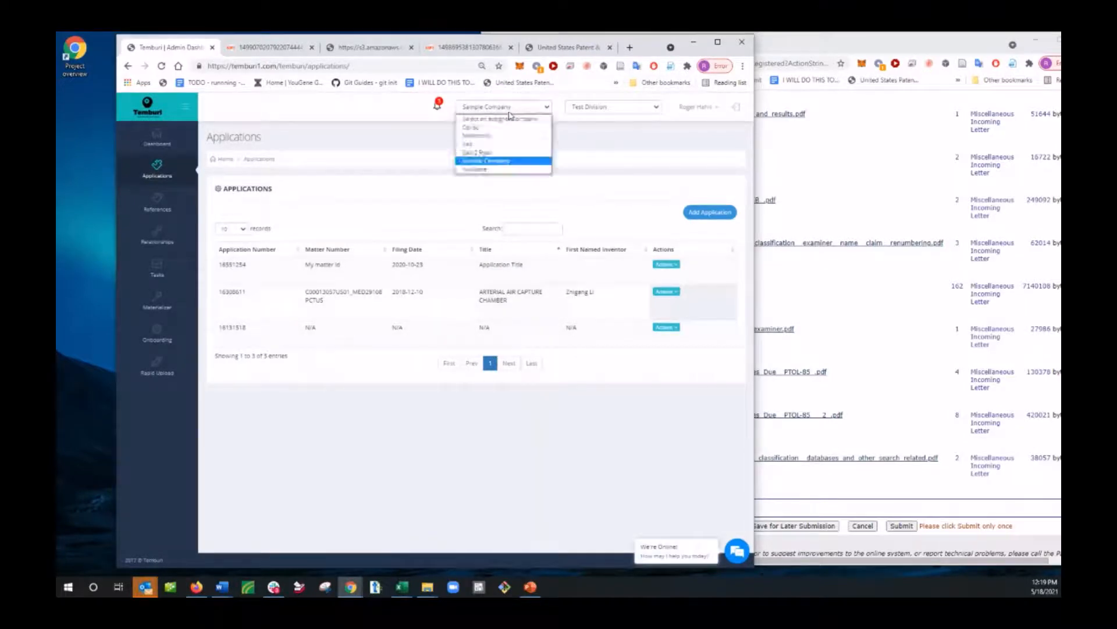
click(500, 167)
click(644, 109)
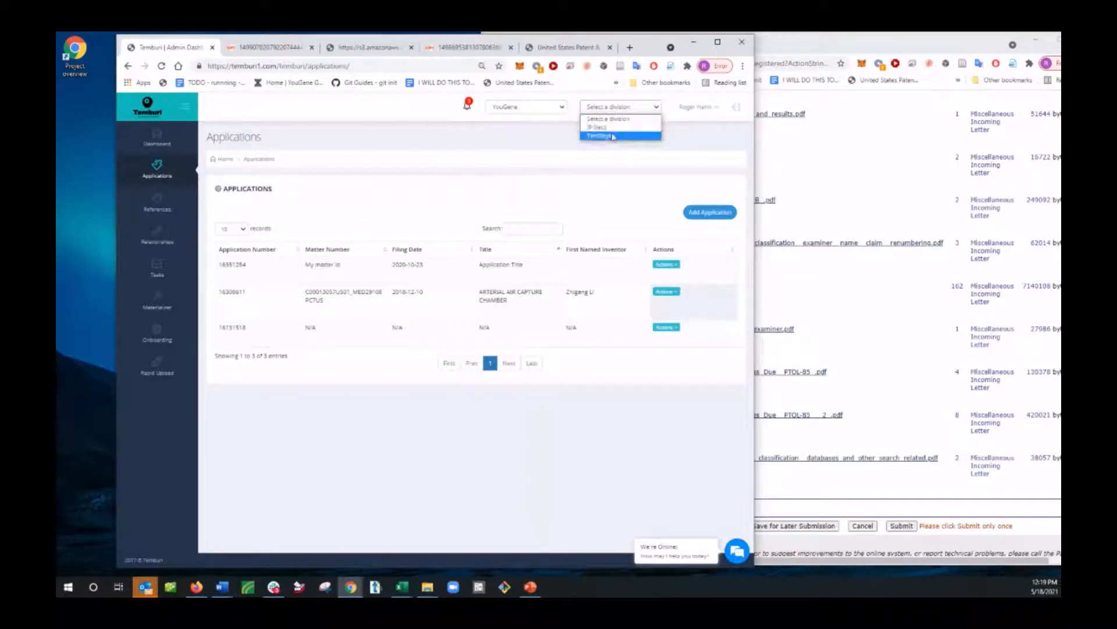
click(609, 135)
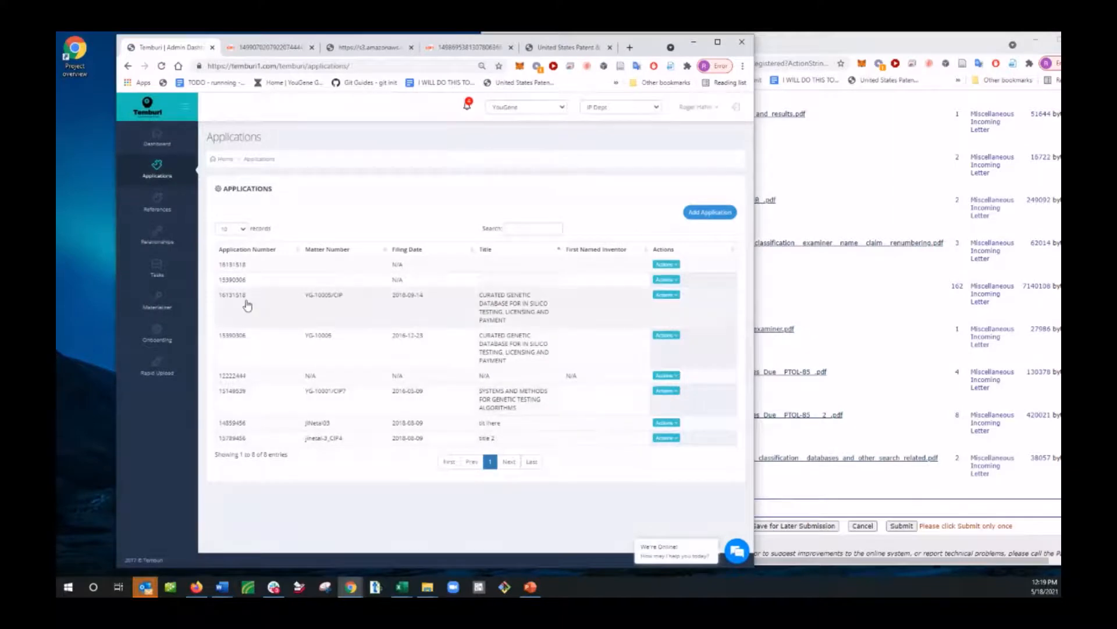
click(862, 174)
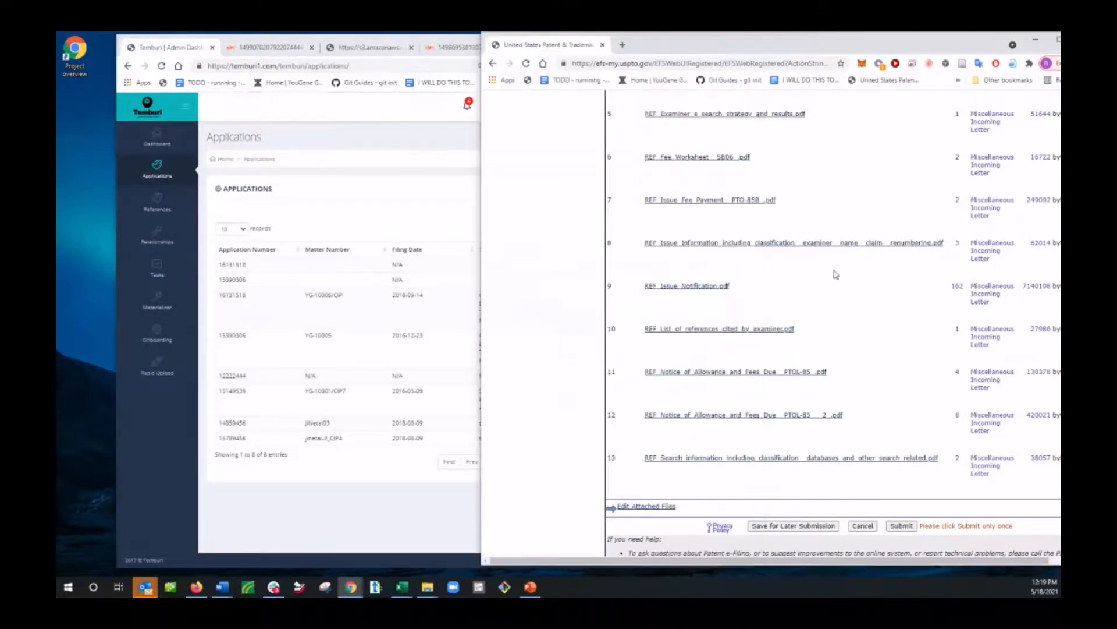
Step: Cancel the EFS-Web submission session without submitting the attached files, discarding any unsaved data
scroll(908, 474, up, 3)
scroll(909, 474, down, 5)
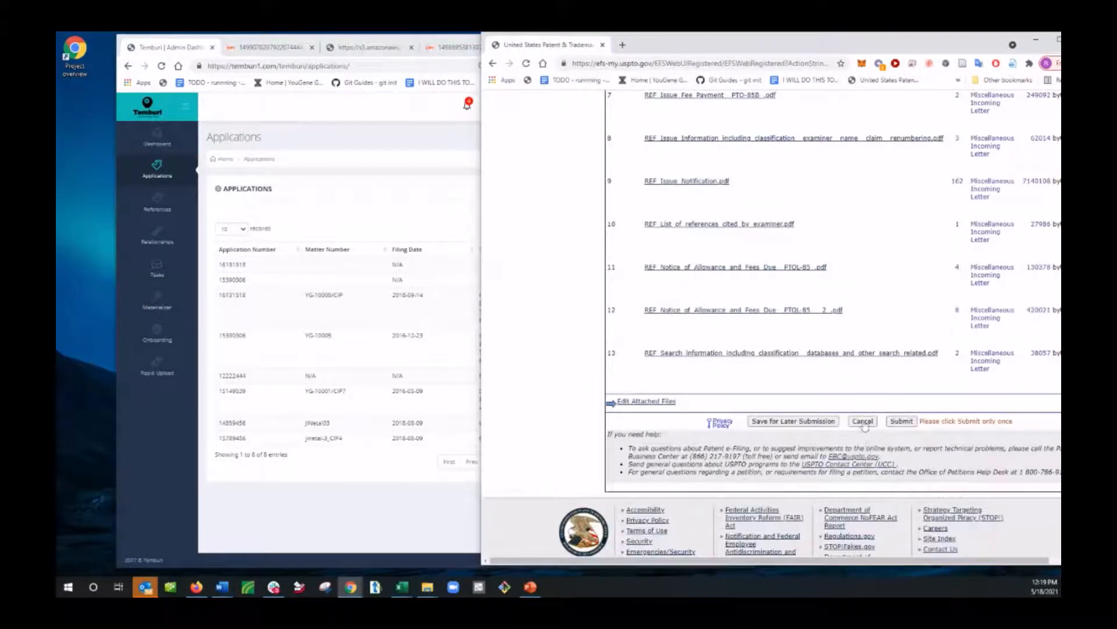
click(864, 423)
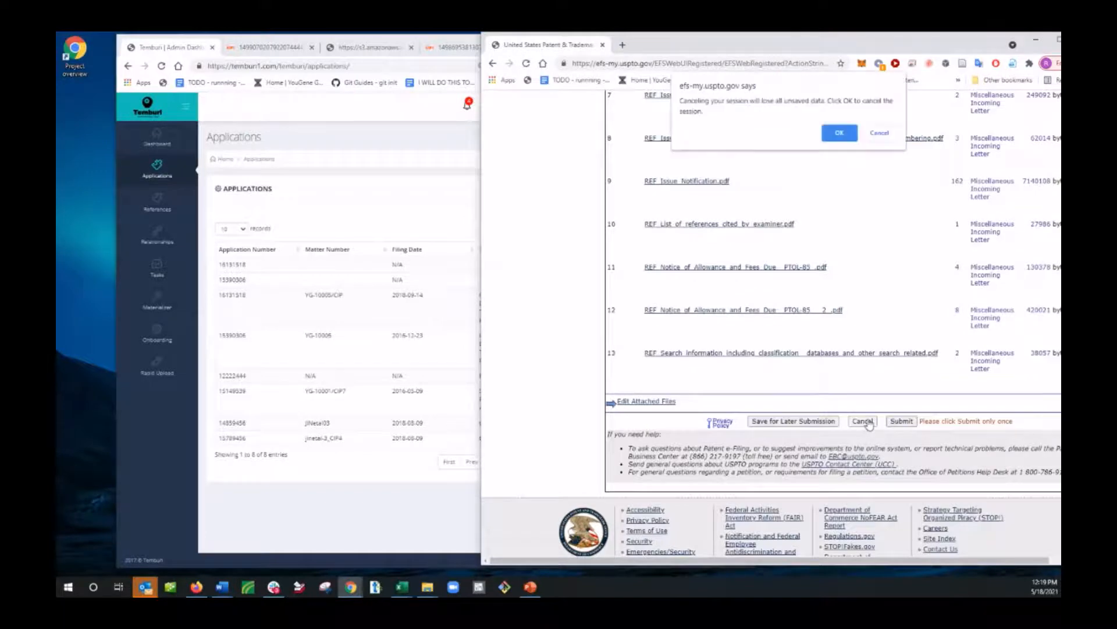
click(840, 133)
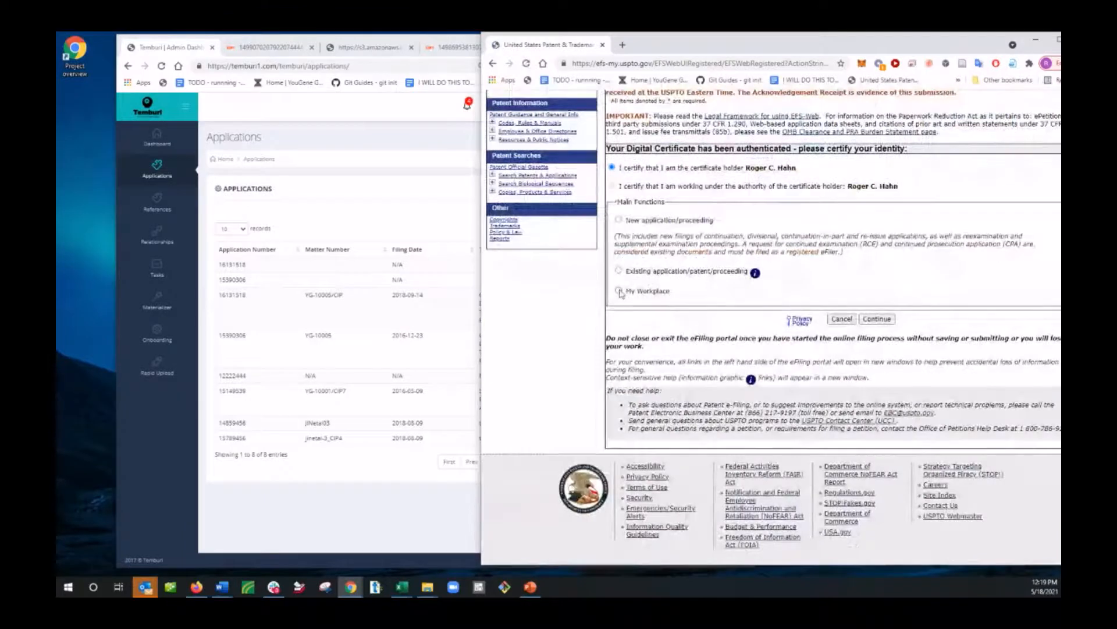
Step: List your saved submission packages in My Workplace and delete the 18-MAY-2021 package for the curated genetic database application
click(620, 290)
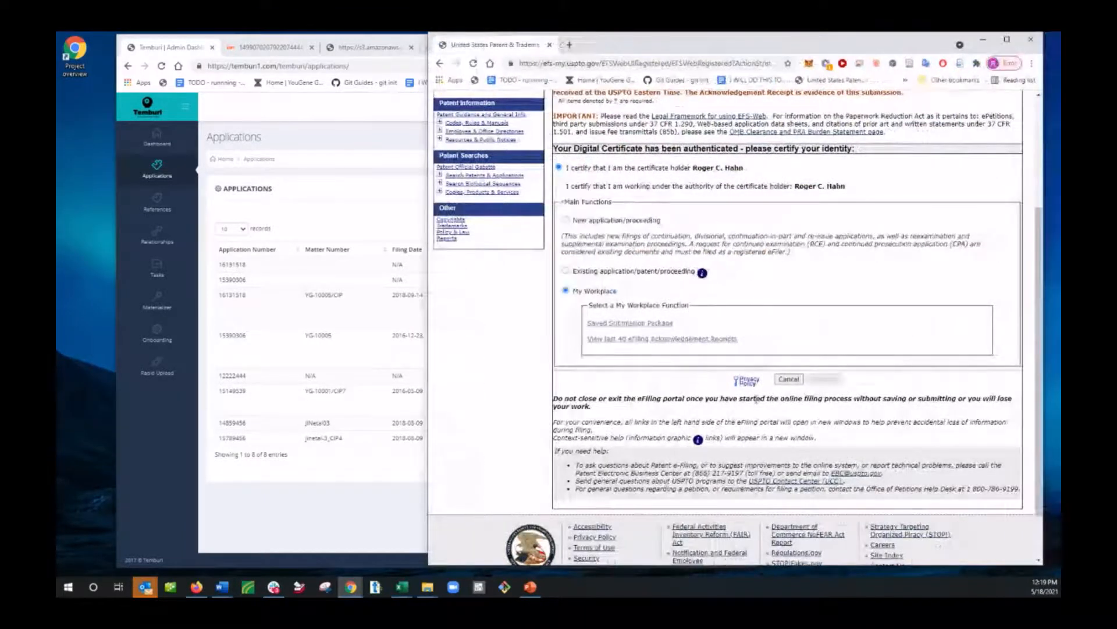
click(657, 324)
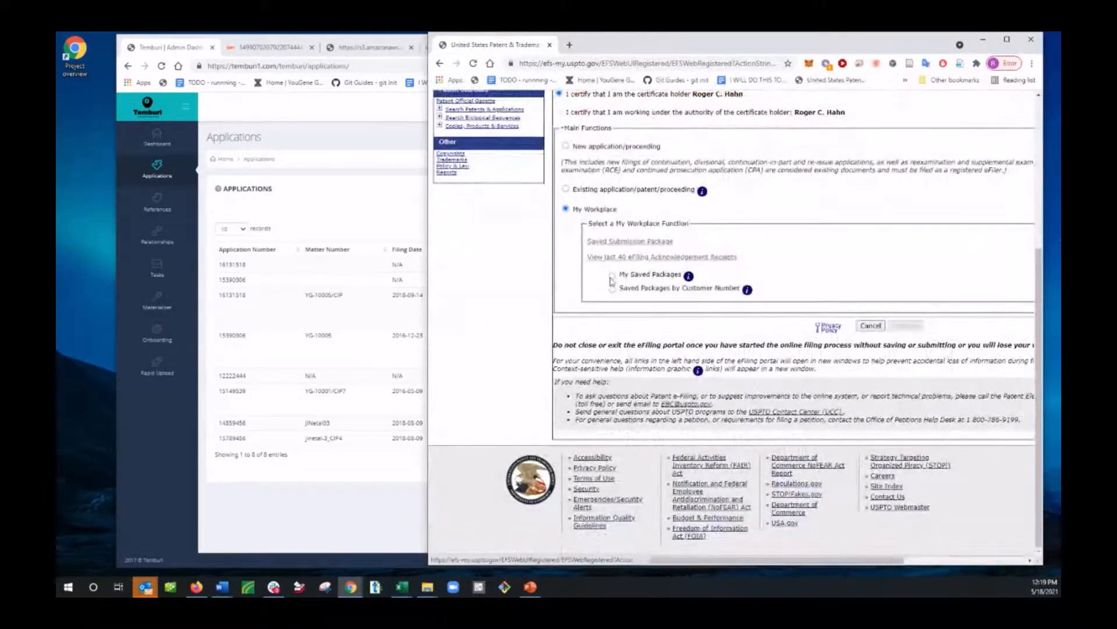
click(873, 275)
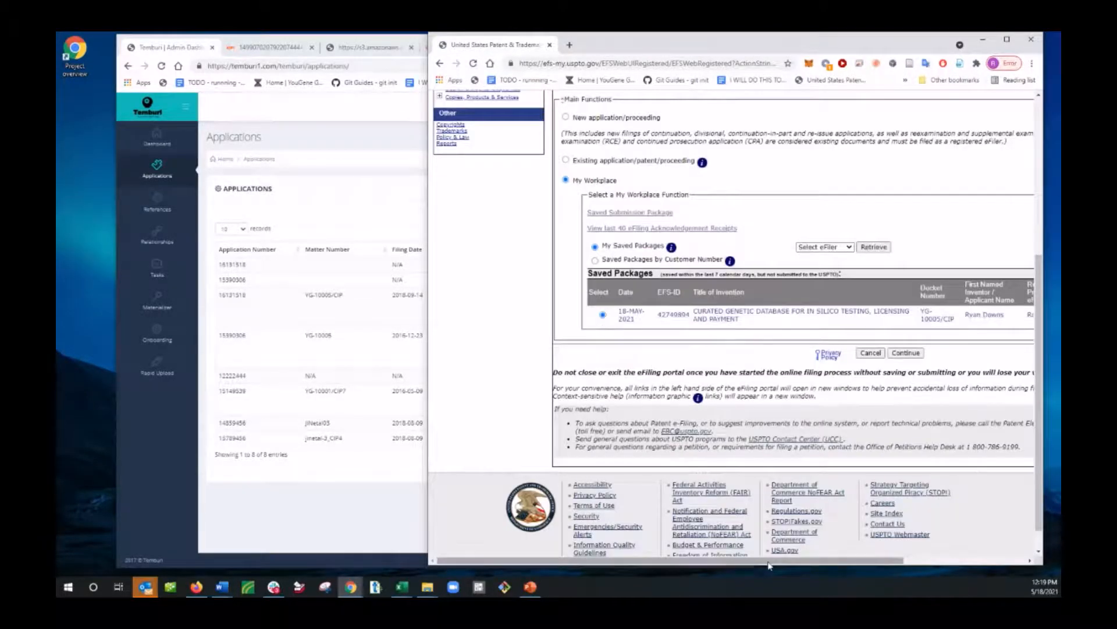
drag(756, 559, 878, 559)
click(977, 314)
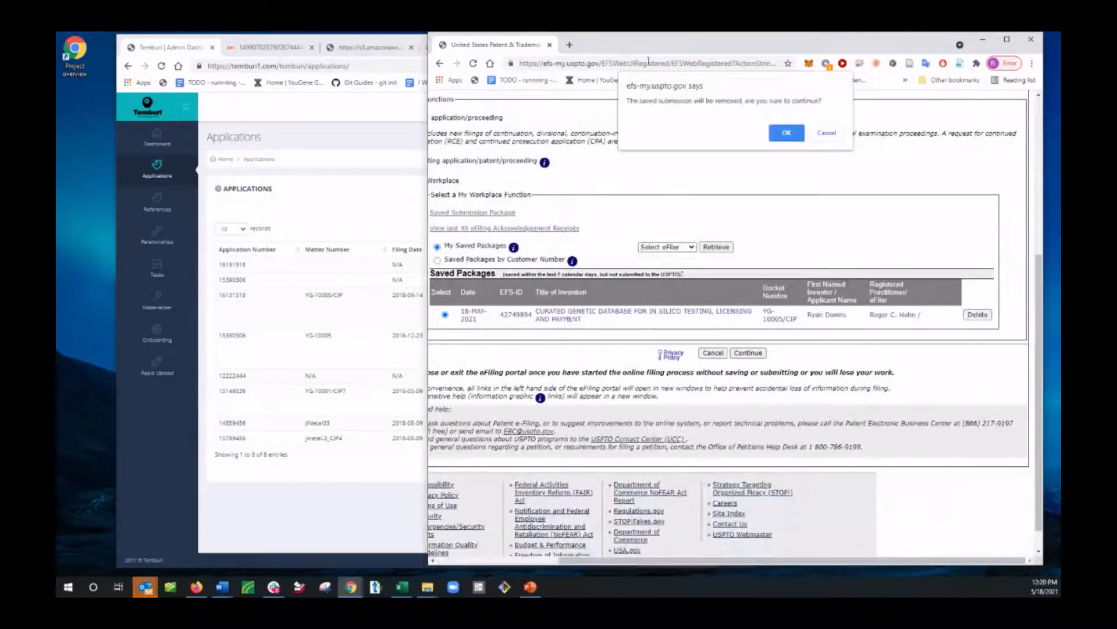
click(787, 133)
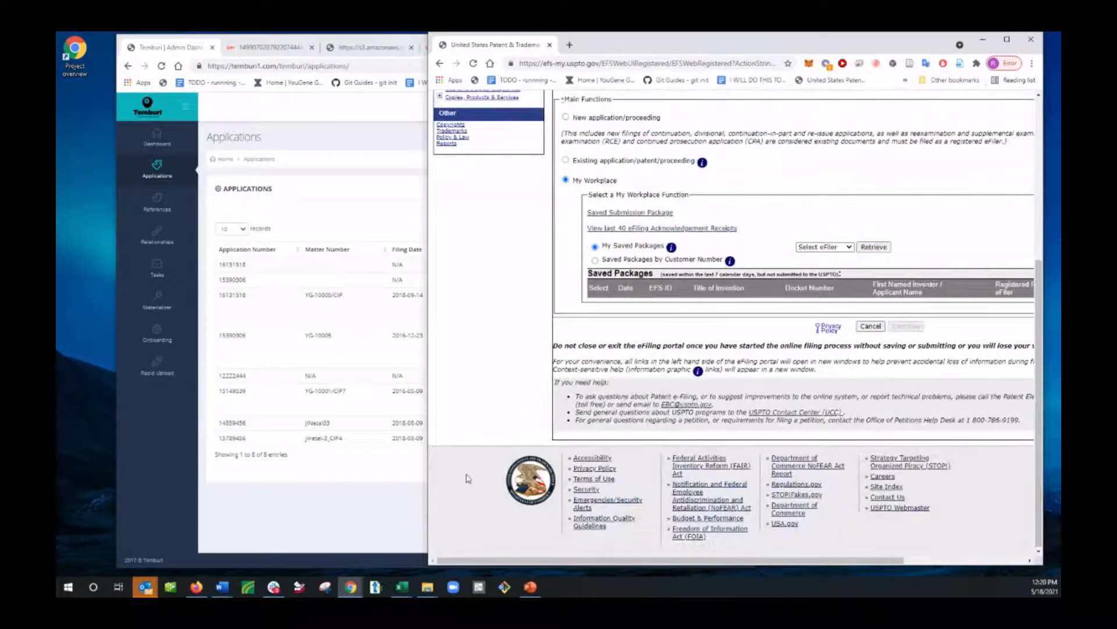
Step: Return to Temburi, open the application data of YG-10005/CIP and show its relationships
click(335, 542)
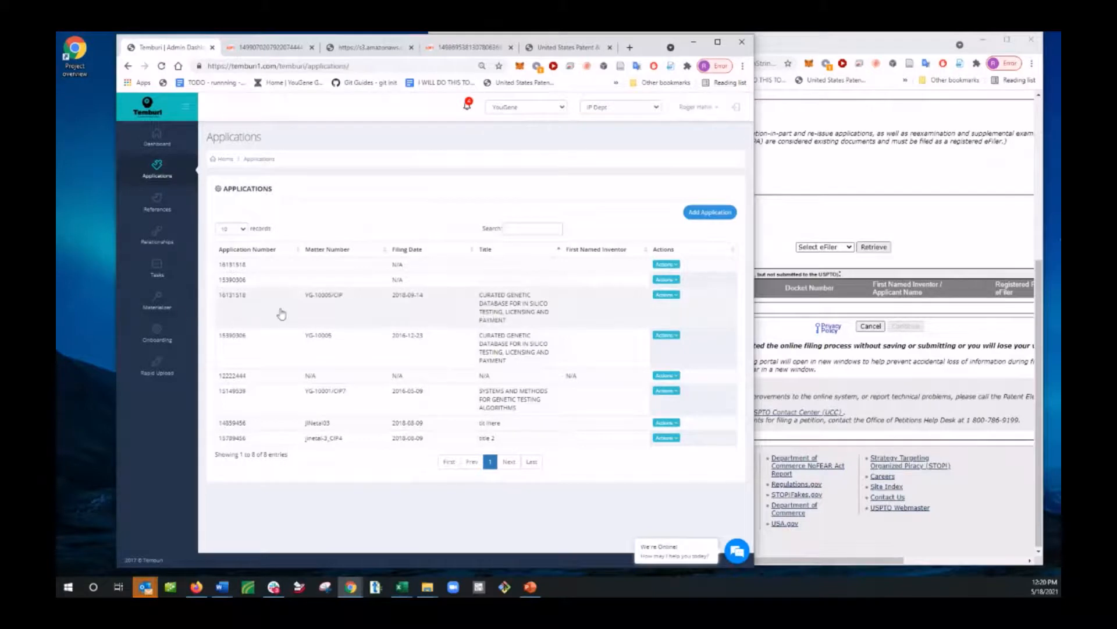
click(527, 305)
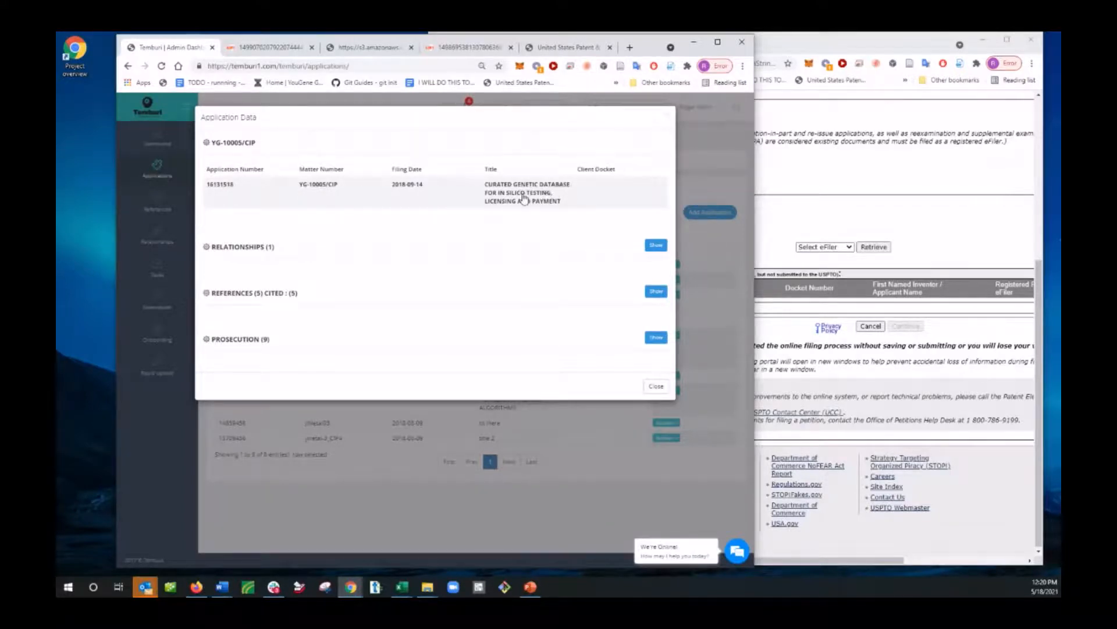
click(651, 245)
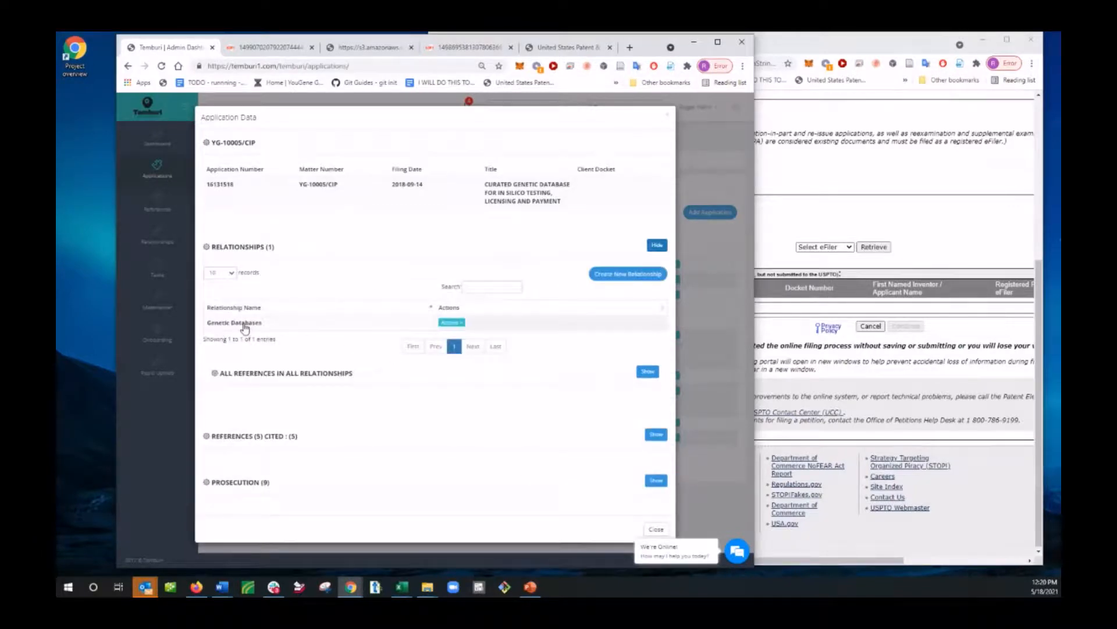
Step: Select the Genetic Databases relationship and show the applications that belong to it
scroll(336, 331, down, 2)
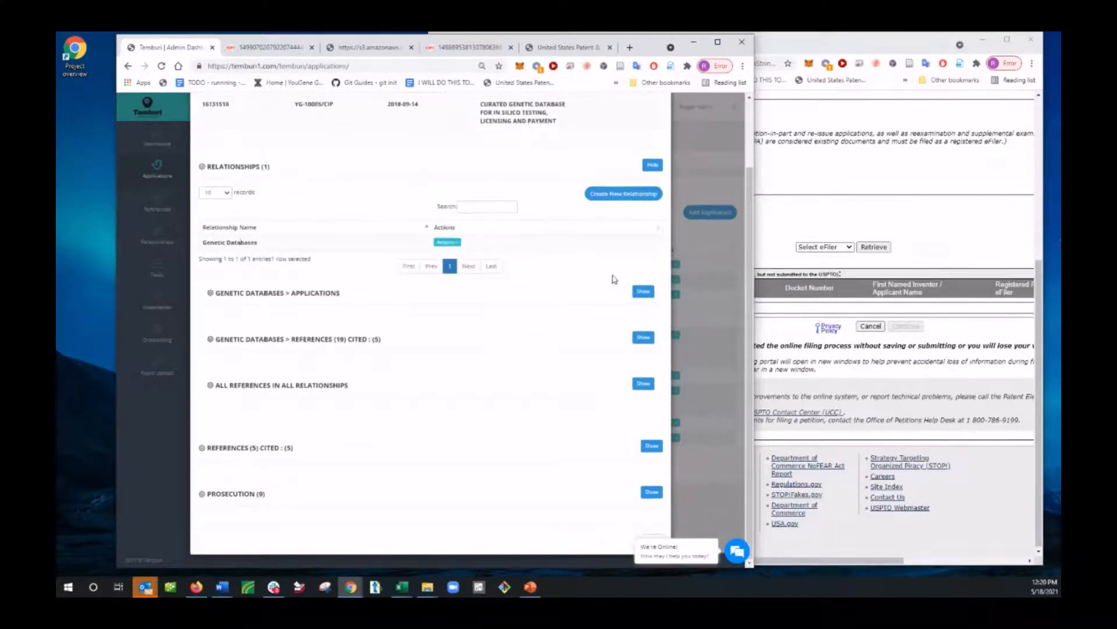
click(642, 292)
scroll(297, 243, down, 1)
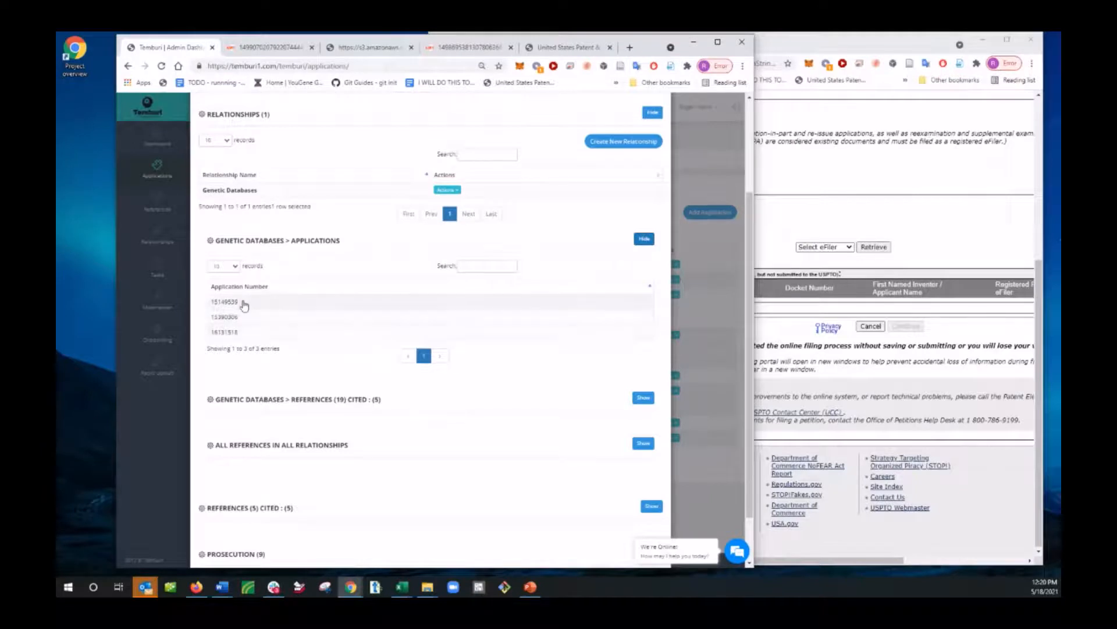
scroll(322, 351, down, 1)
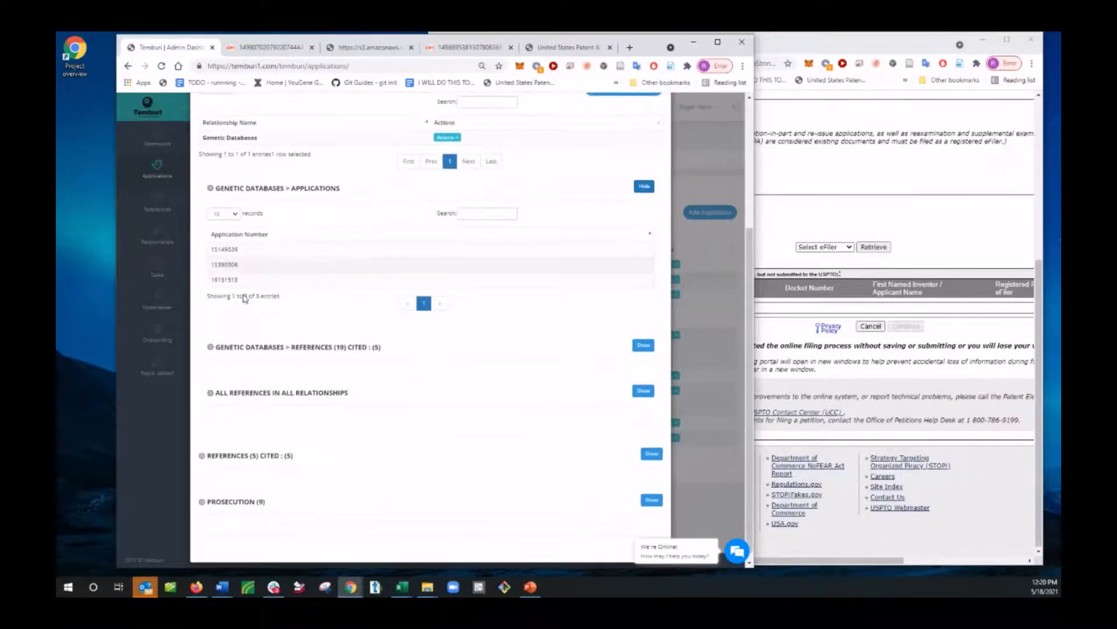
Step: Show the references of the Genetic Databases relationship and examine their citation statuses and the Materializer section below
click(643, 345)
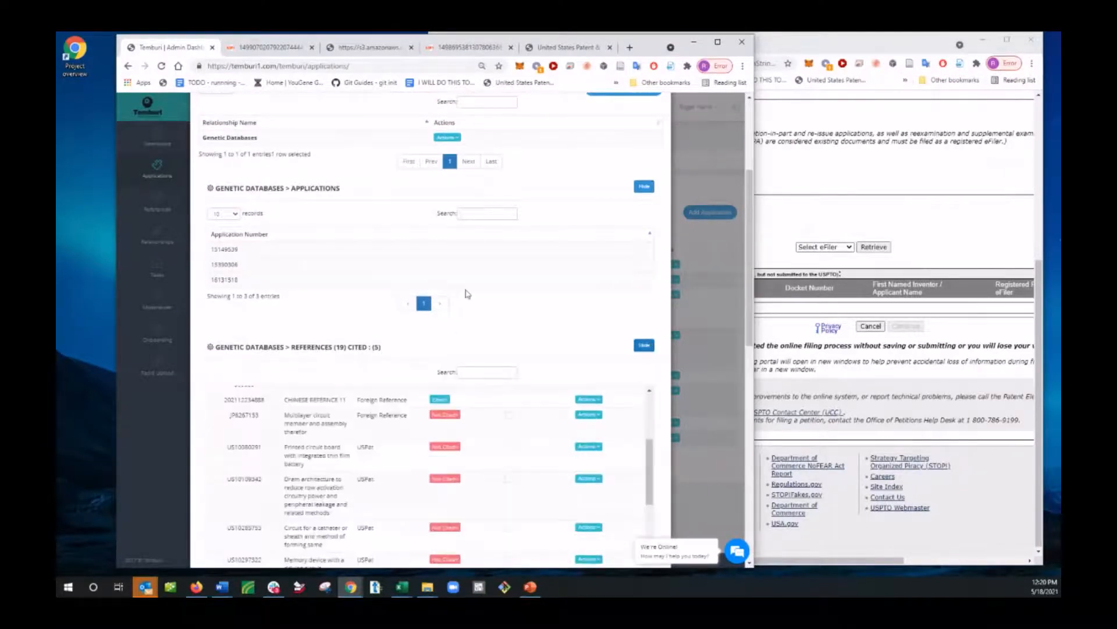
scroll(424, 465, down, 5)
scroll(407, 364, down, 4)
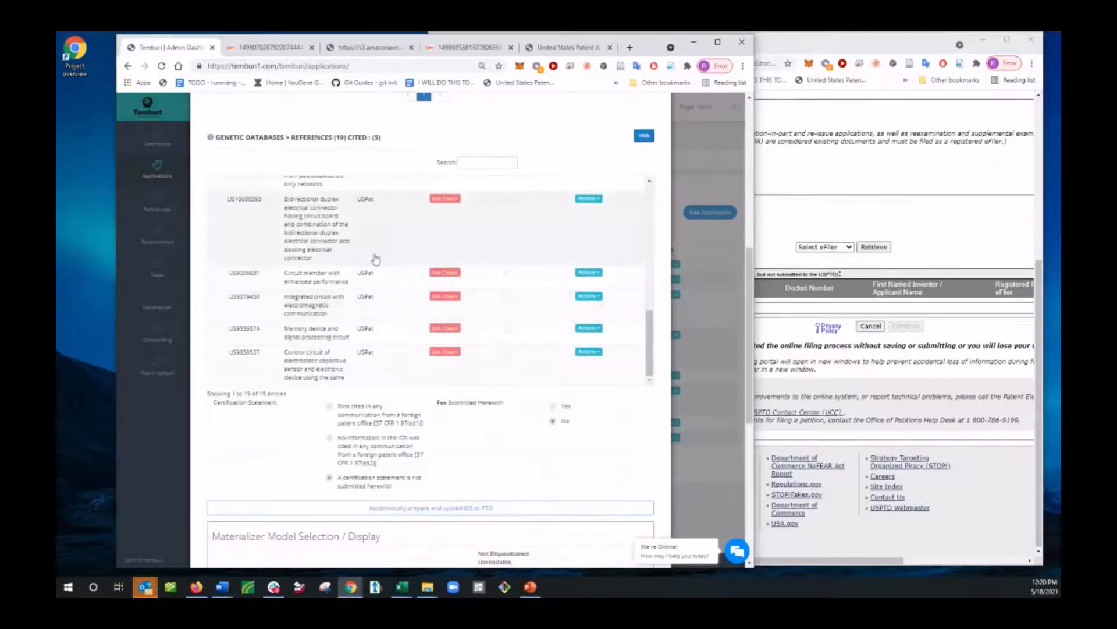
scroll(374, 257, up, 3)
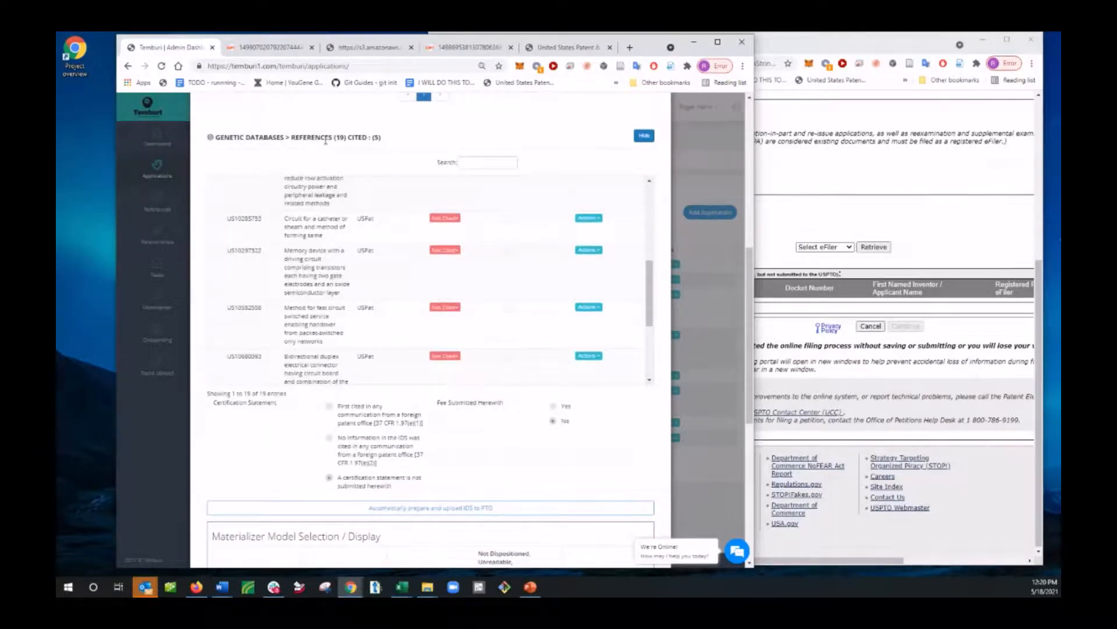
scroll(328, 342, up, 2)
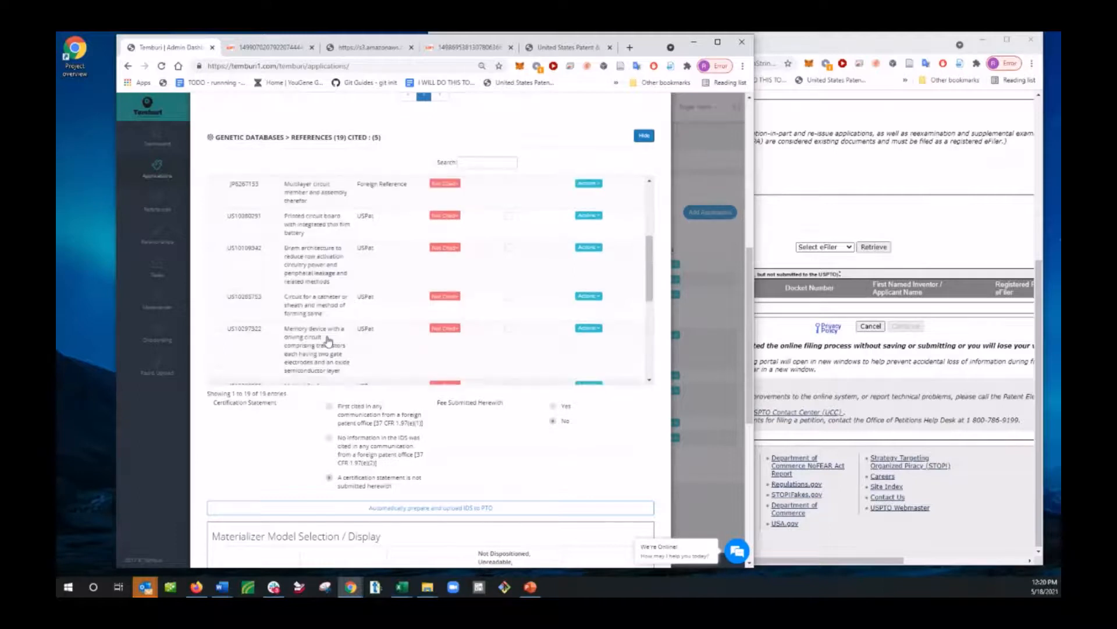
scroll(329, 342, up, 1)
drag(225, 138, 279, 138)
click(219, 136)
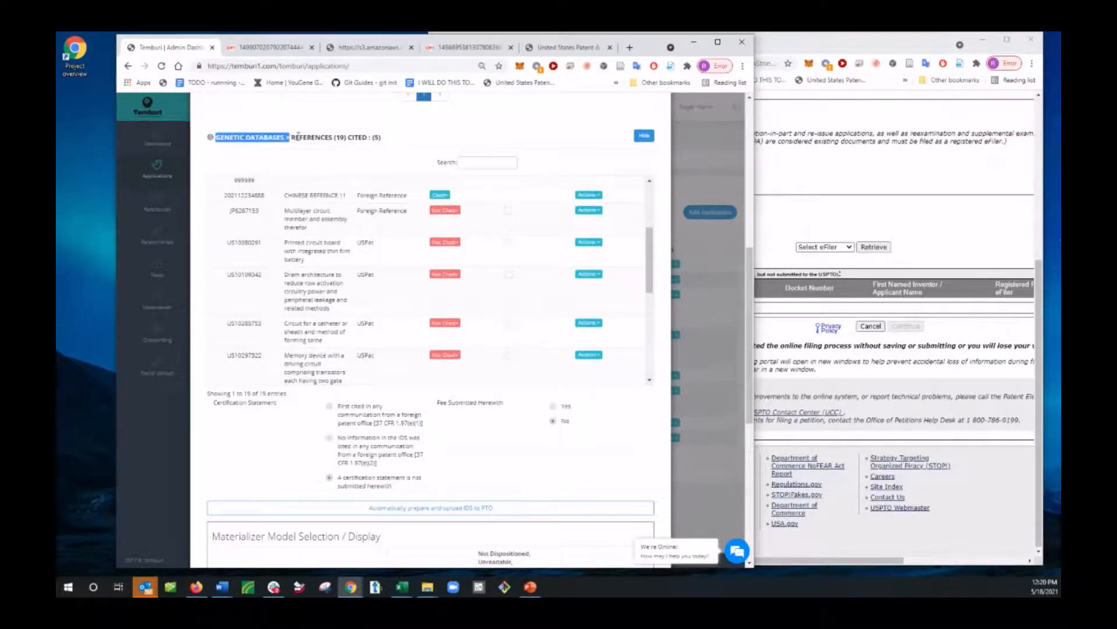
scroll(382, 202, up, 4)
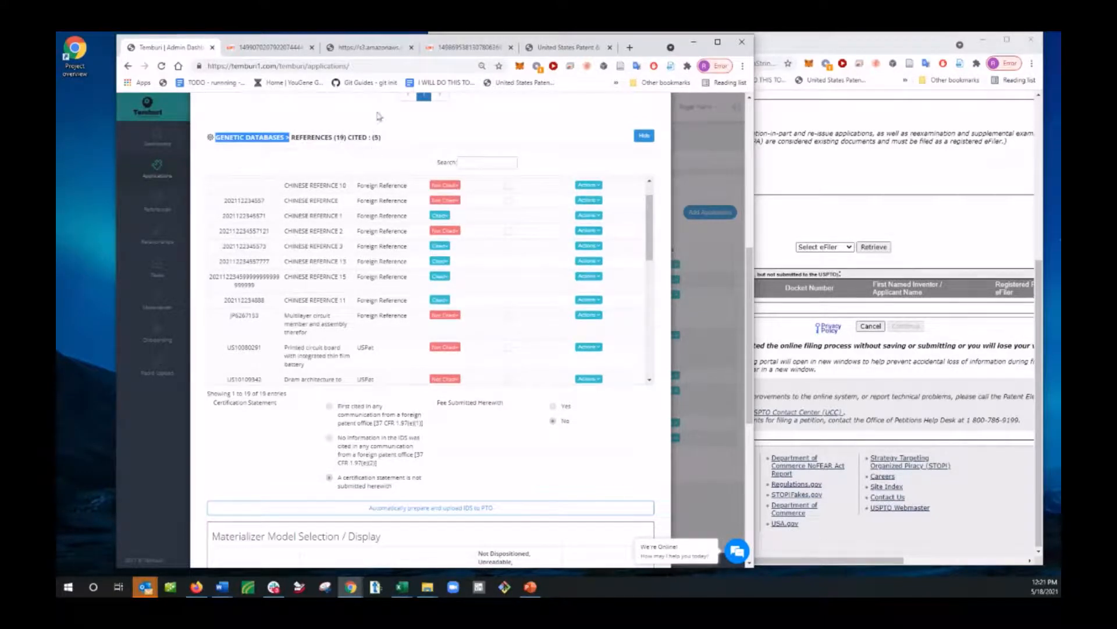
scroll(456, 344, down, 3)
scroll(524, 464, down, 6)
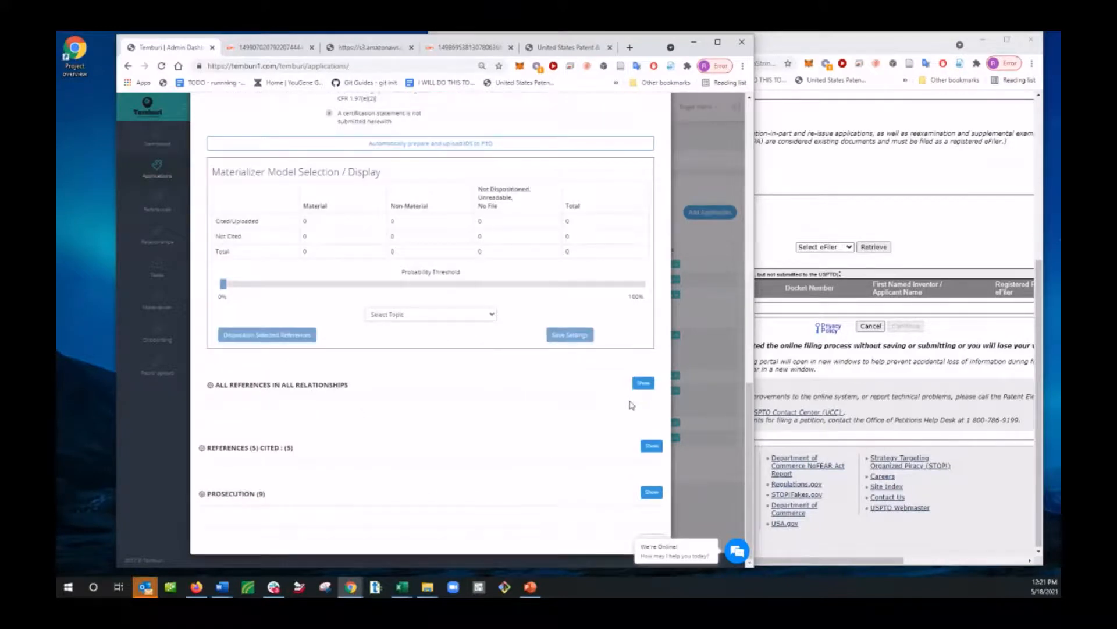
Step: Show all references in all relationships and compare them with the Genetic Databases applications and references
click(643, 383)
scroll(288, 398, down, 2)
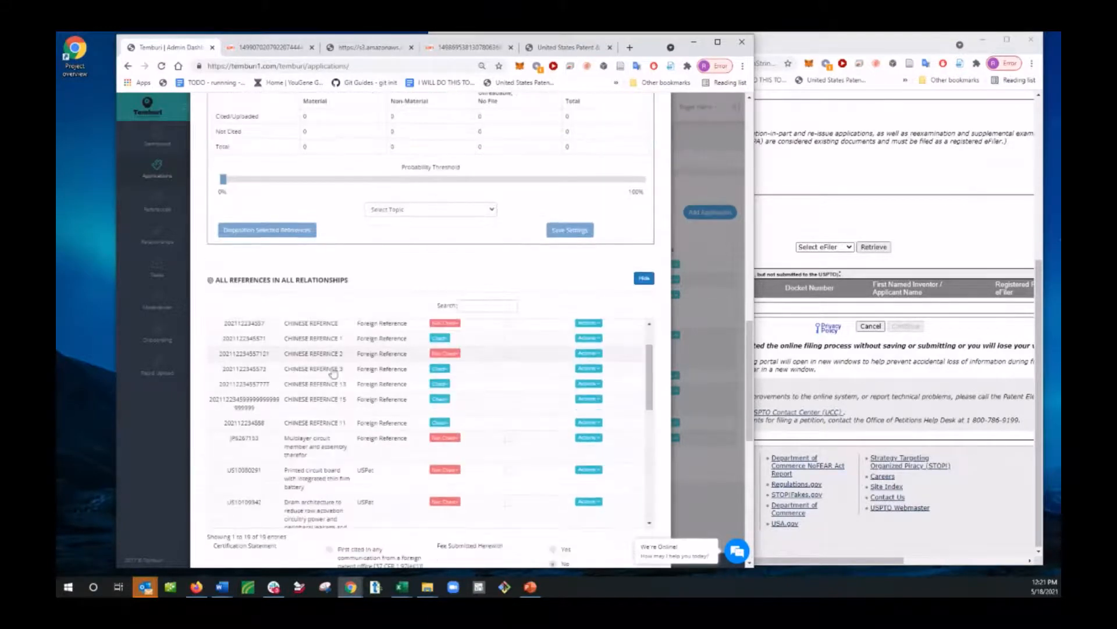
scroll(326, 407, down, 5)
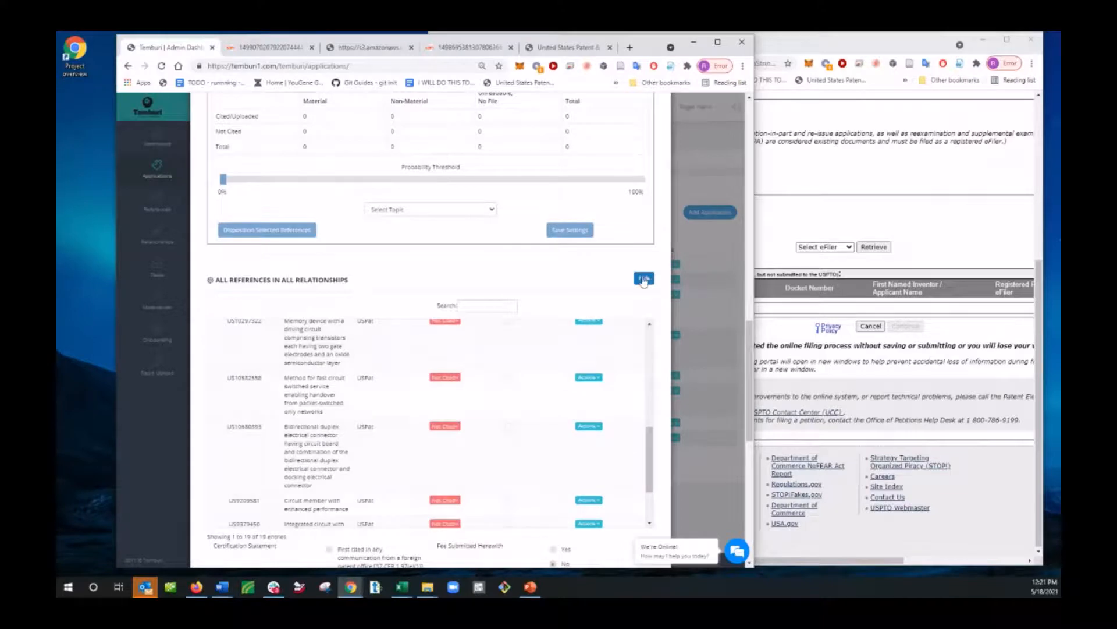
scroll(519, 372, up, 5)
scroll(469, 419, up, 10)
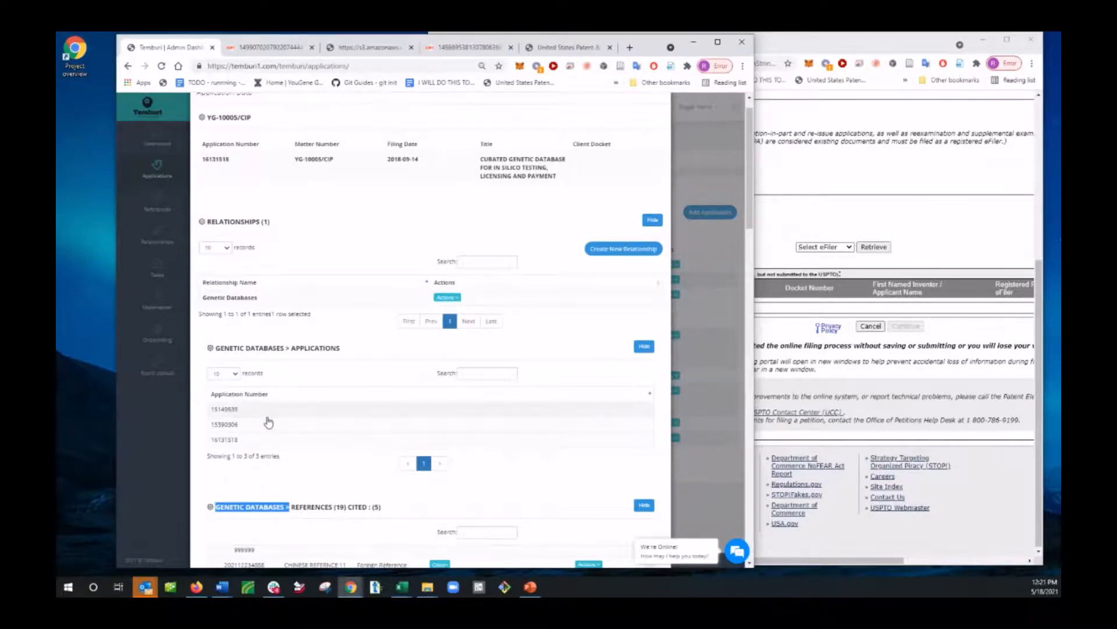
scroll(351, 479, down, 15)
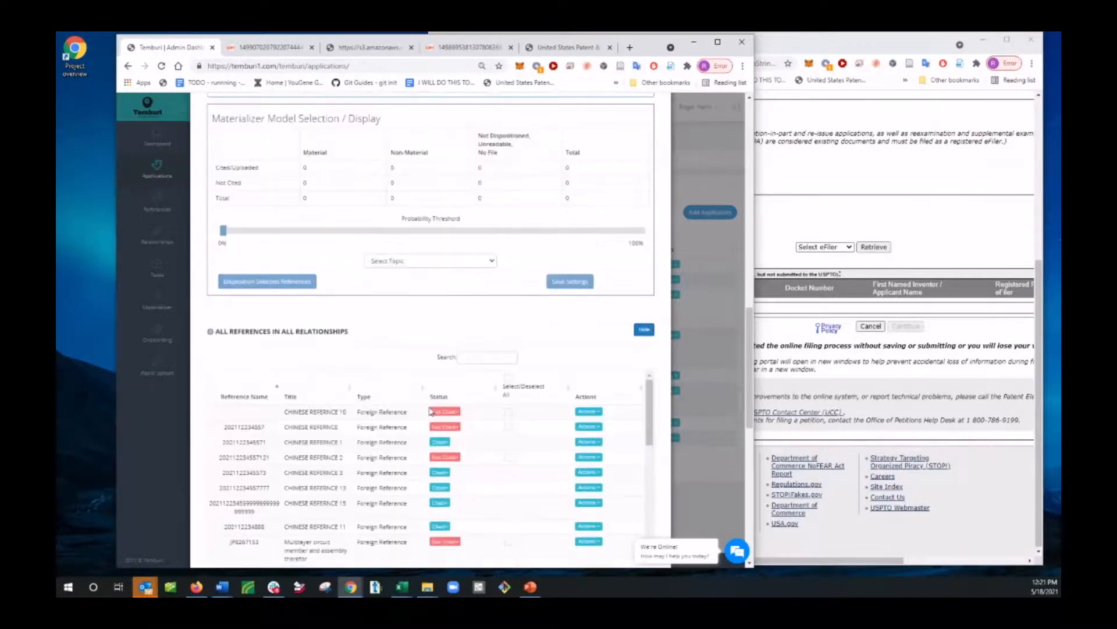
scroll(431, 411, down, 2)
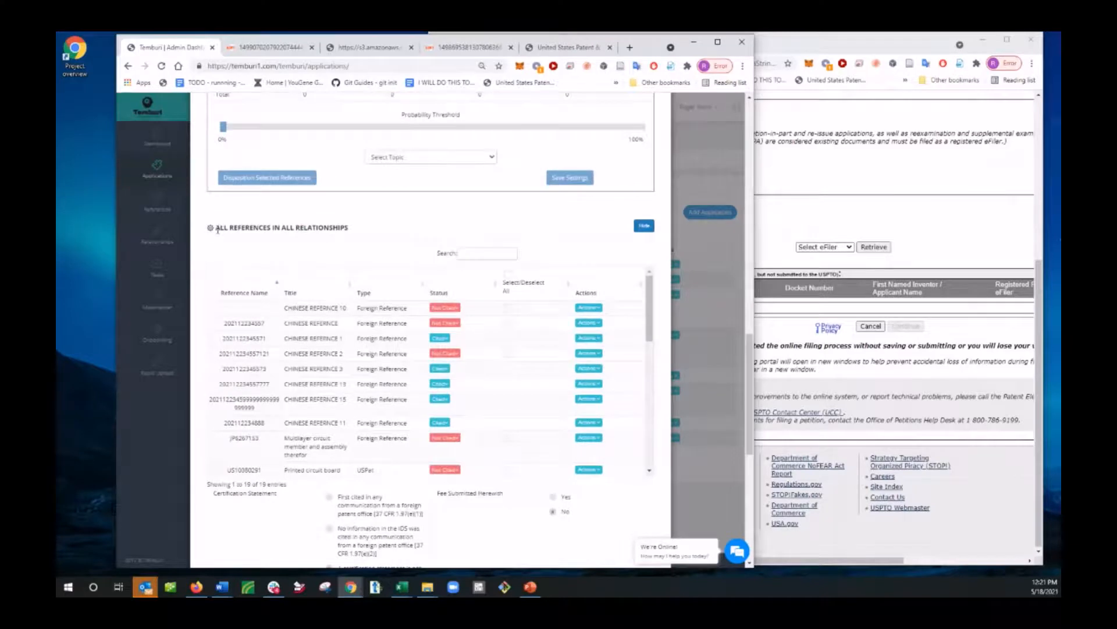
drag(217, 229, 376, 229)
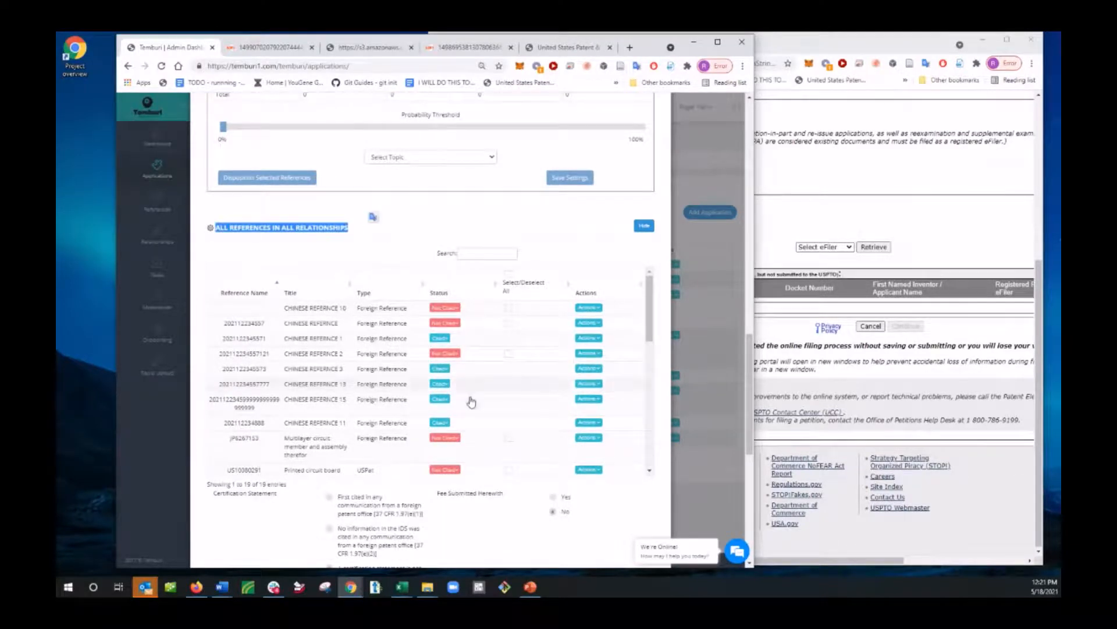
Step: Show the references attached directly to the YG-10005/CIP application and examine their citation status
scroll(472, 402, down, 10)
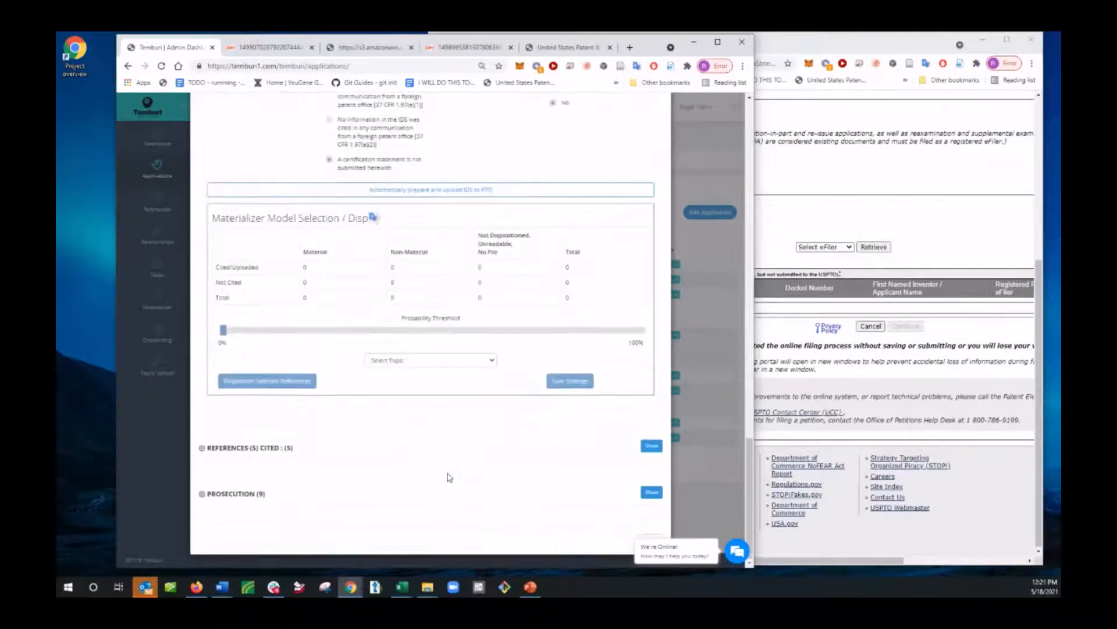
scroll(497, 484, up, 8)
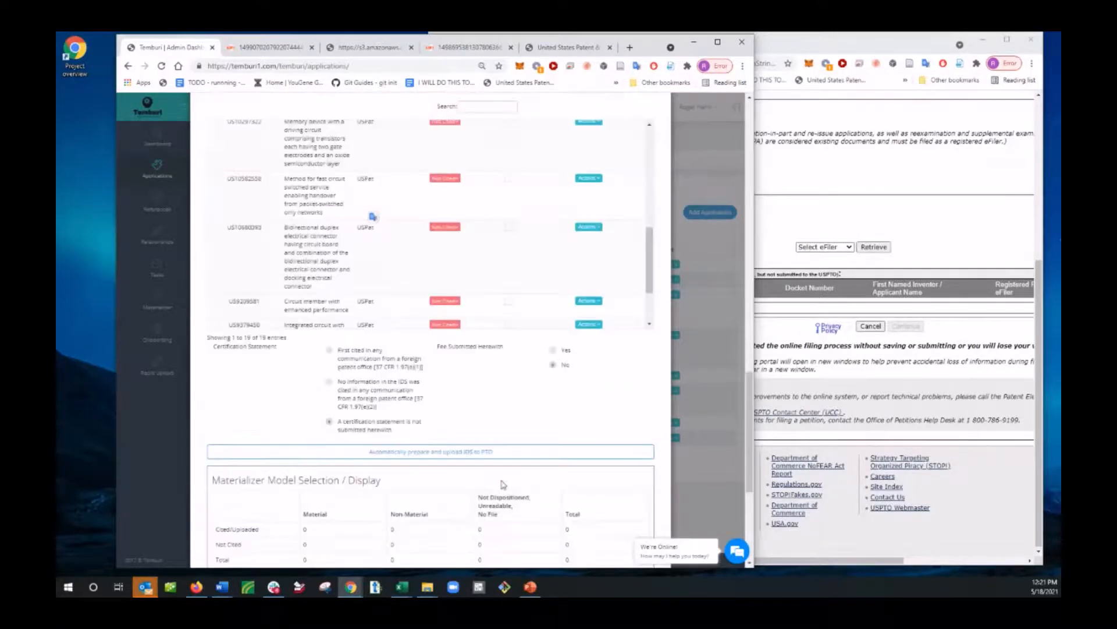
scroll(497, 458, down, 8)
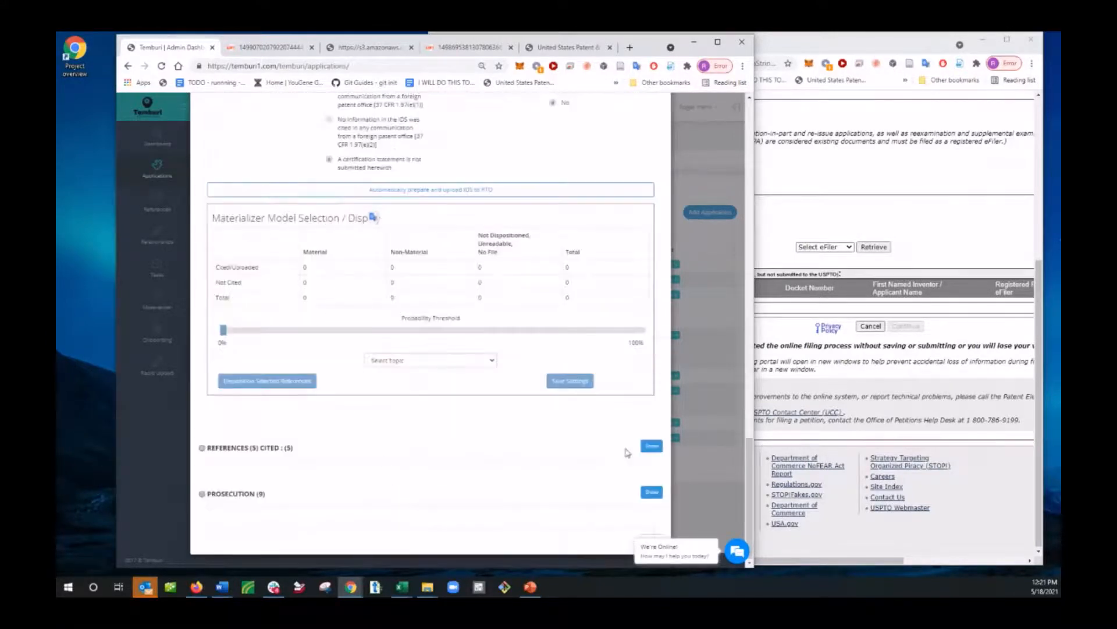
click(646, 450)
scroll(494, 495, down, 6)
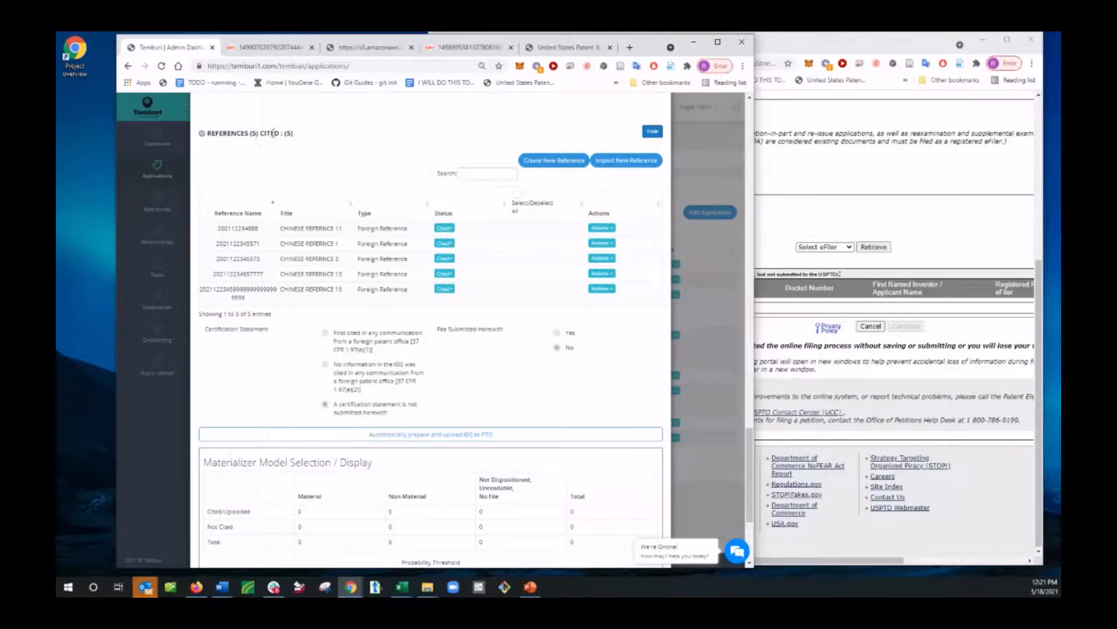
Step: Select all selectable references in the Genetic Databases relationship's reference list
scroll(394, 302, up, 14)
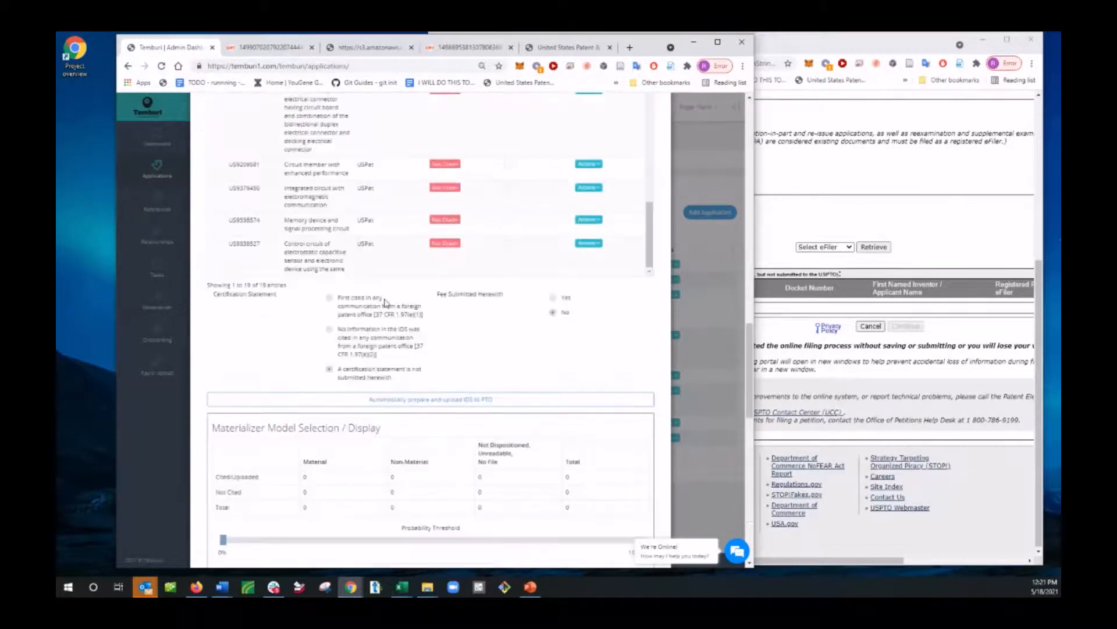
scroll(363, 304, up, 4)
scroll(361, 309, up, 12)
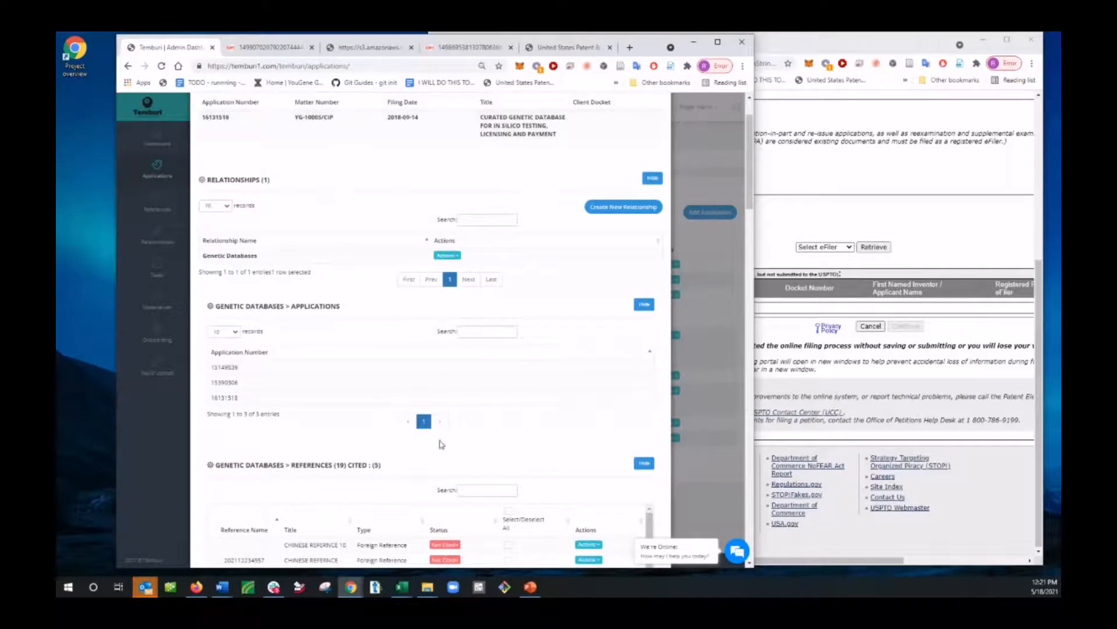
scroll(427, 455, down, 4)
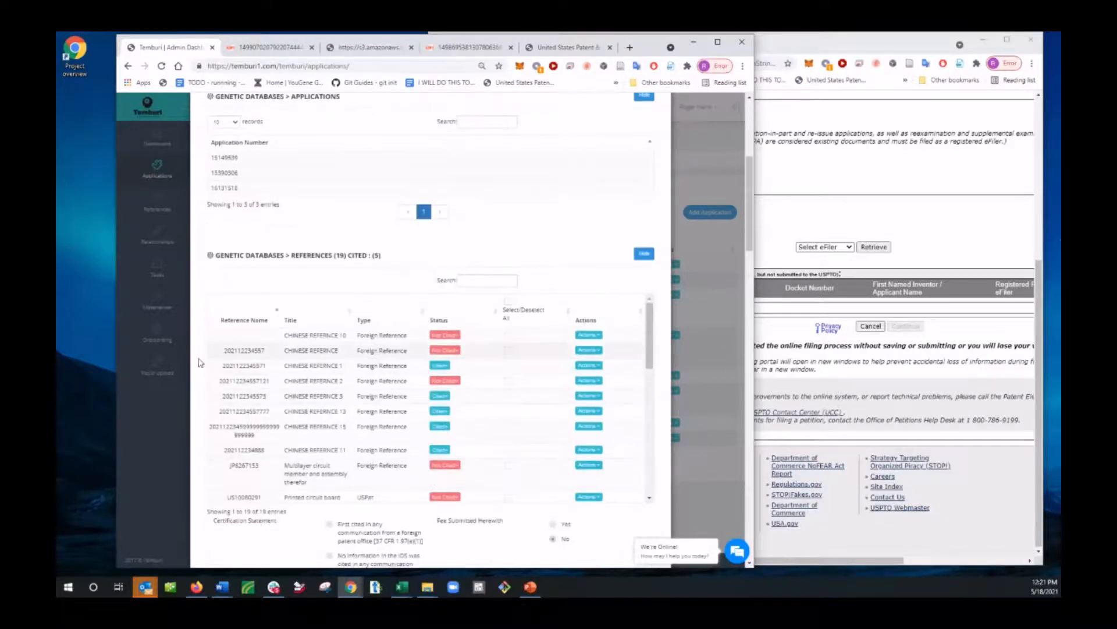
click(509, 304)
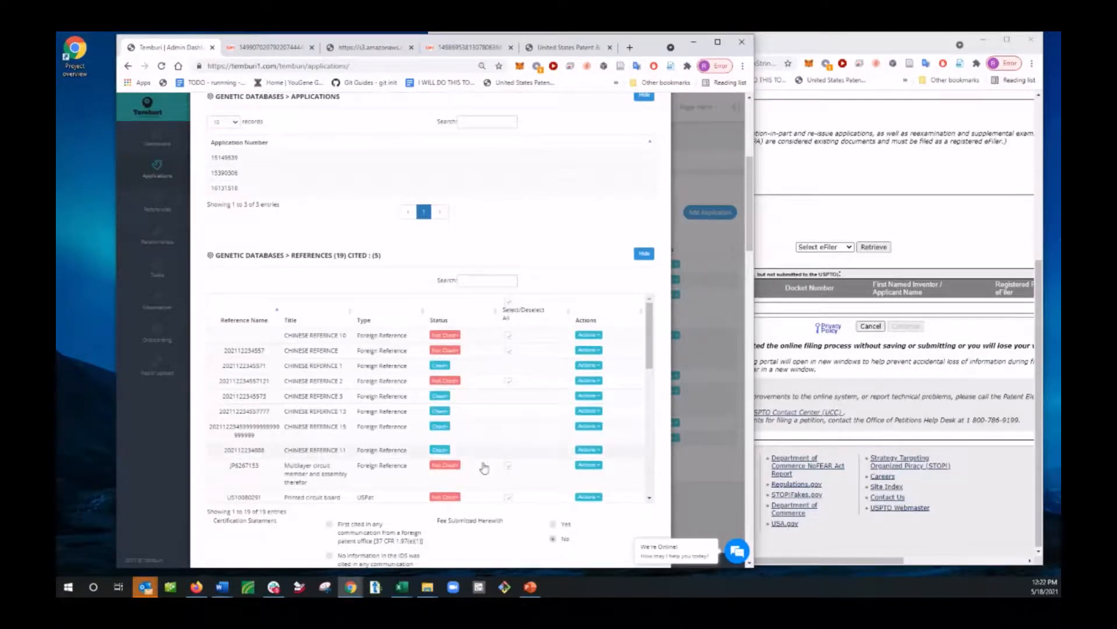
Step: Set the certification statement to not submitted herewith and automatically prepare and upload the IDS with the selected references to the PTO
scroll(494, 367, down, 10)
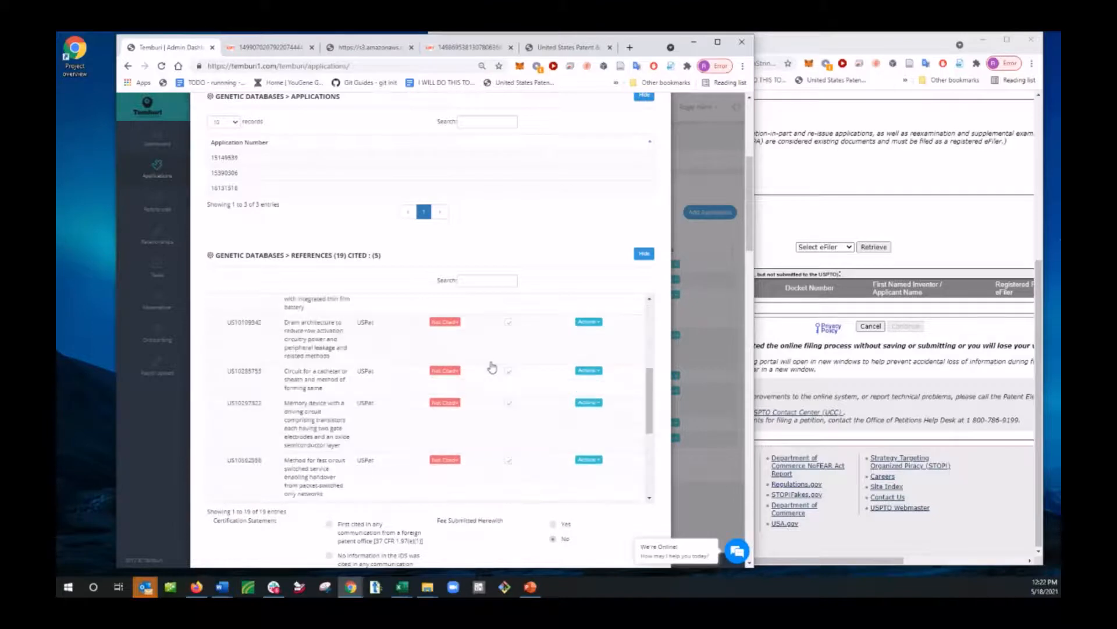
scroll(522, 420, up, 5)
scroll(552, 397, up, 5)
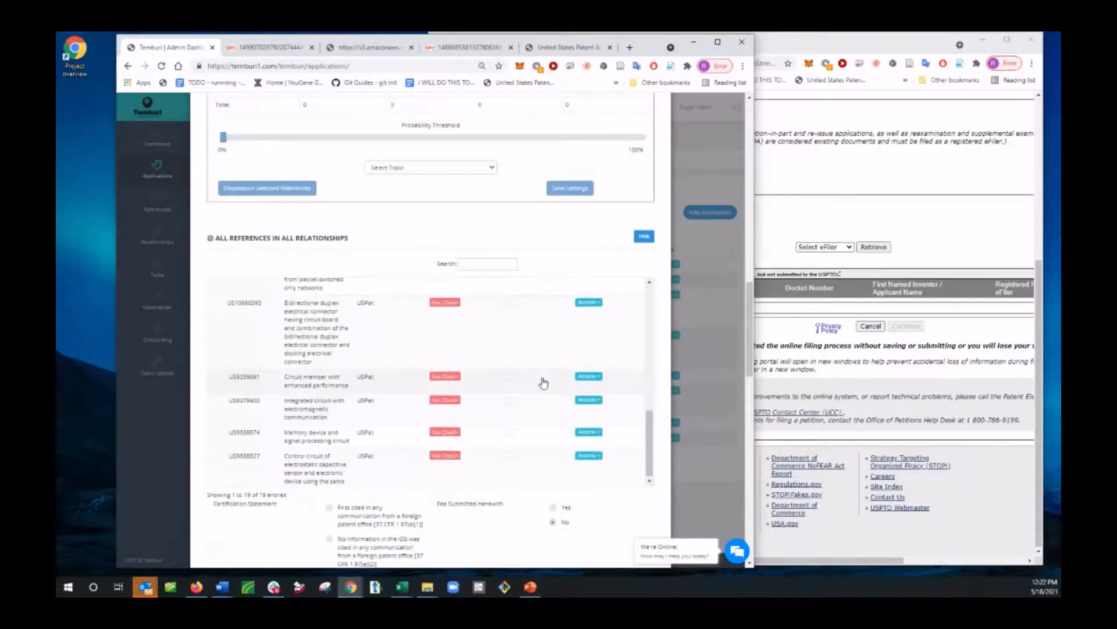
scroll(559, 402, up, 5)
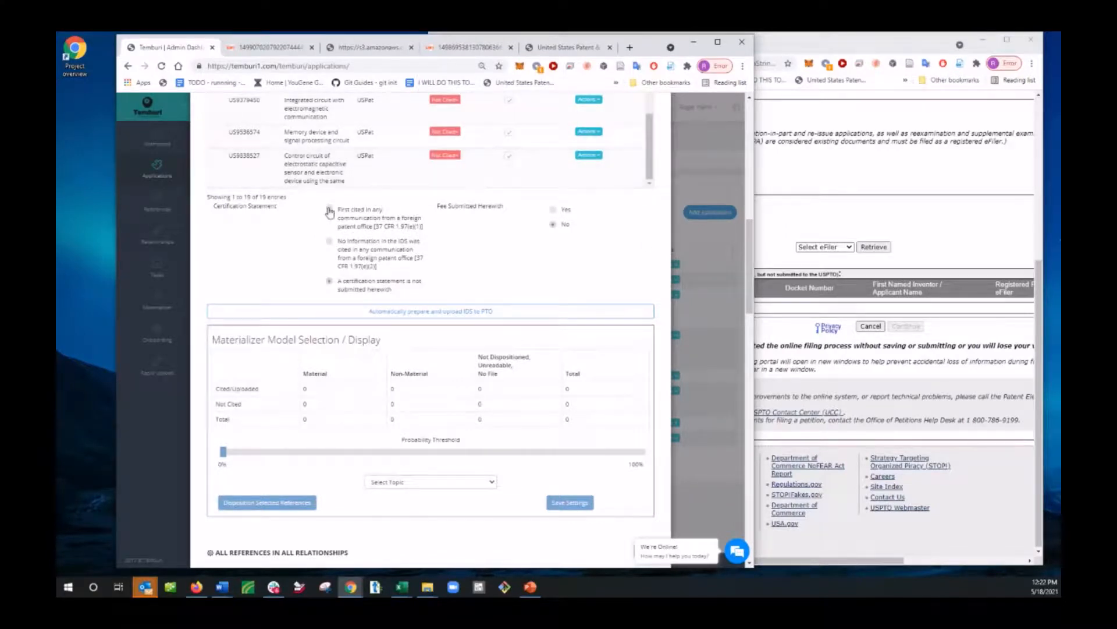
click(329, 241)
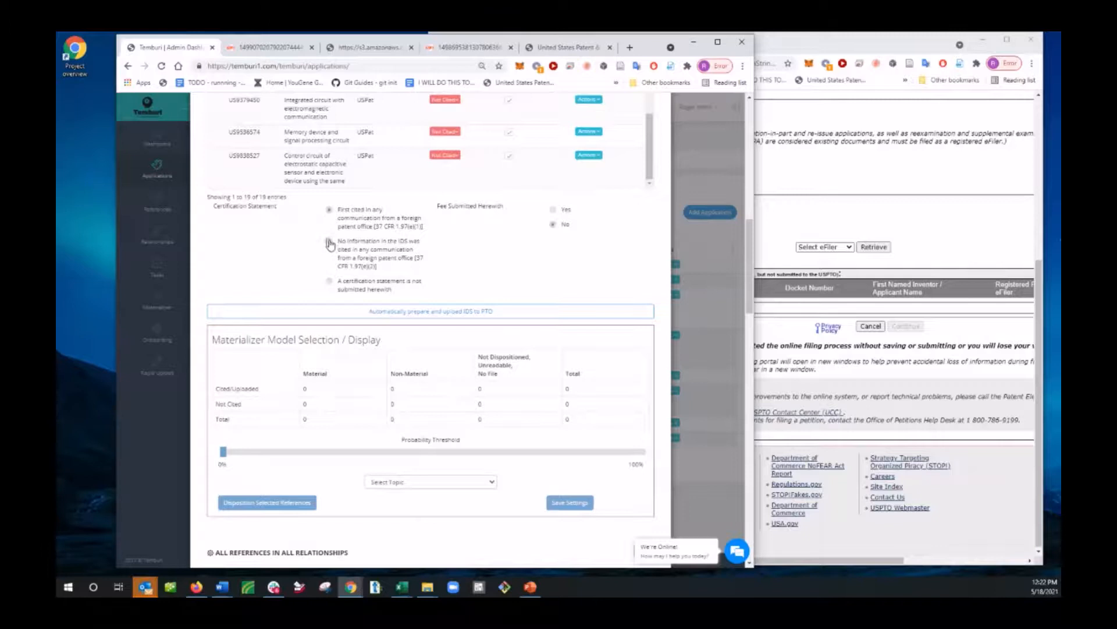
click(329, 282)
click(450, 311)
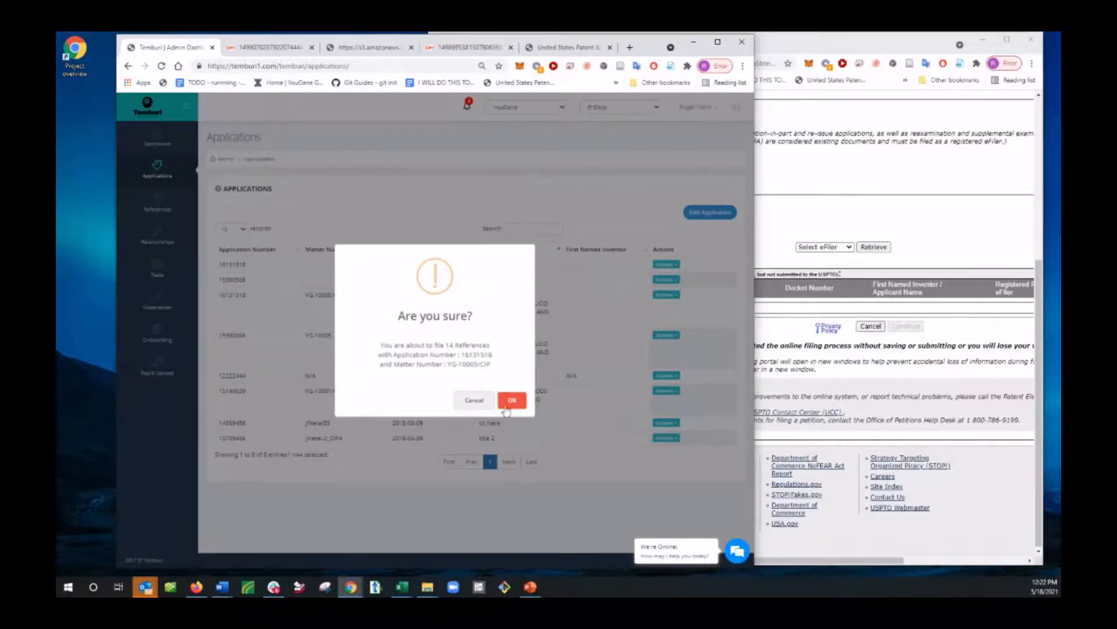
click(512, 399)
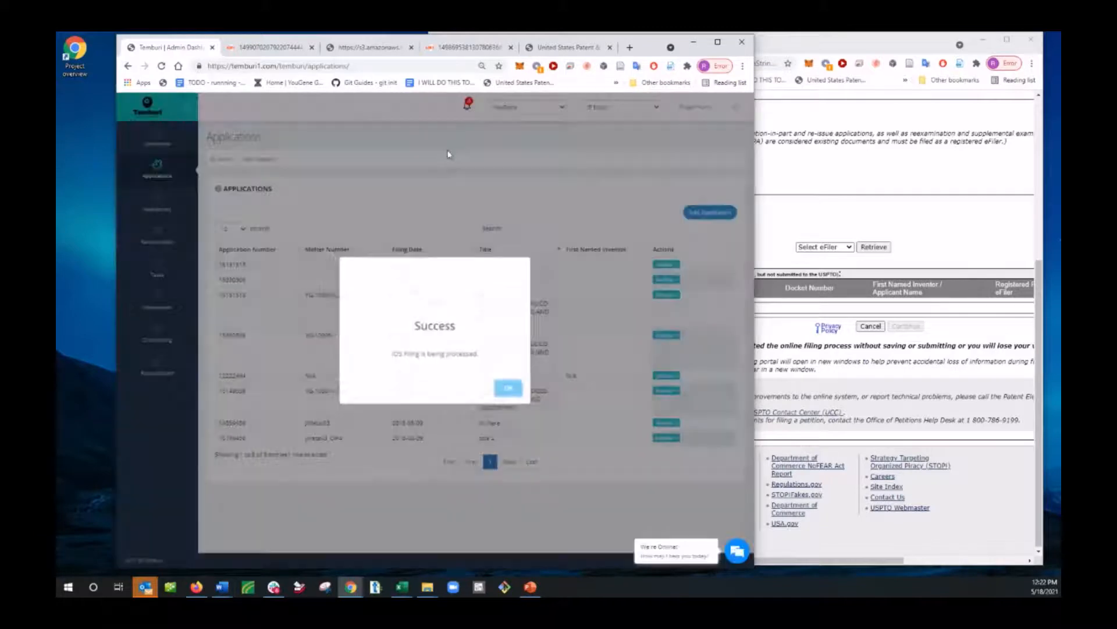
click(512, 392)
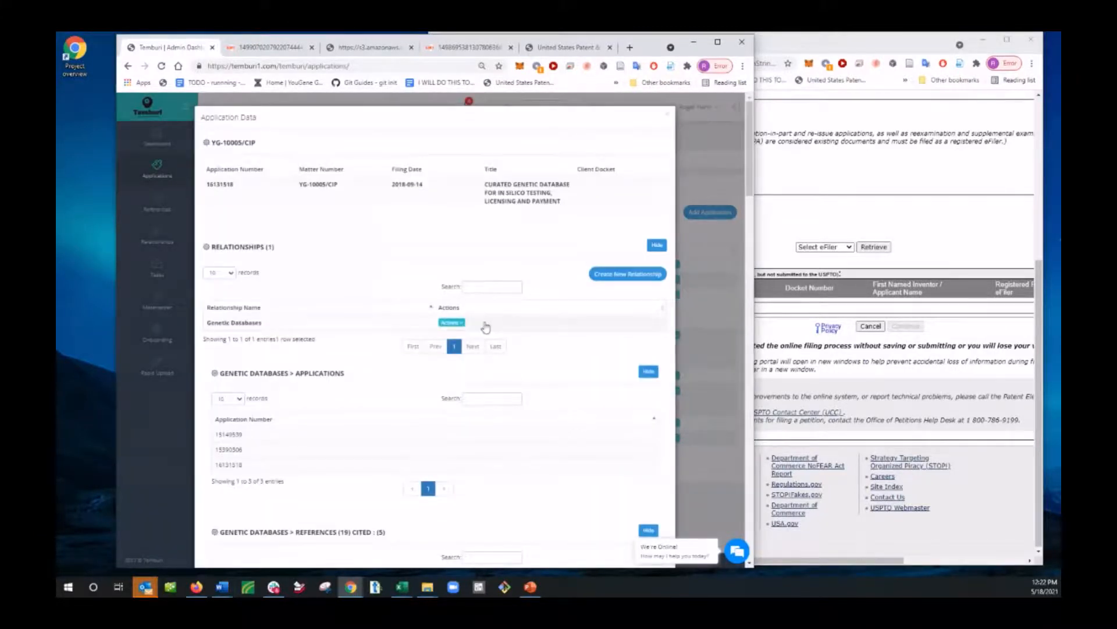
Step: Check the Genetic Databases references in the application data and reload the Applications page
scroll(526, 382, down, 5)
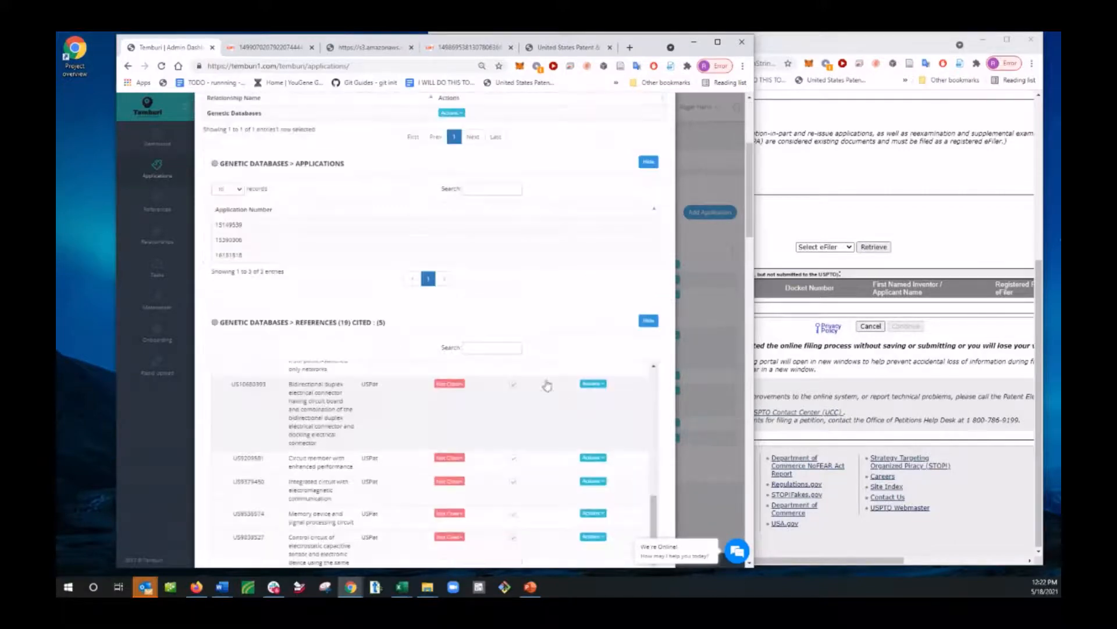
scroll(441, 323, down, 3)
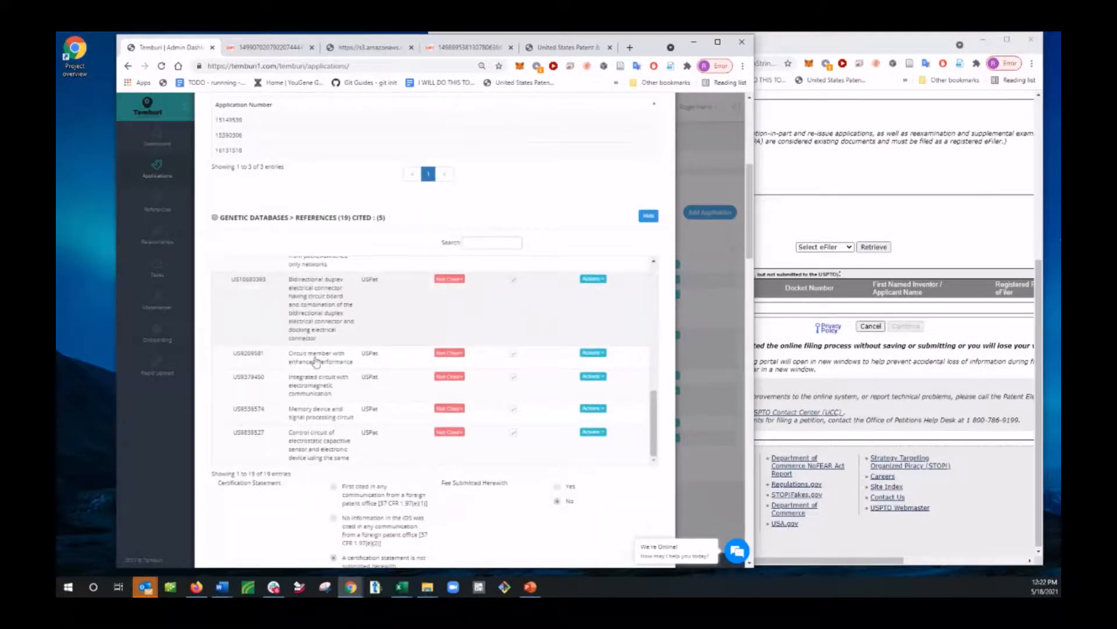
click(161, 66)
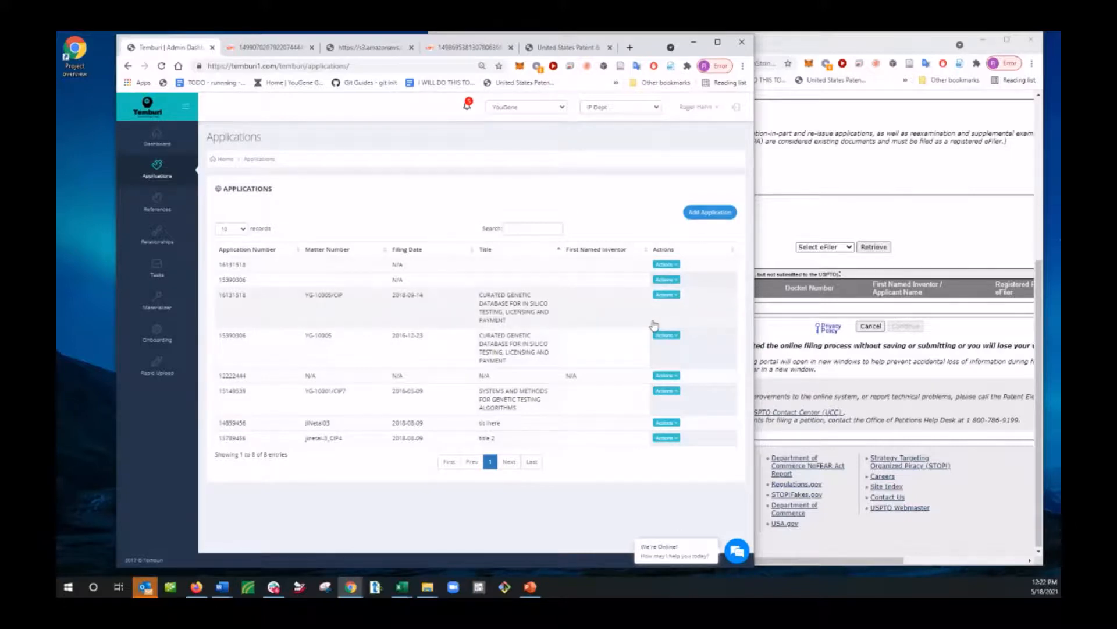
Step: Switch to the EFS-Web window and retrieve My Saved Packages to look for the uploaded IDS package
click(843, 388)
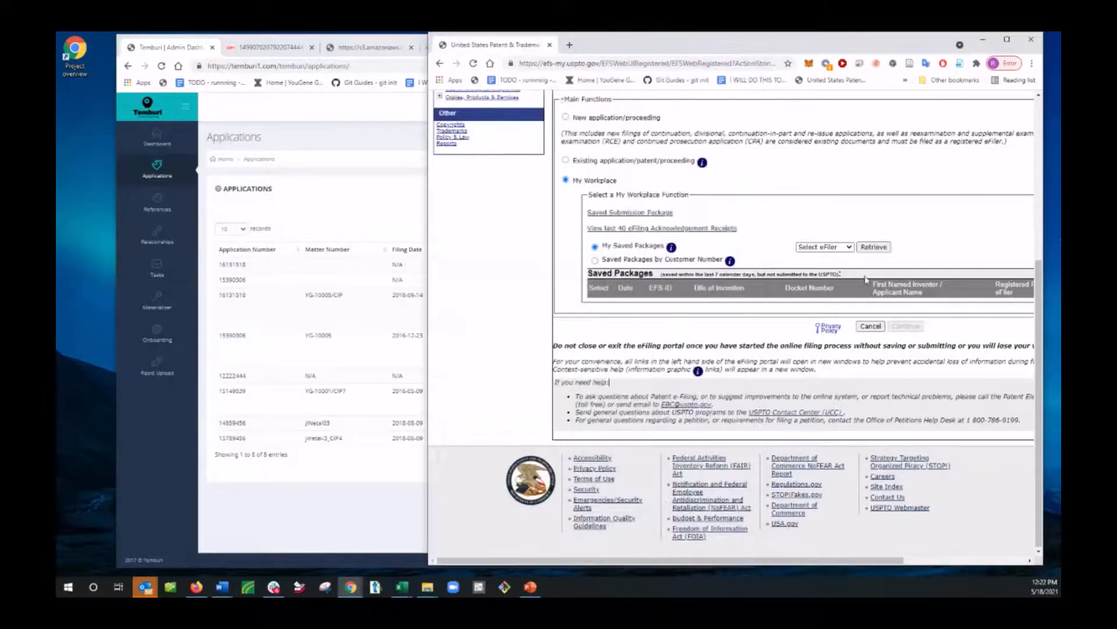
click(872, 247)
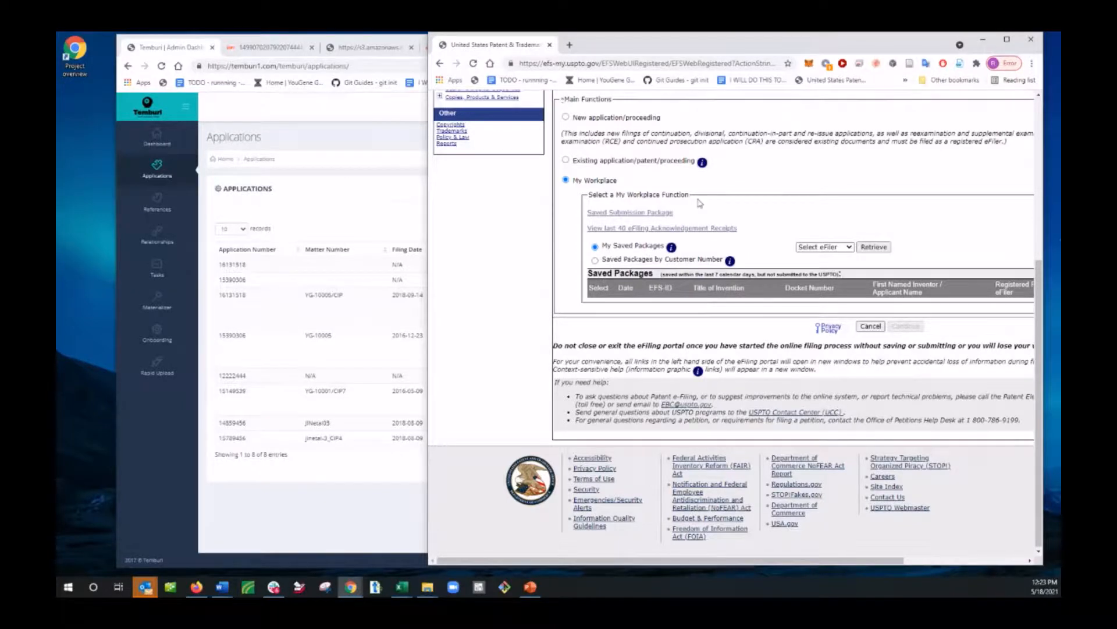
click(874, 247)
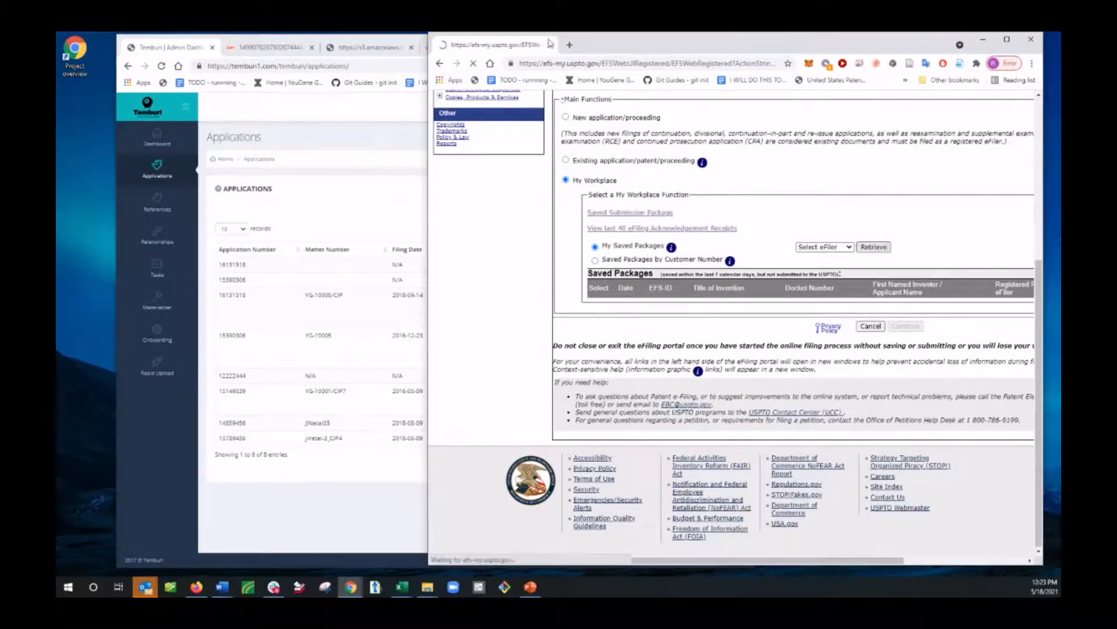
scroll(747, 456, down, 4)
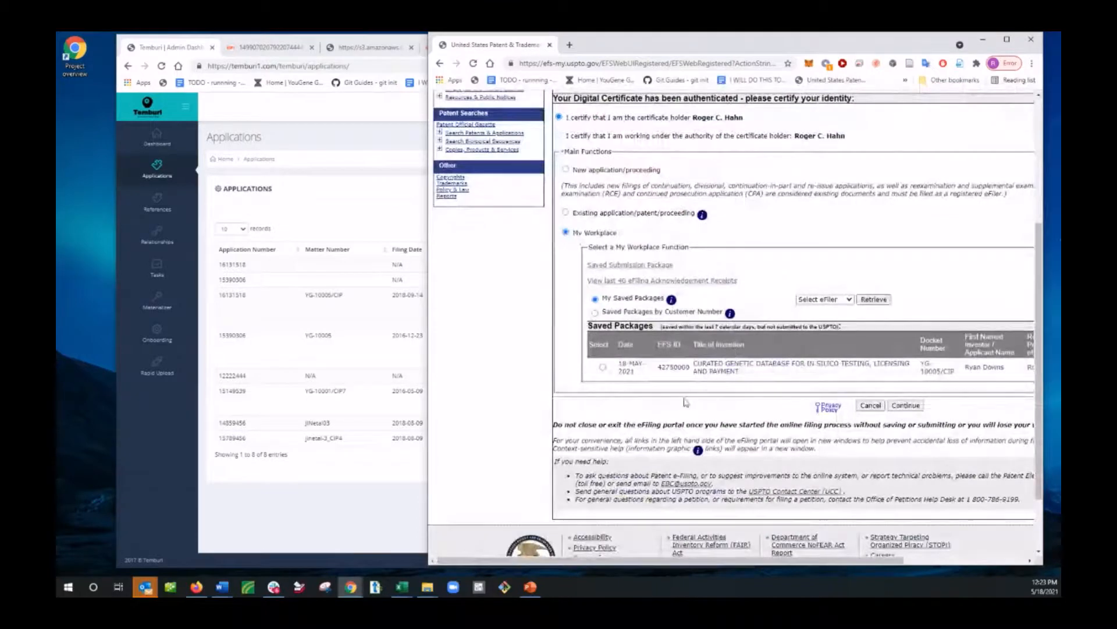
Step: Reposition and widen the EFS-Web window to fit the full Saved Packages table
drag(826, 44, 798, 44)
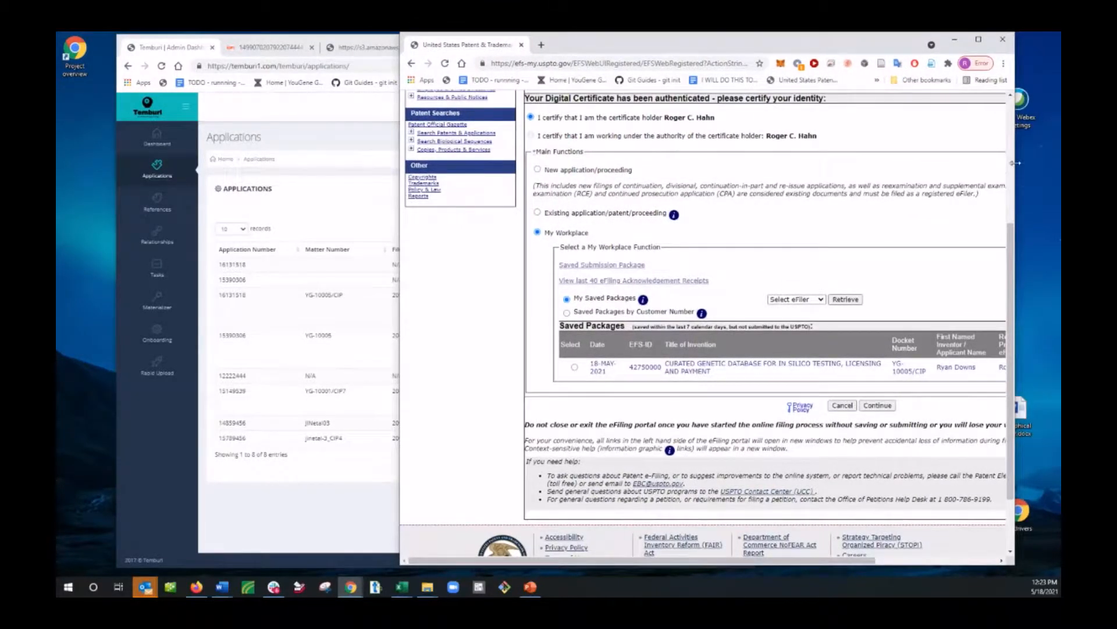
drag(1015, 163, 1059, 163)
drag(841, 49, 771, 54)
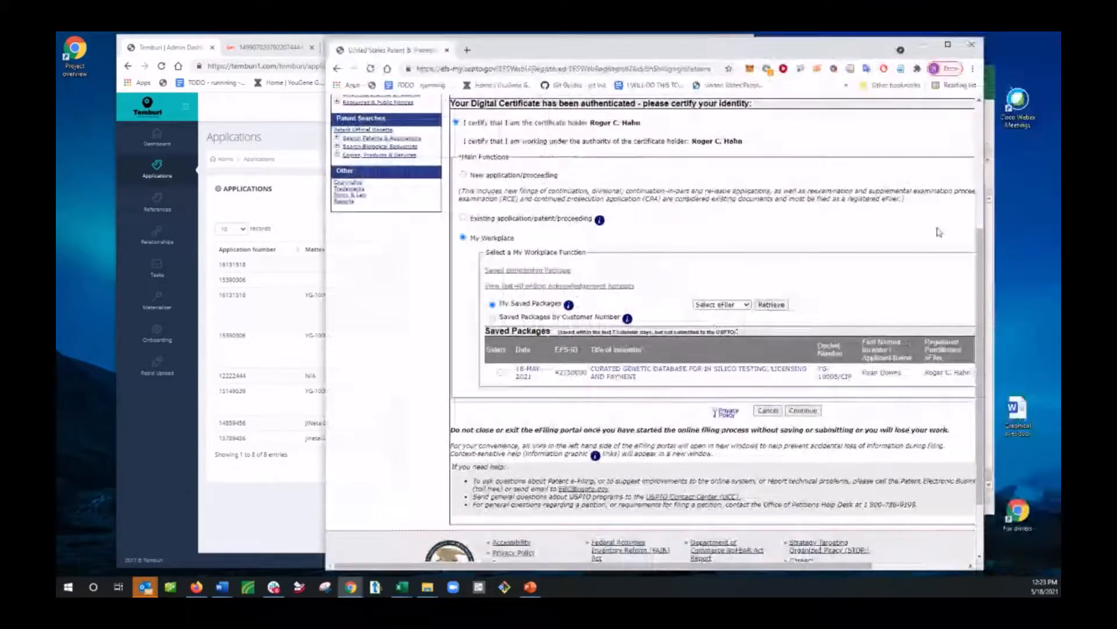
drag(989, 186, 1051, 198)
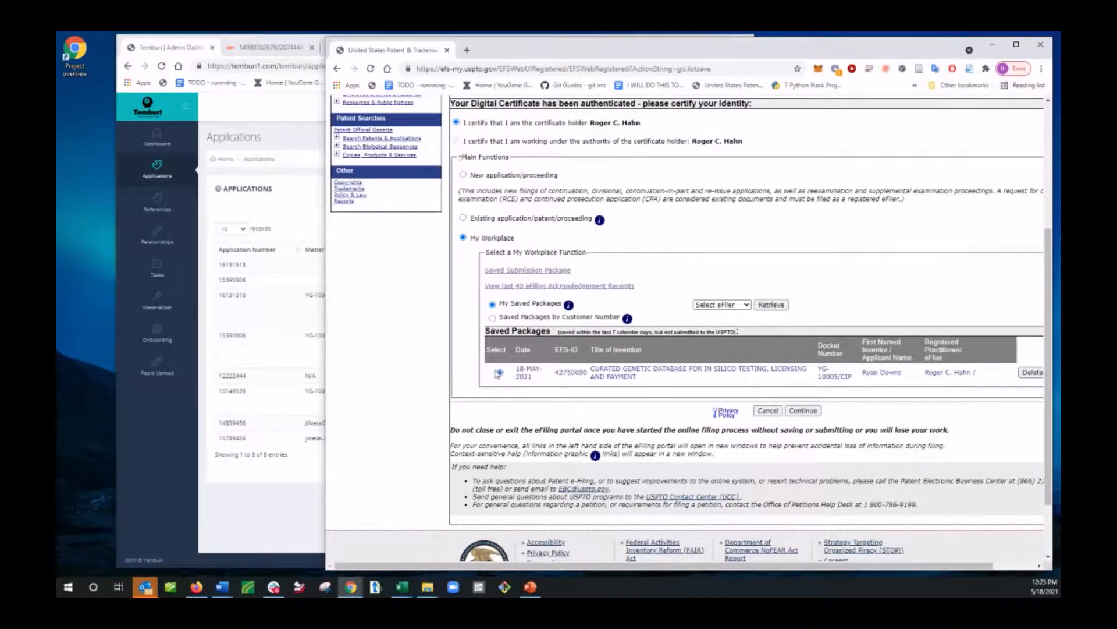
Step: Open the saved package for docket YG-10005/CIP and examine its files to be submitted
click(803, 410)
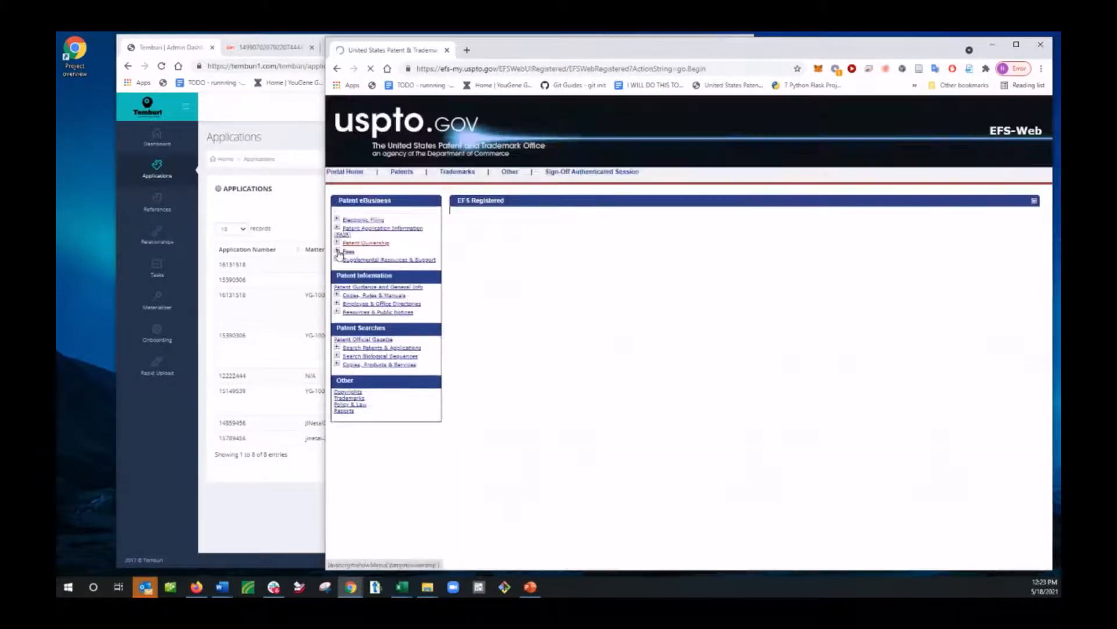
scroll(526, 272, down, 3)
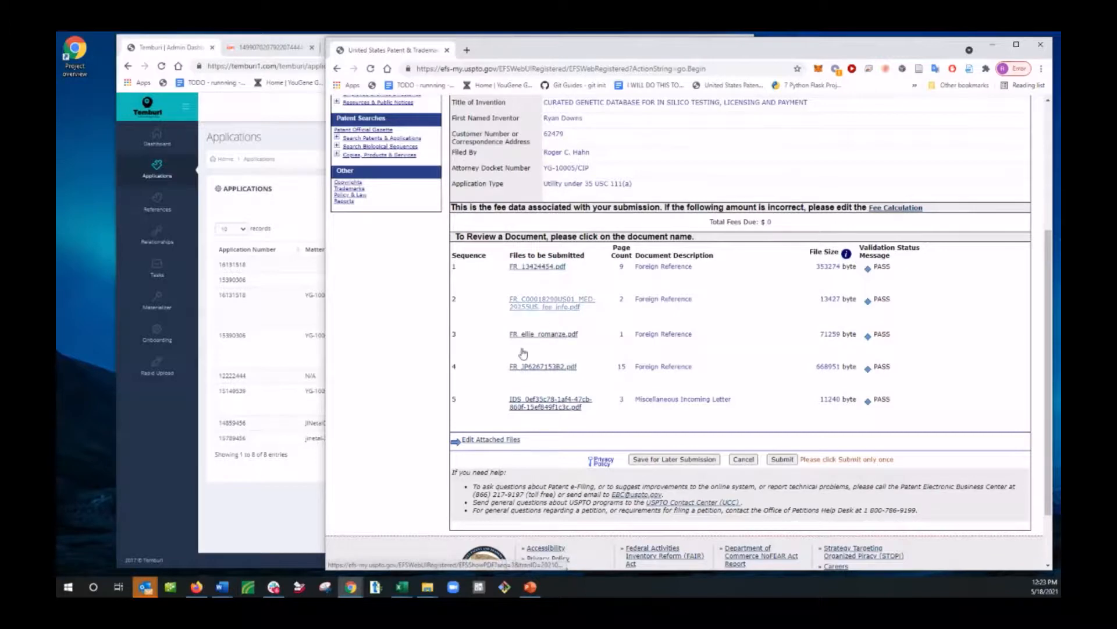
scroll(576, 207, down, 2)
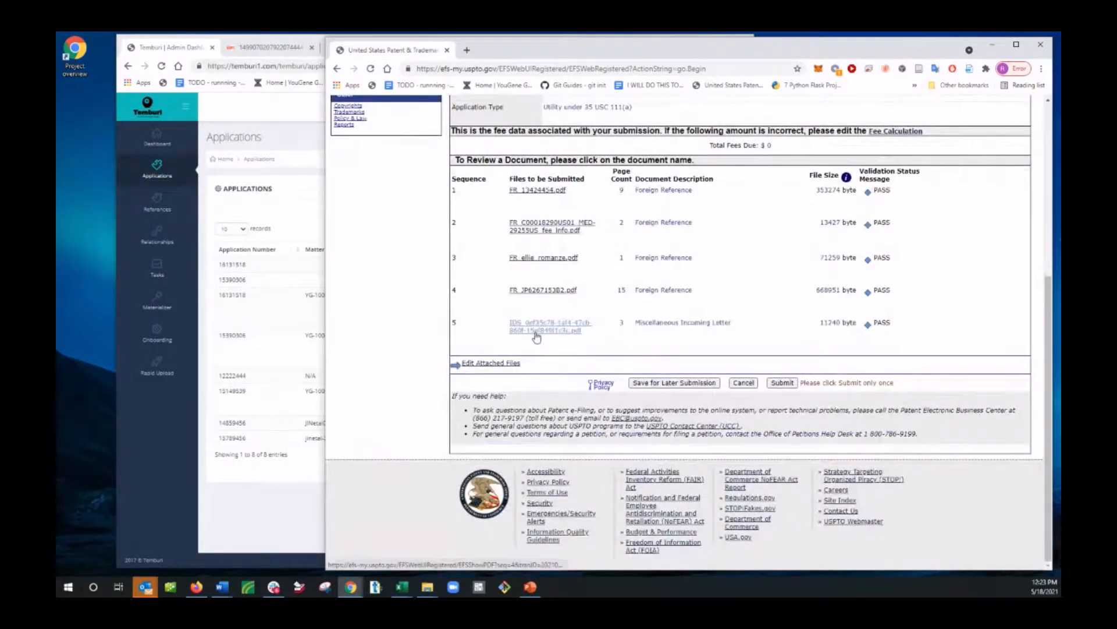
Step: Open the package's IDS PDF and examine its U.S. patents, foreign patent documents, certification statement and signature page
click(536, 337)
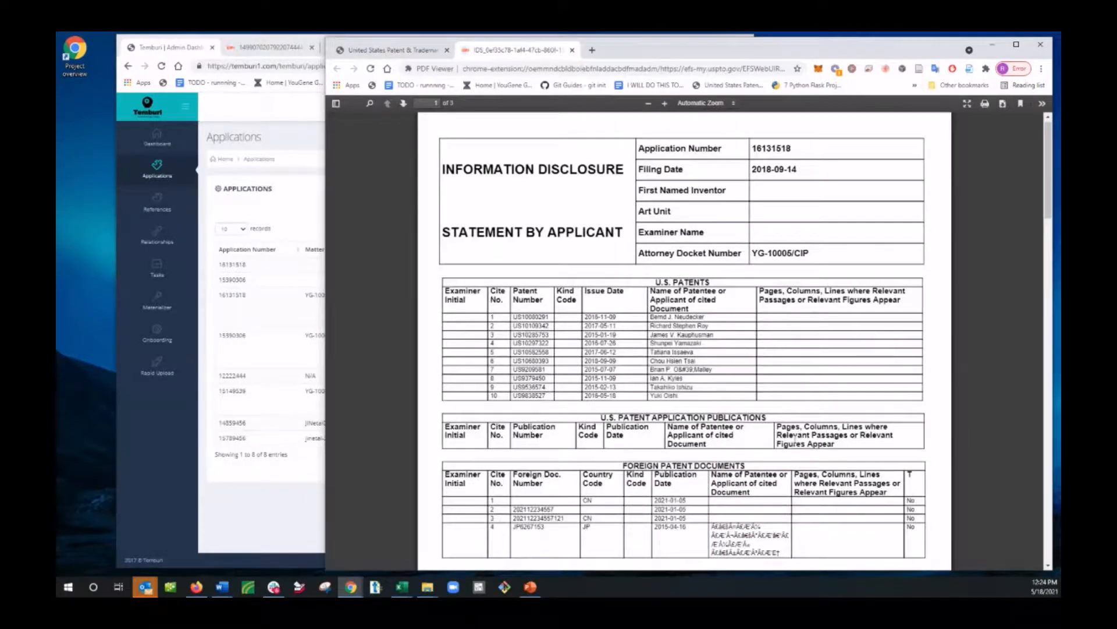
scroll(795, 435, down, 3)
scroll(679, 248, up, 3)
scroll(526, 394, down, 3)
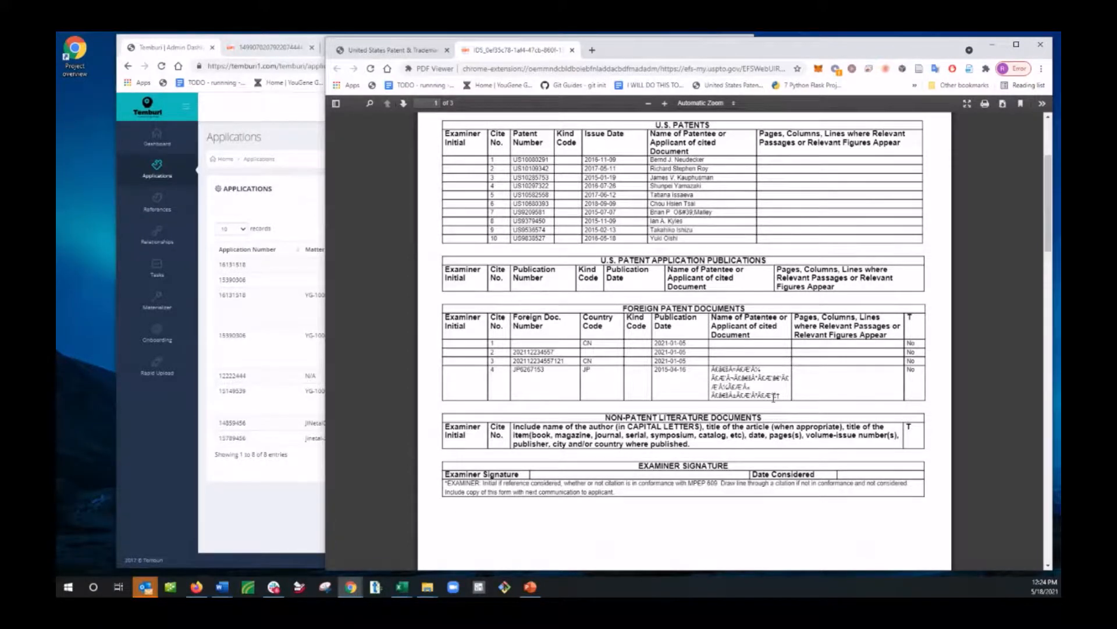
scroll(773, 397, up, 1)
scroll(733, 394, down, 15)
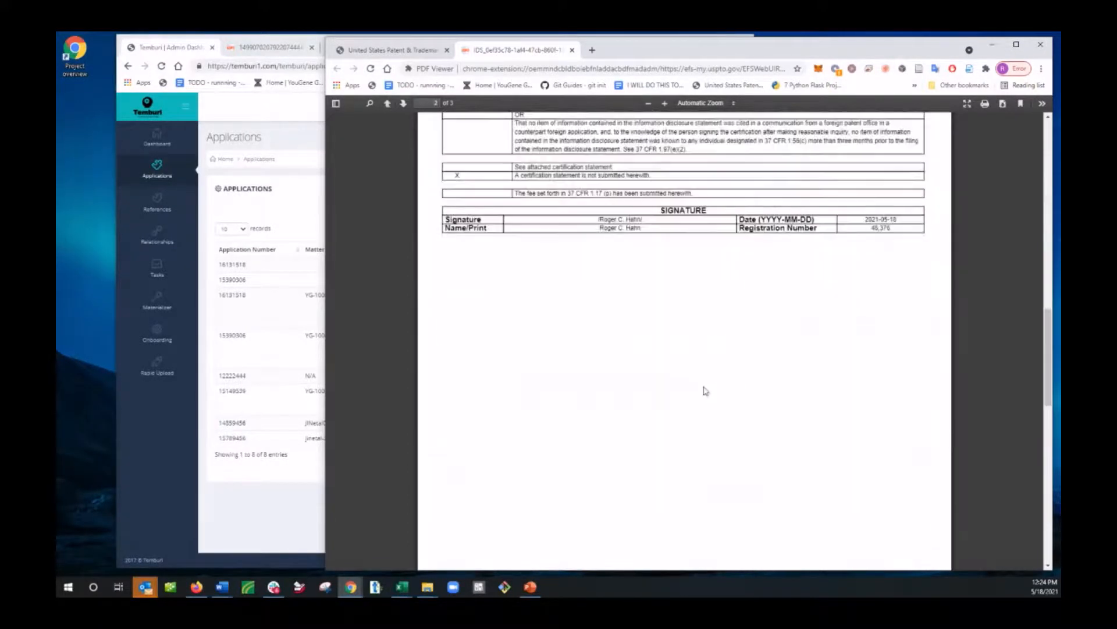
scroll(668, 256, up, 4)
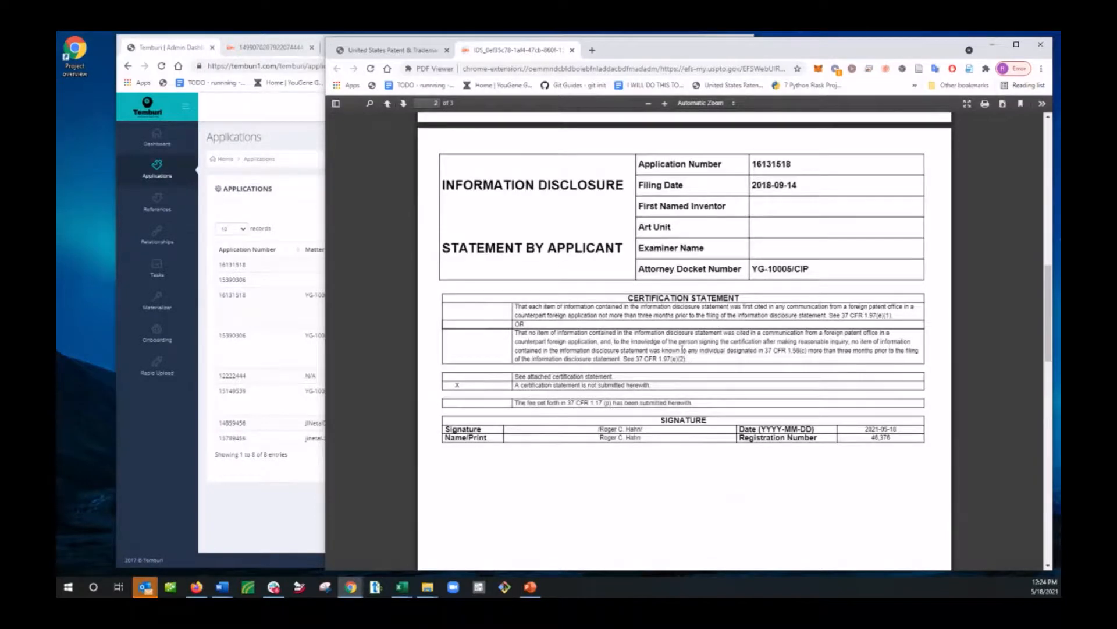
scroll(683, 349, up, 10)
scroll(754, 398, up, 2)
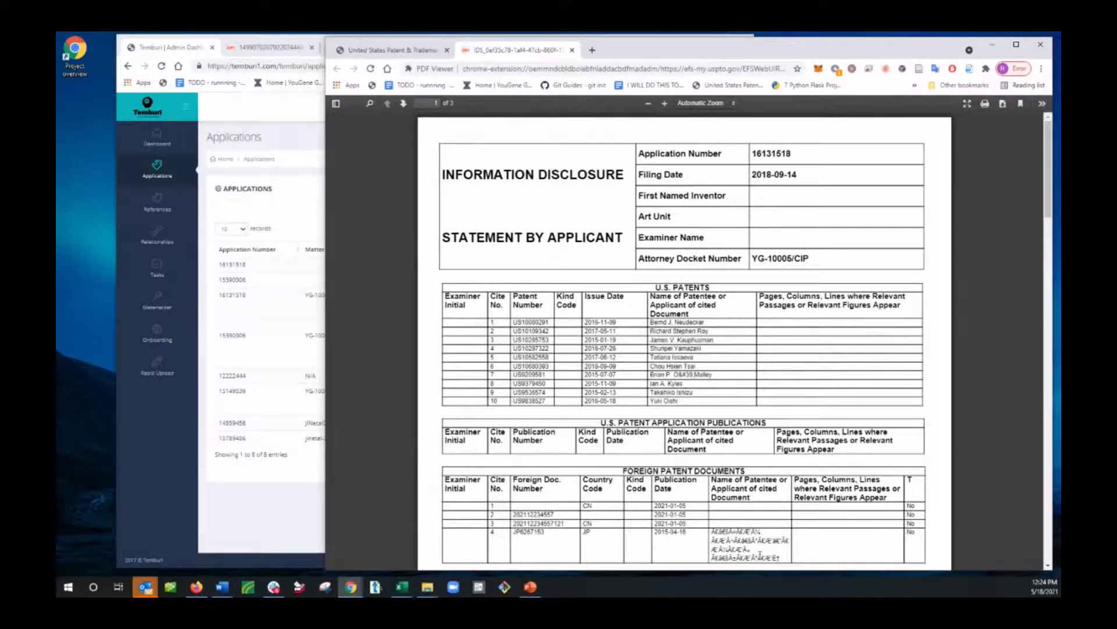
Step: Return to the EFS-Web submission page, narrow its window, and review the application data
click(395, 53)
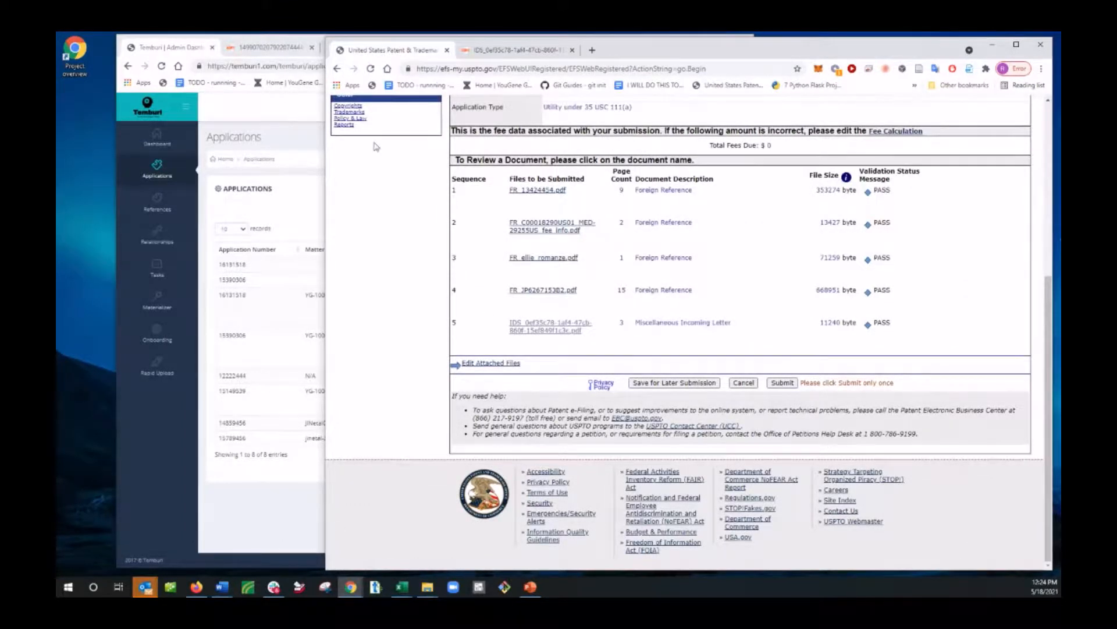
drag(325, 173, 537, 173)
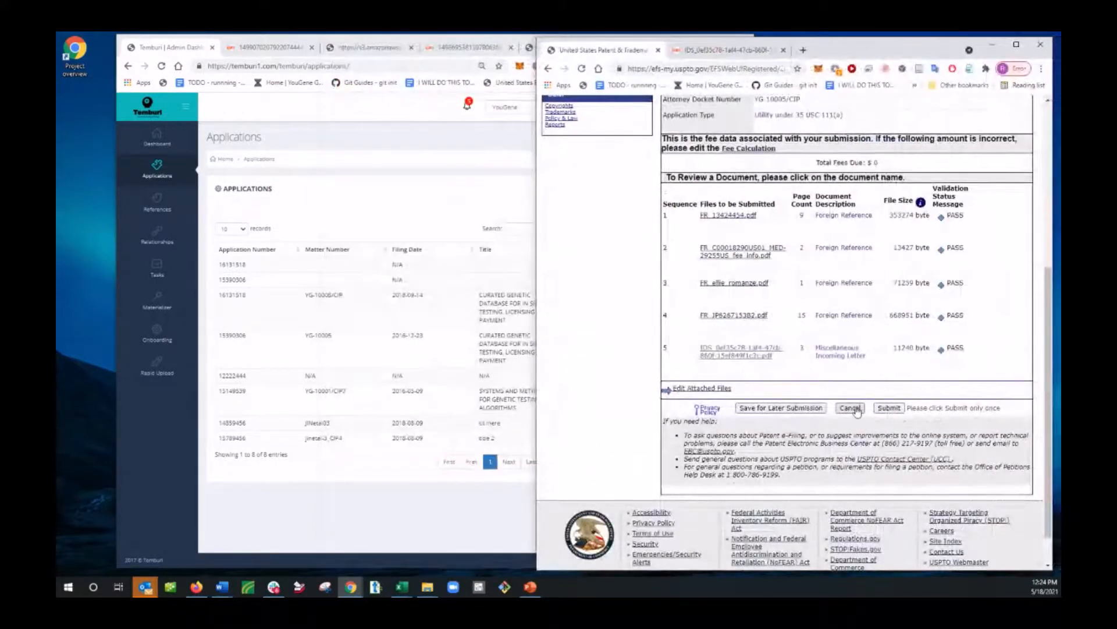
scroll(713, 376, up, 5)
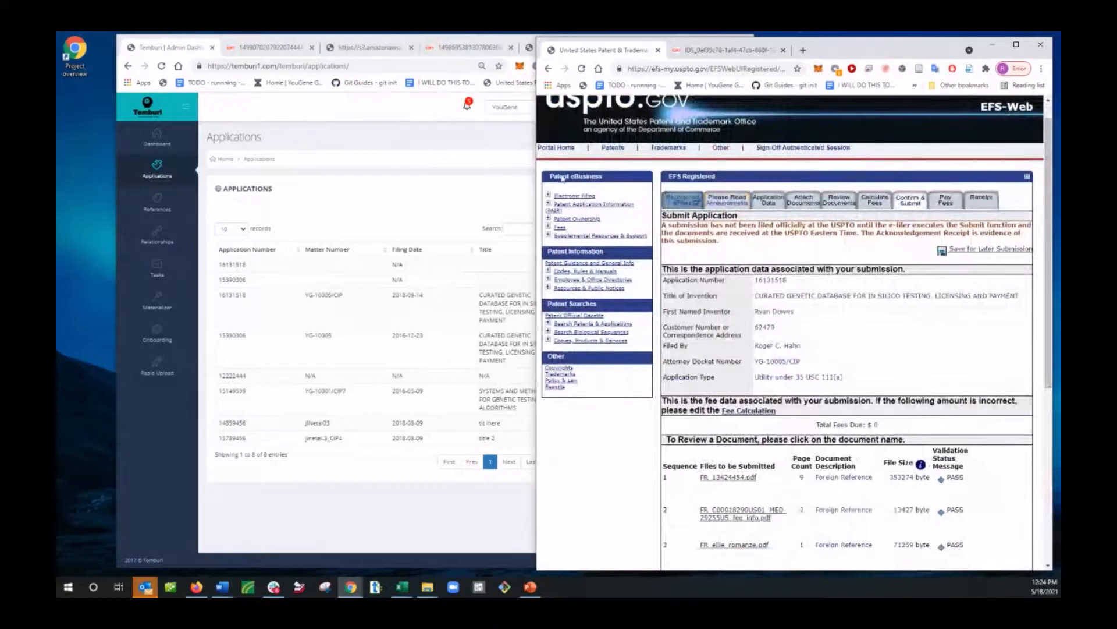
Step: Switch back to Temburi and open the task list from the RapidUpload notification for application 16131518
click(384, 143)
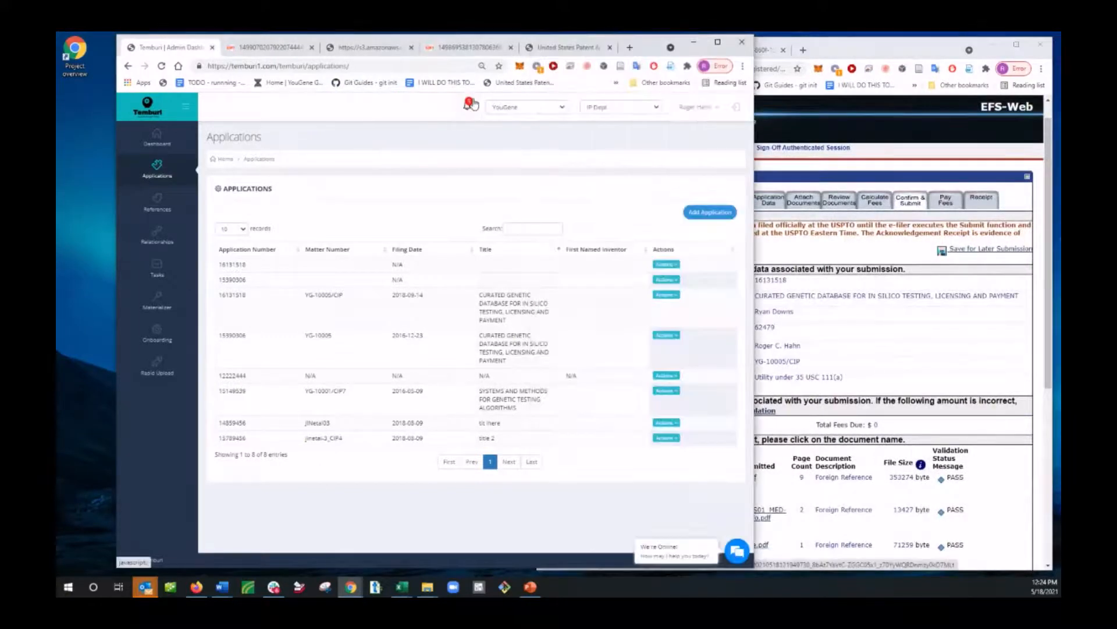
click(465, 109)
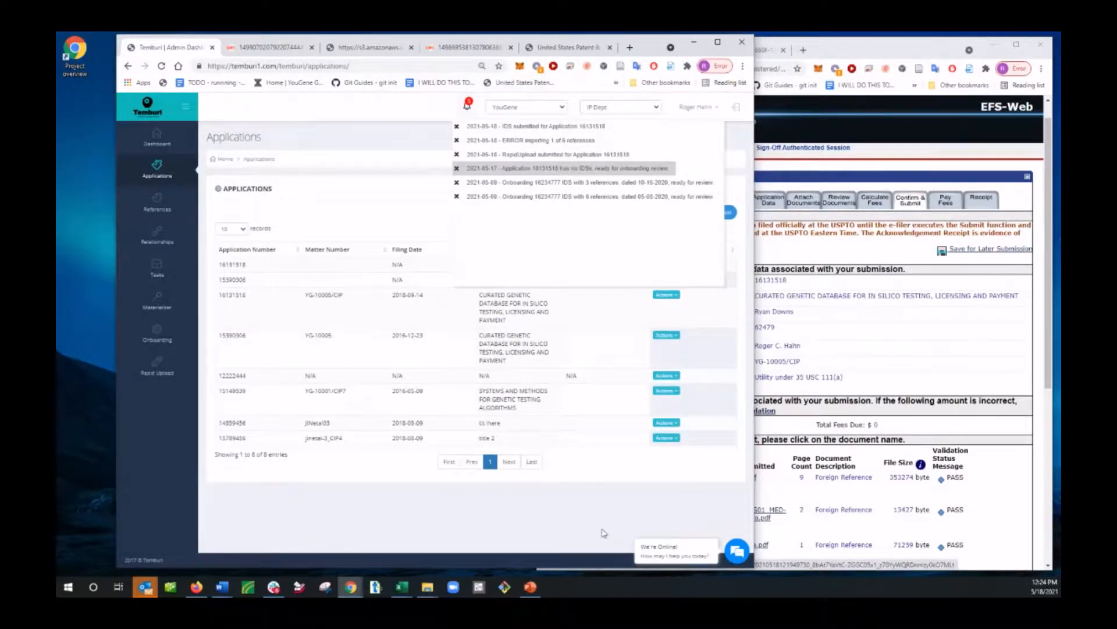
click(565, 156)
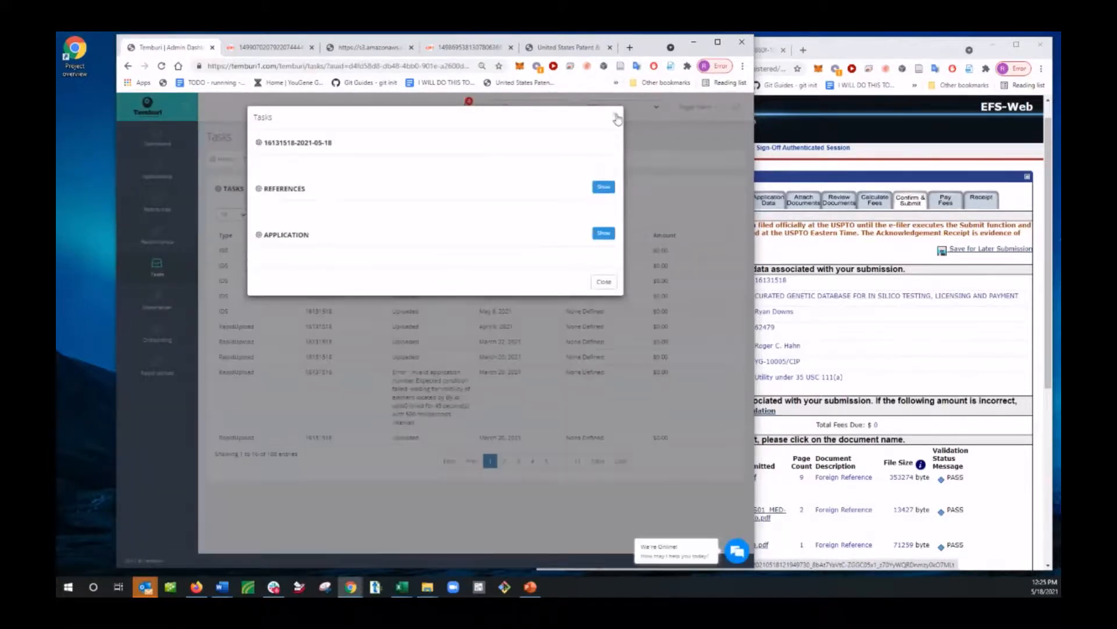
click(616, 119)
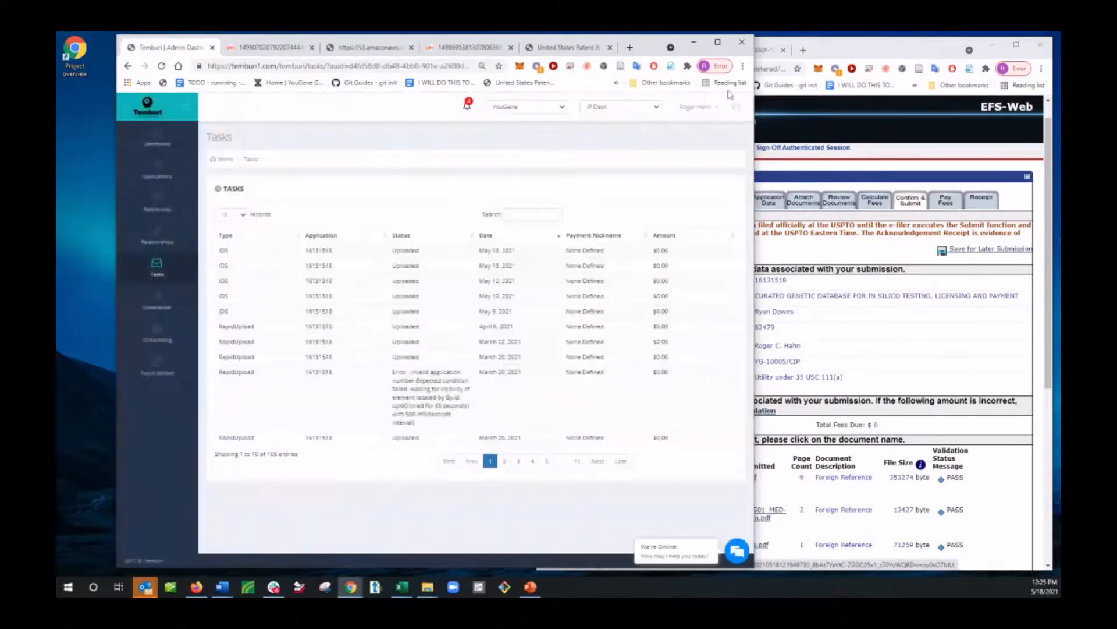
Step: Switch the assignee company to Sample Company, check its division options, and try to open the Onboarding page
click(699, 110)
click(504, 176)
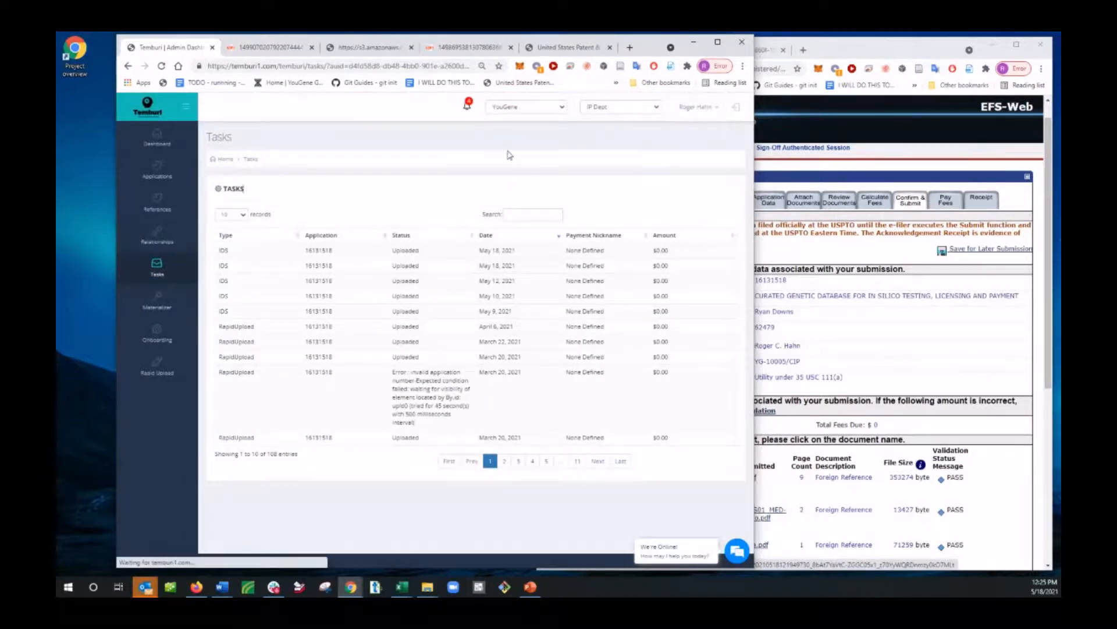
click(527, 107)
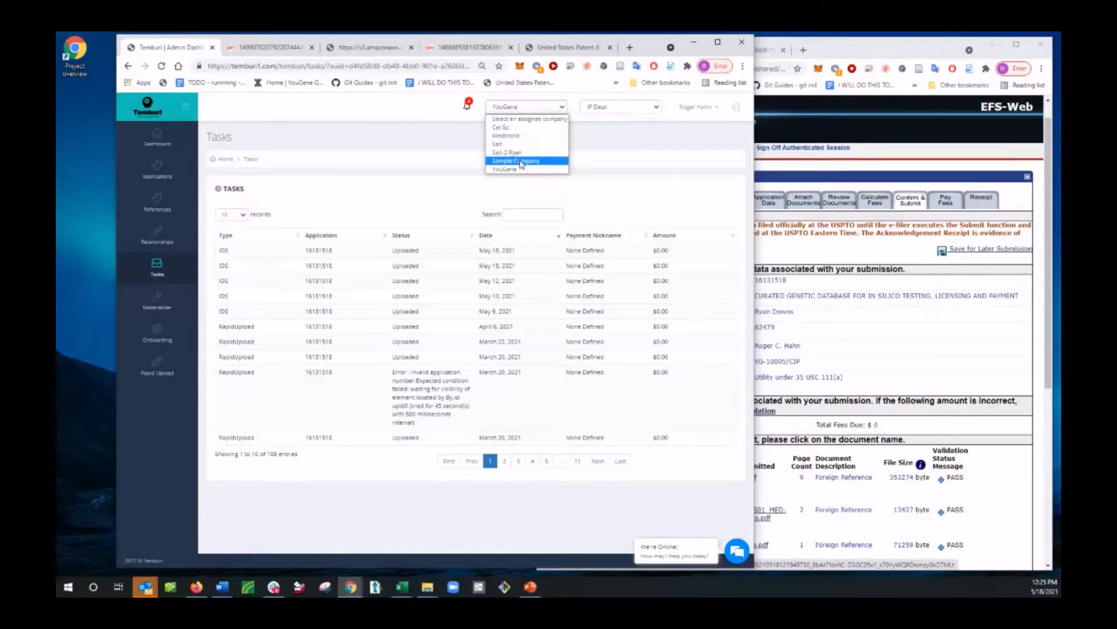
click(513, 161)
click(617, 110)
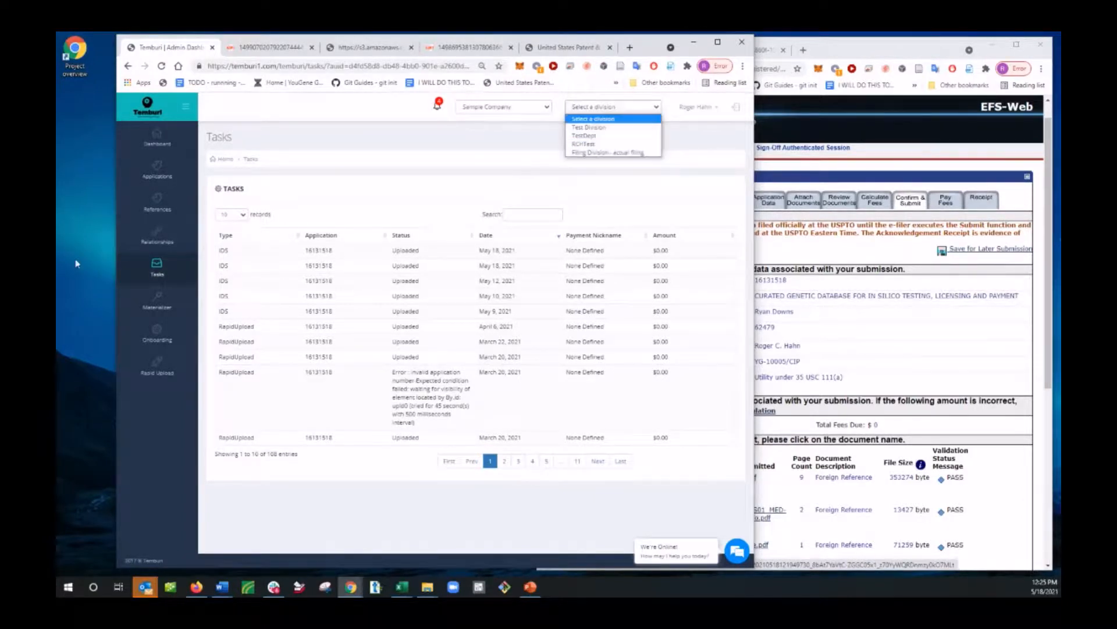
click(155, 342)
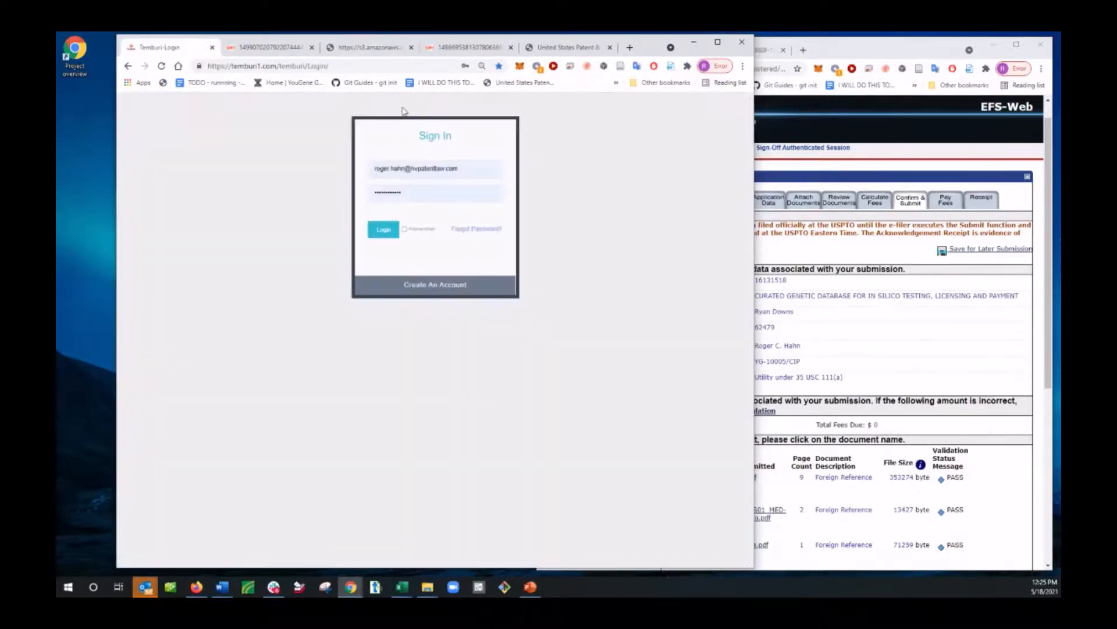
Step: Sign back in to Temburi with the prefilled account credentials
click(385, 230)
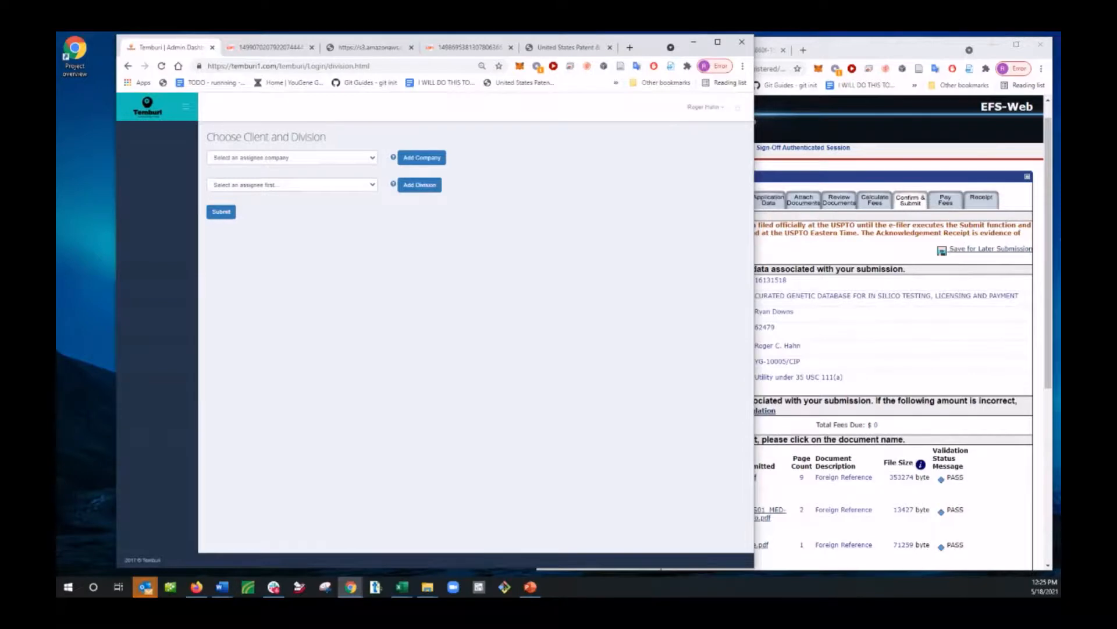
Step: Switch to PowerPoint, start the Temburi slide show, and advance to the On-Boarding slide
key(alt+Tab)
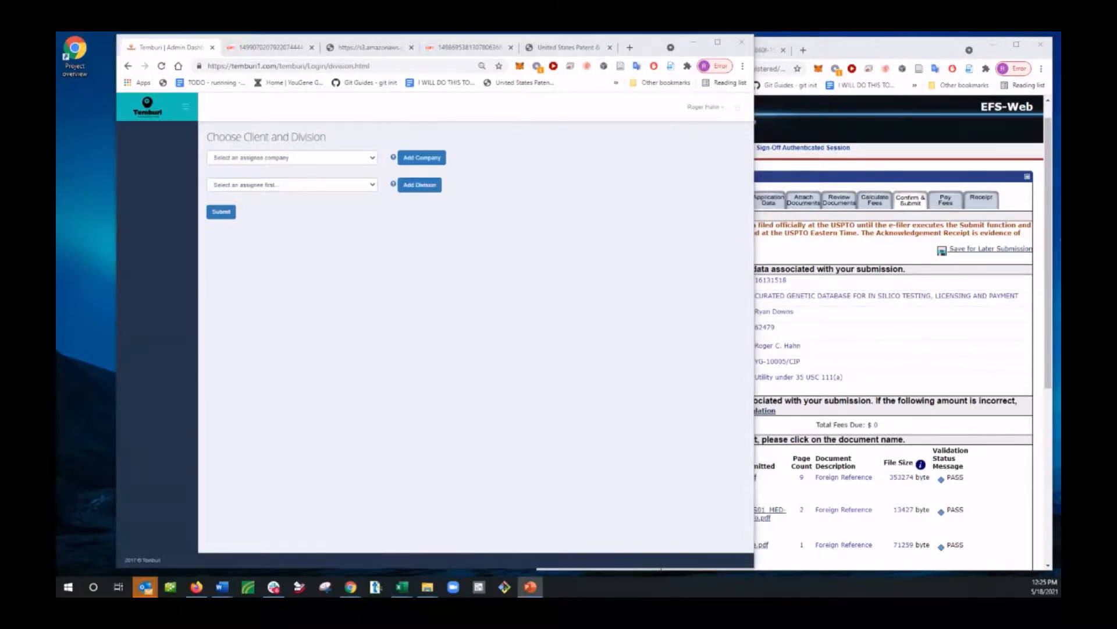
key(F5)
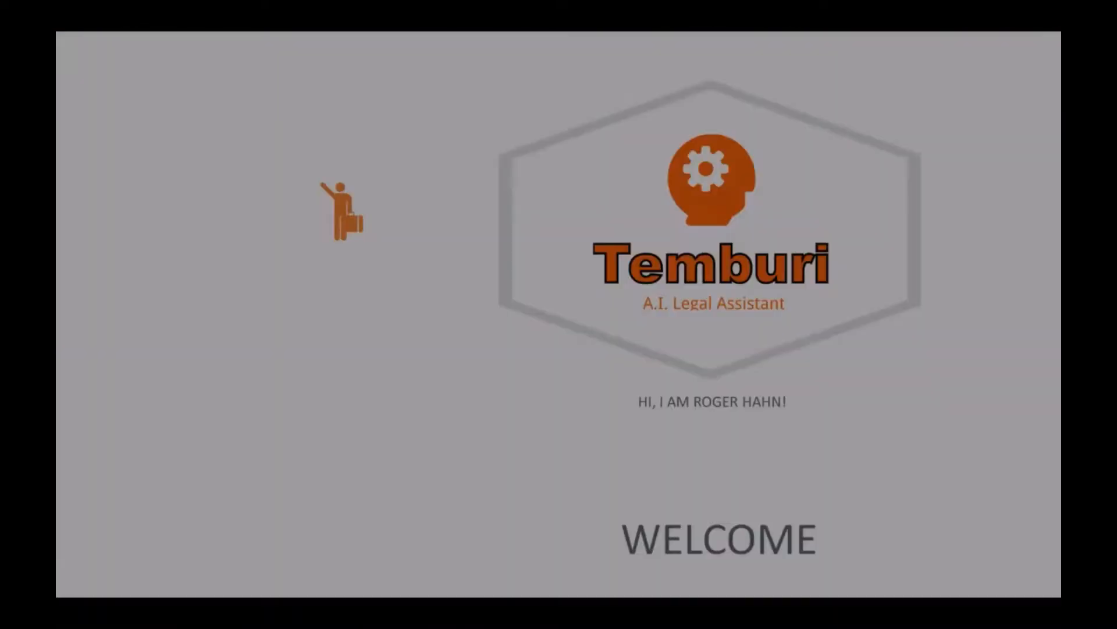
scroll(751, 372, down, 5)
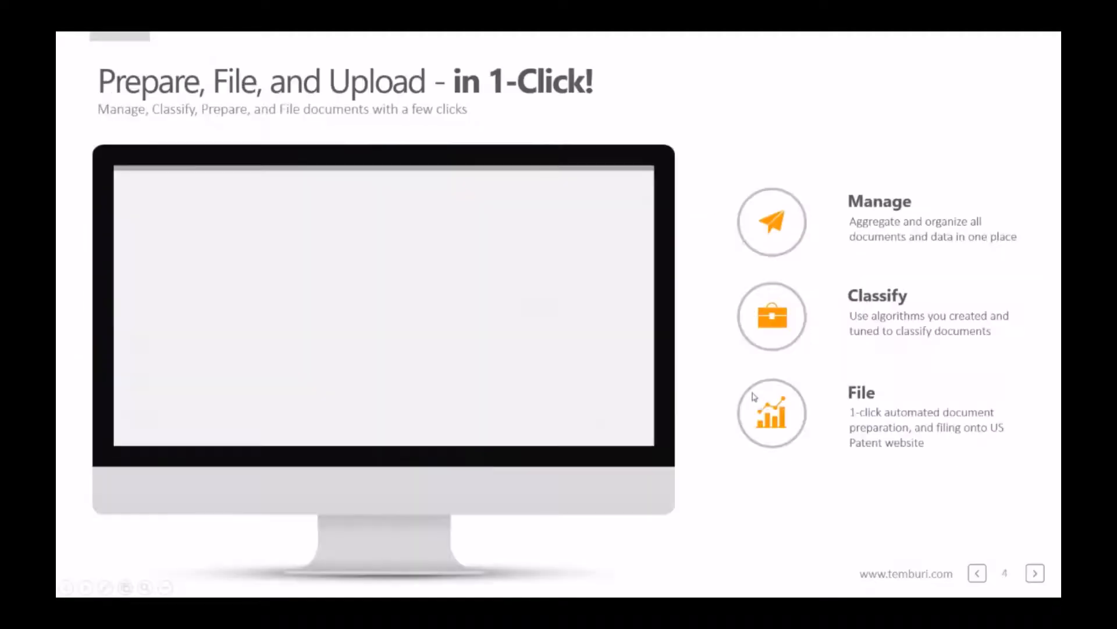
scroll(750, 389, up, 3)
scroll(589, 363, down, 1)
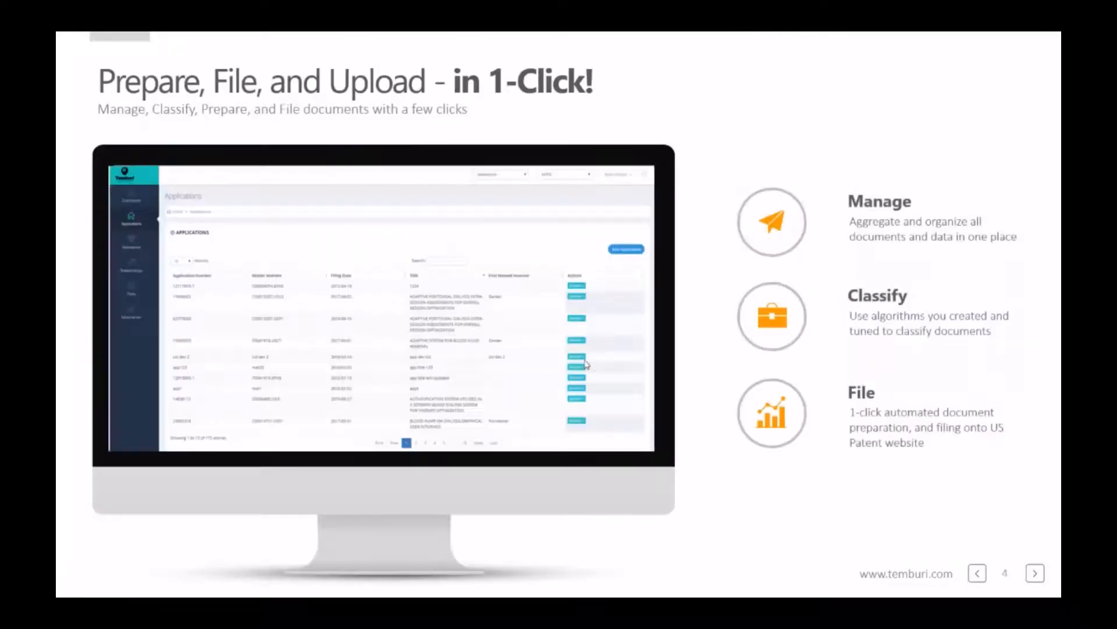
scroll(562, 334, down, 1)
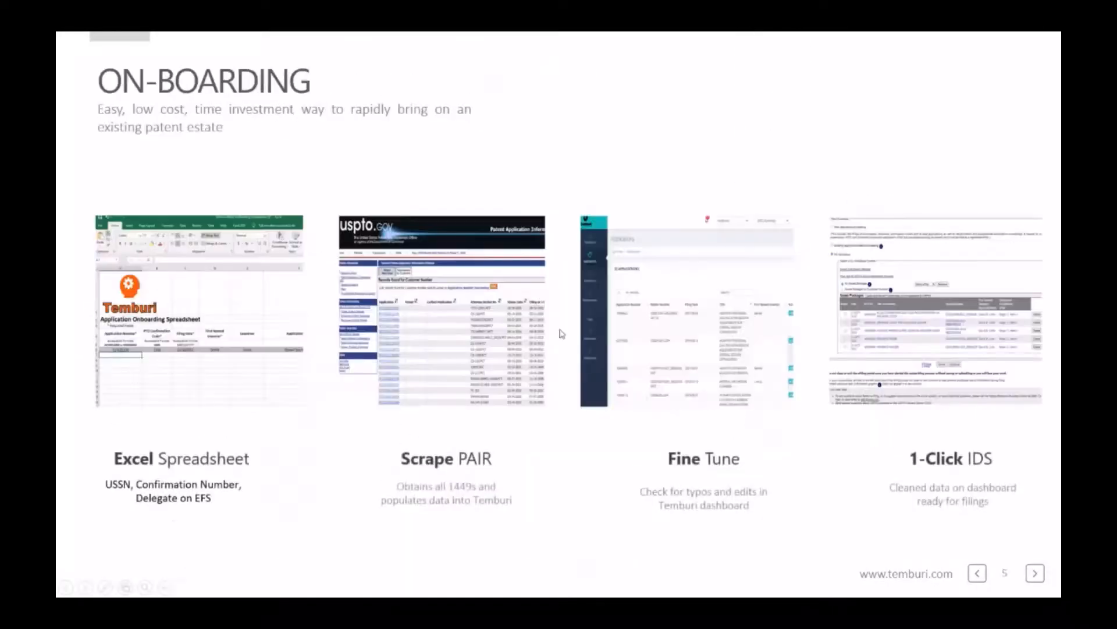
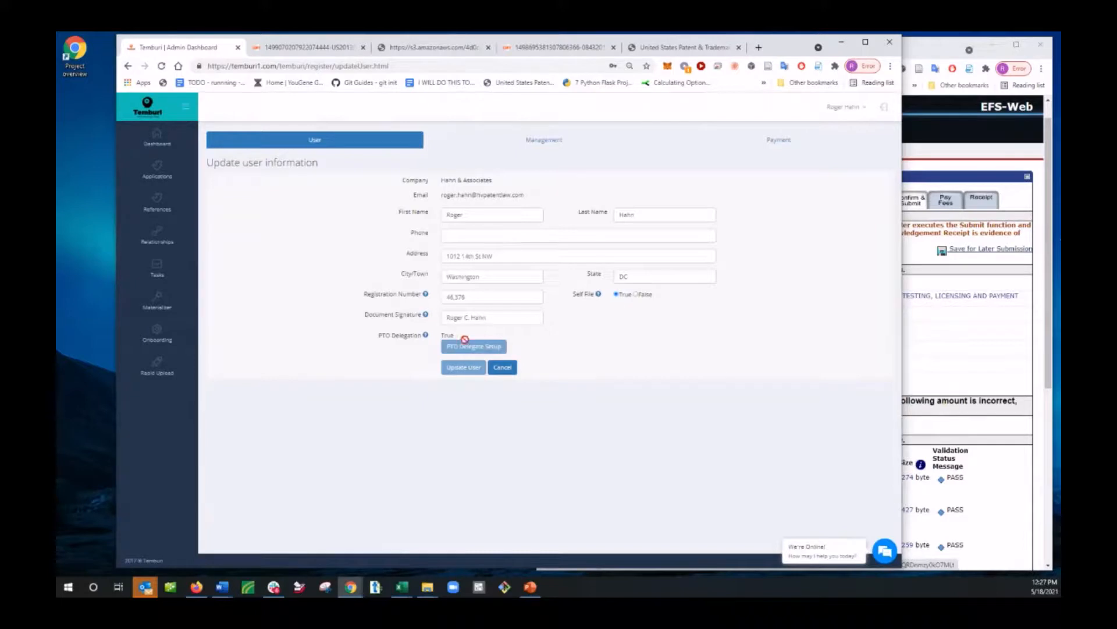
Step: Look over the account's division management settings and the EFS-Web submission page for application 16131518
click(544, 141)
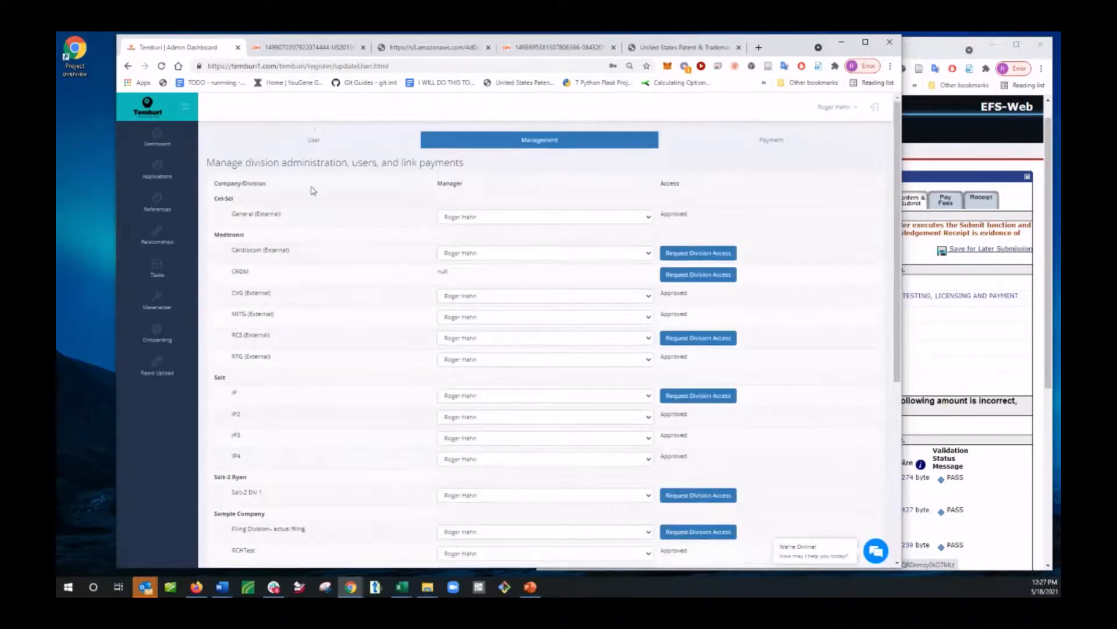
click(309, 141)
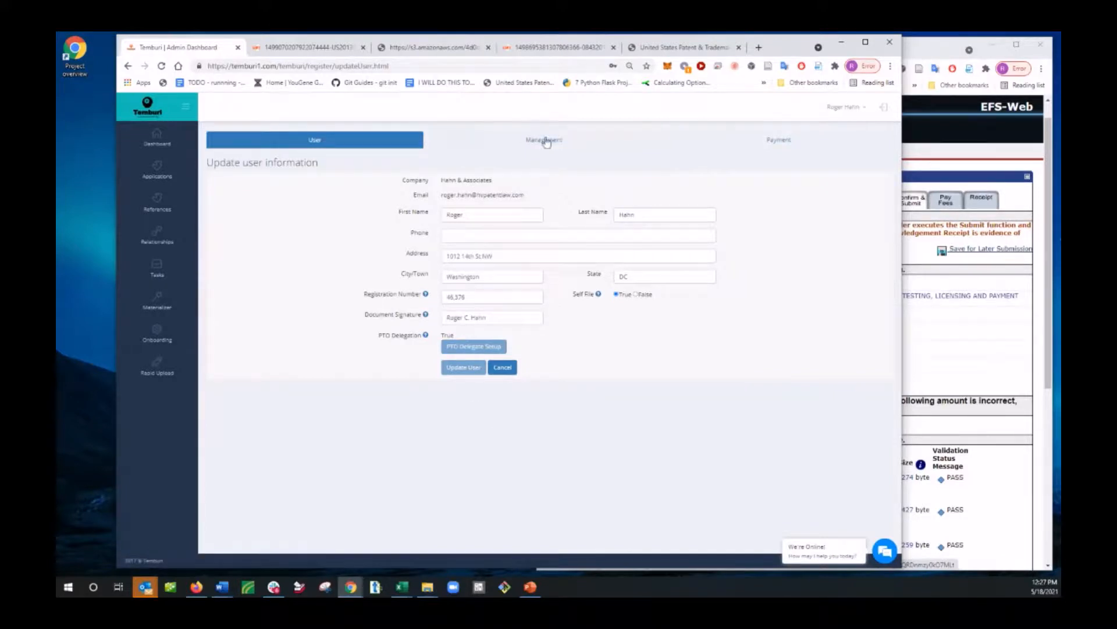
click(973, 337)
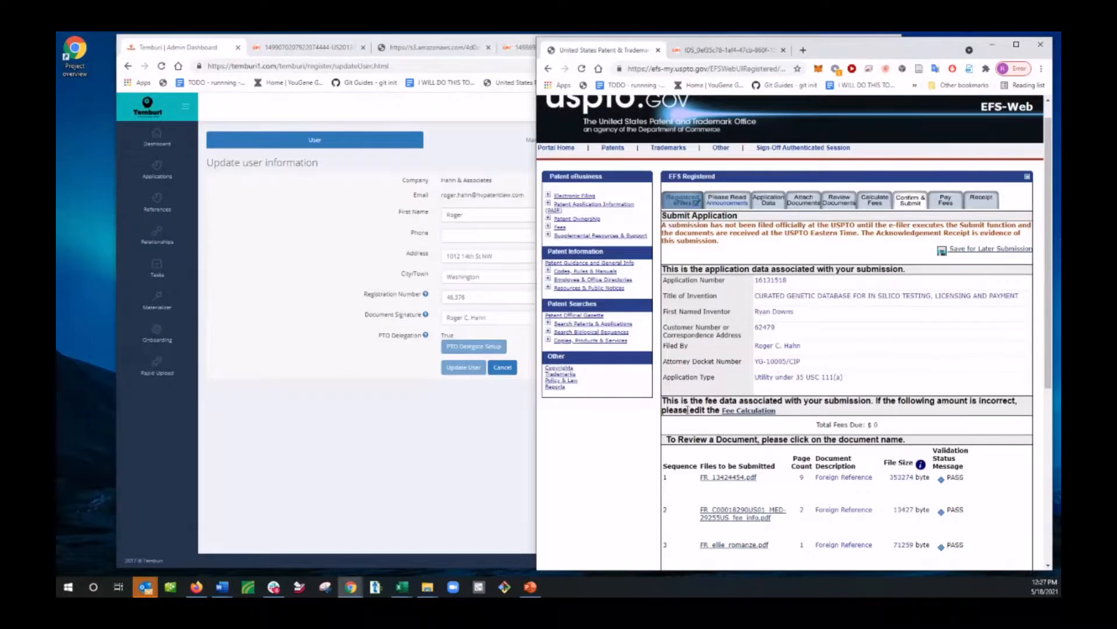
scroll(662, 443, down, 3)
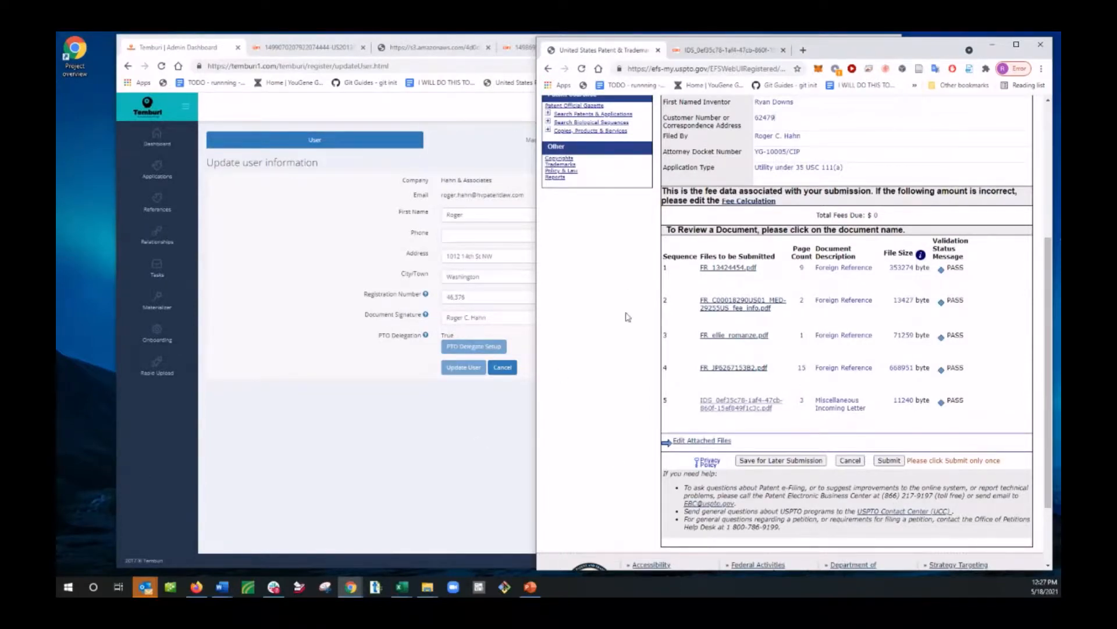
scroll(626, 369, up, 4)
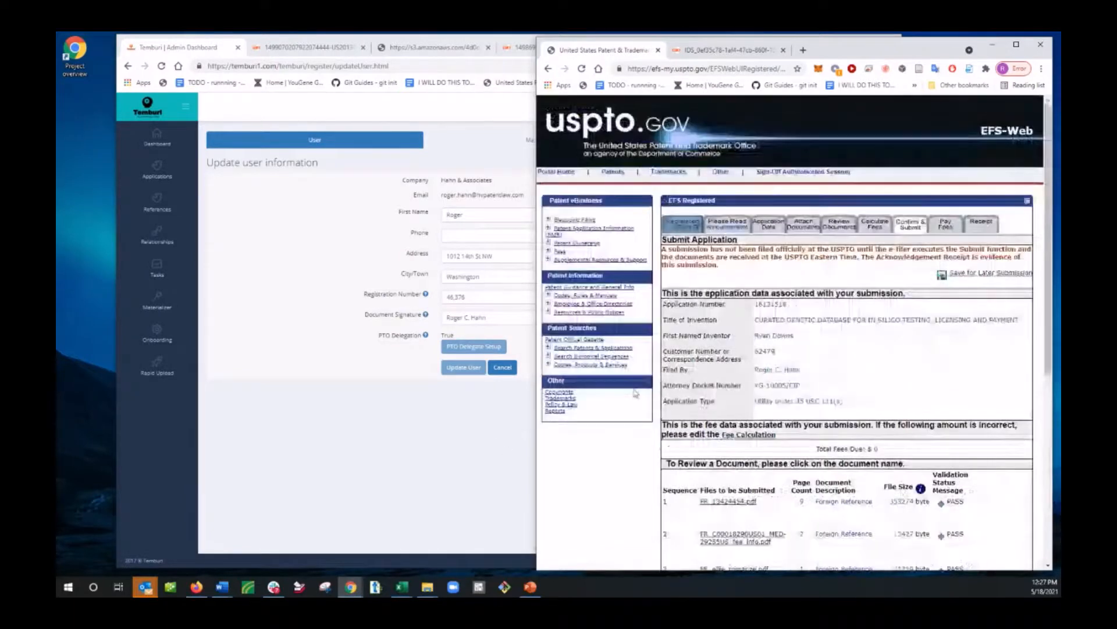
Step: Switch back to Temburi and review the account's division management, user permission and payment settings
click(476, 450)
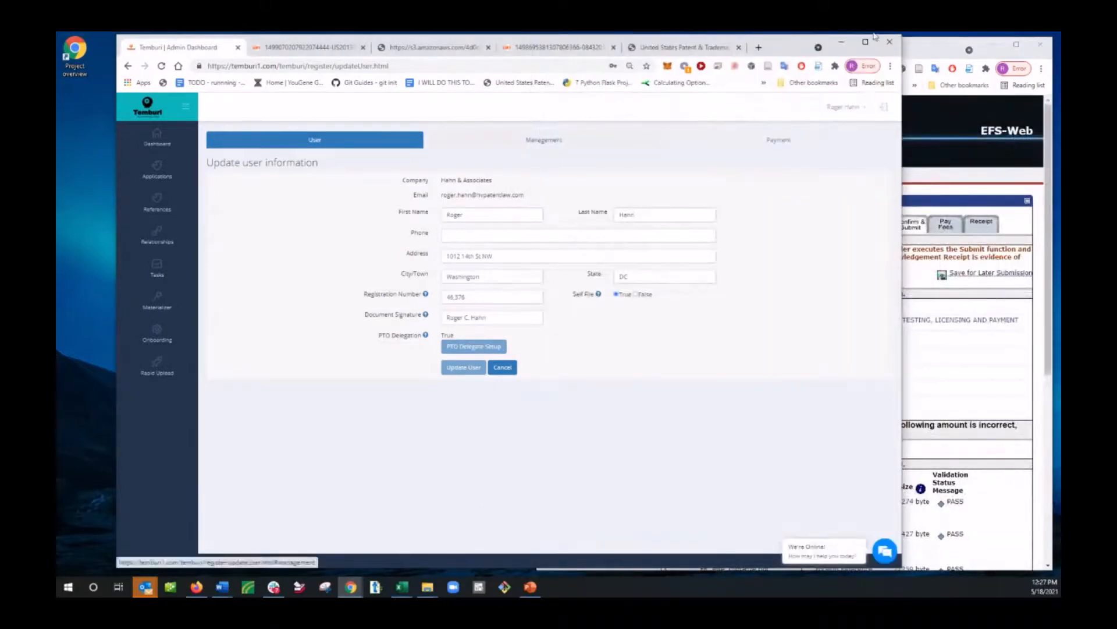
click(550, 140)
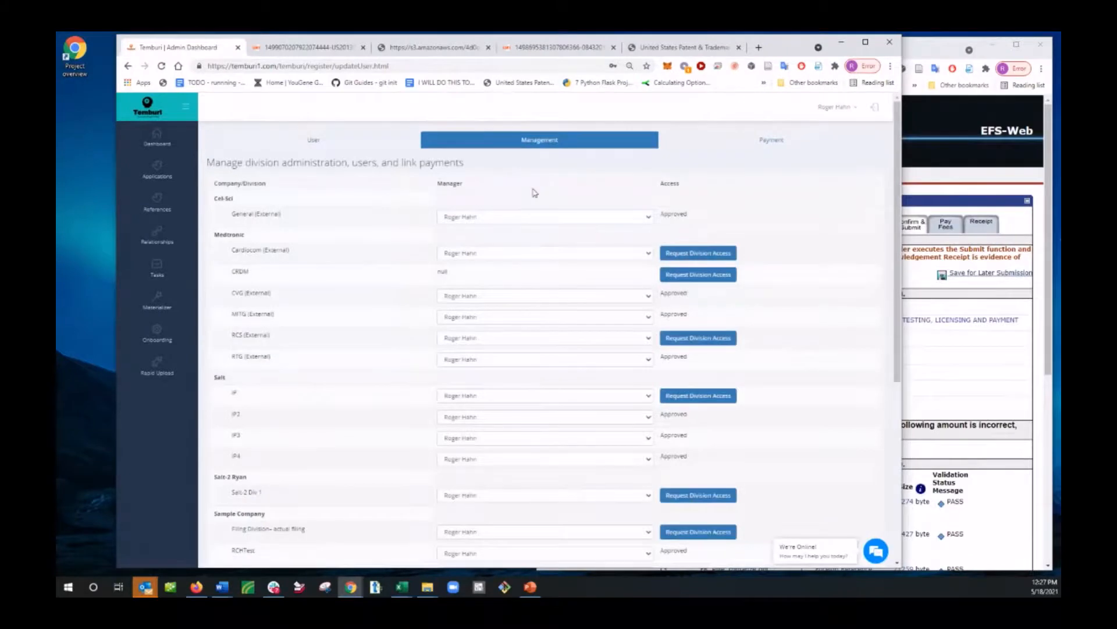
scroll(557, 434, down, 5)
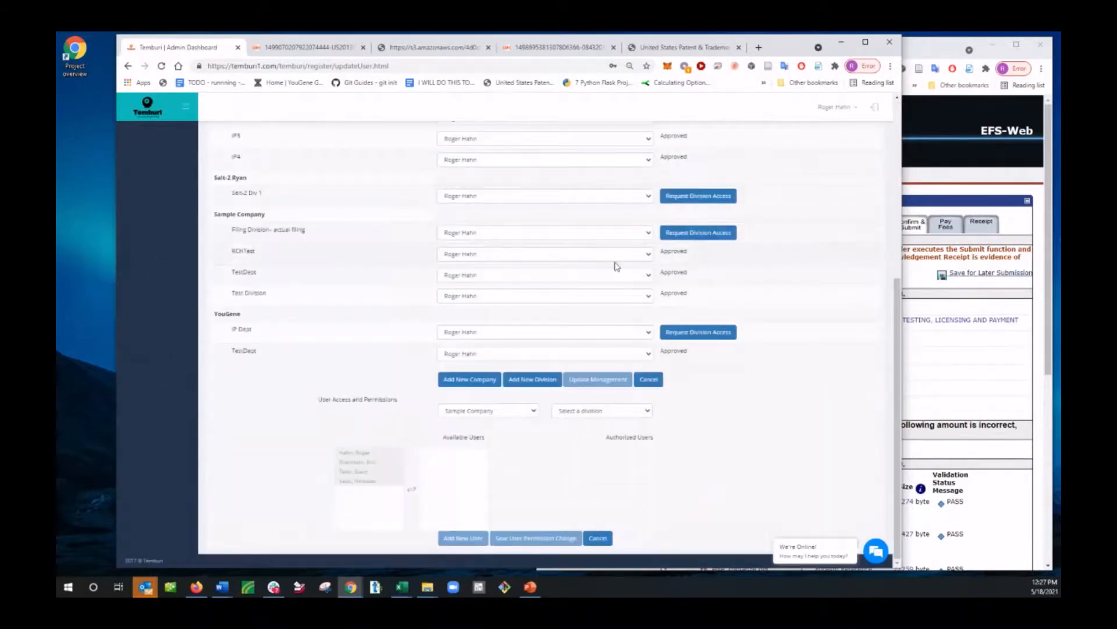
scroll(698, 255, up, 6)
click(774, 141)
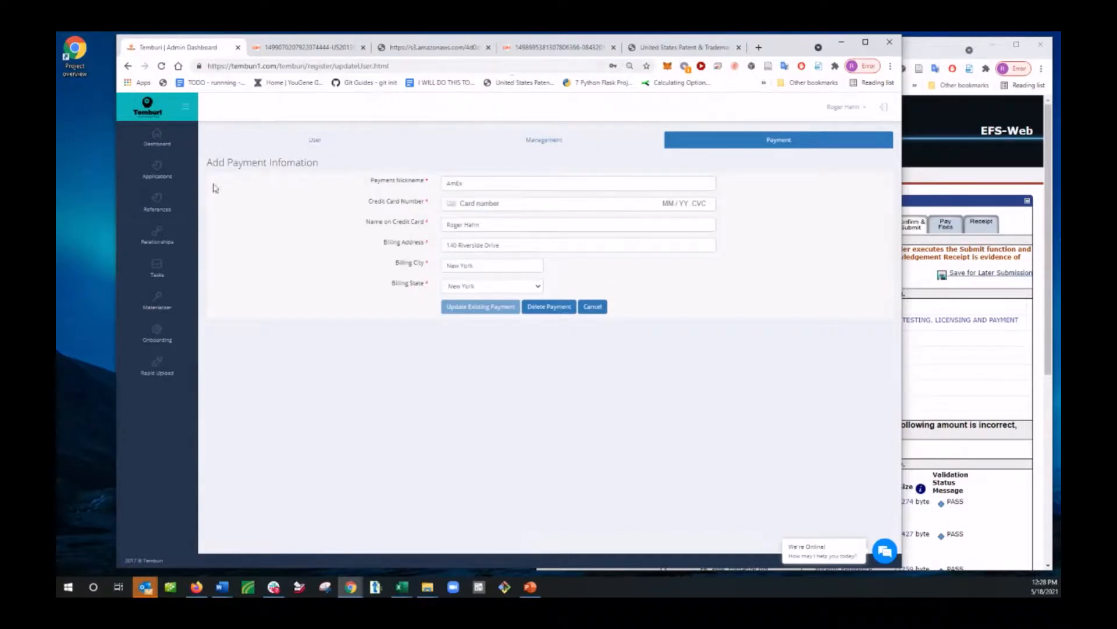
click(311, 144)
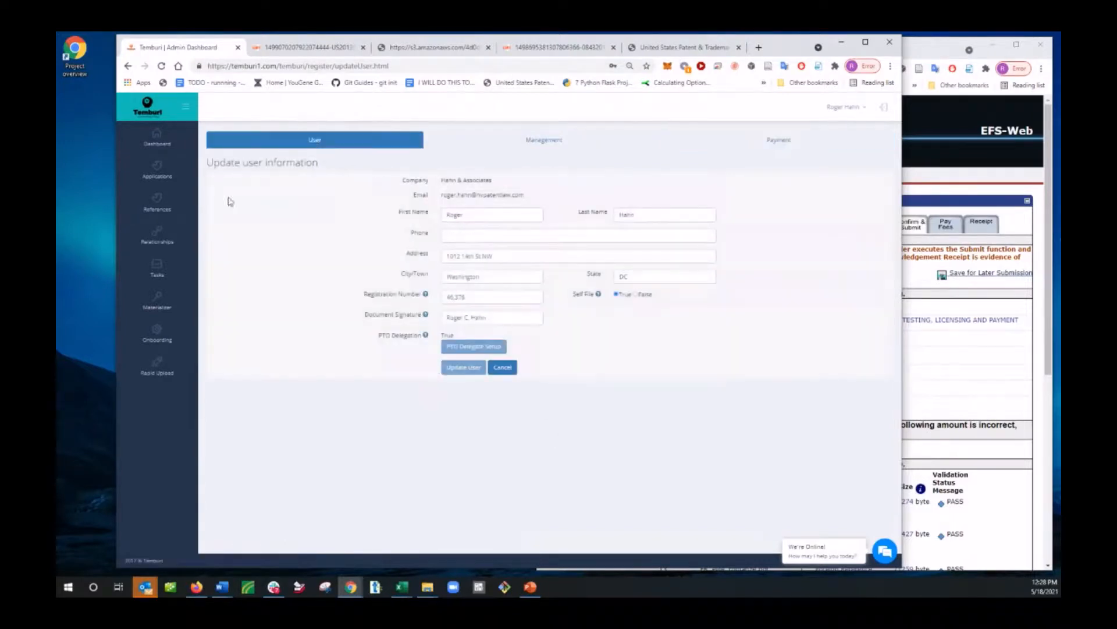
Step: Open the Temburi dashboard and look over the global references map and the origin and type charts
click(163, 142)
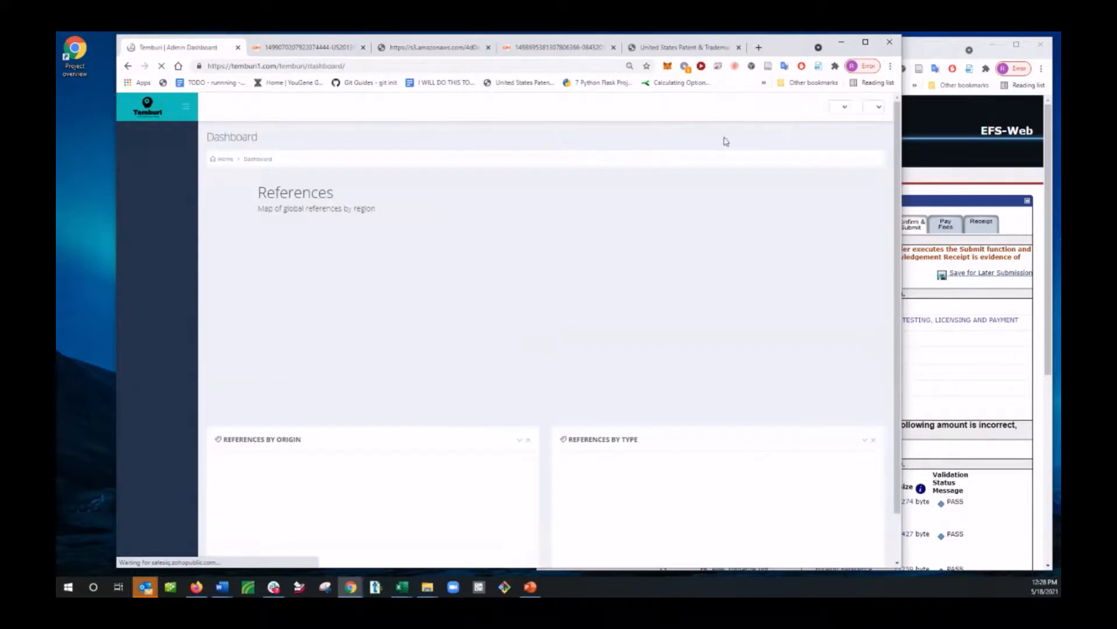
scroll(673, 462, down, 1)
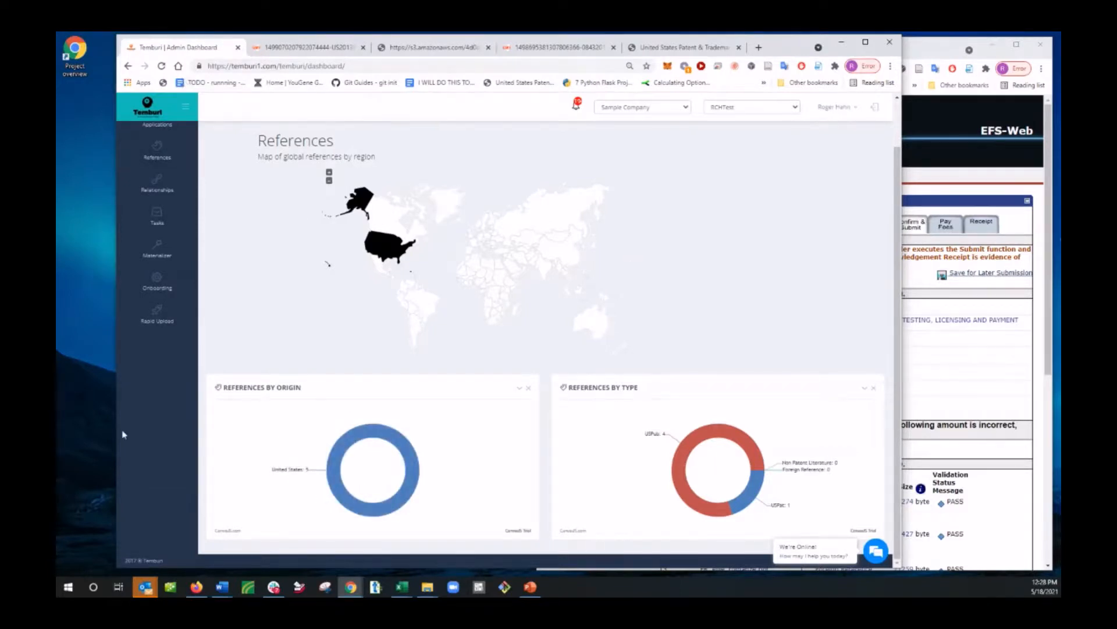
scroll(124, 434, up, 1)
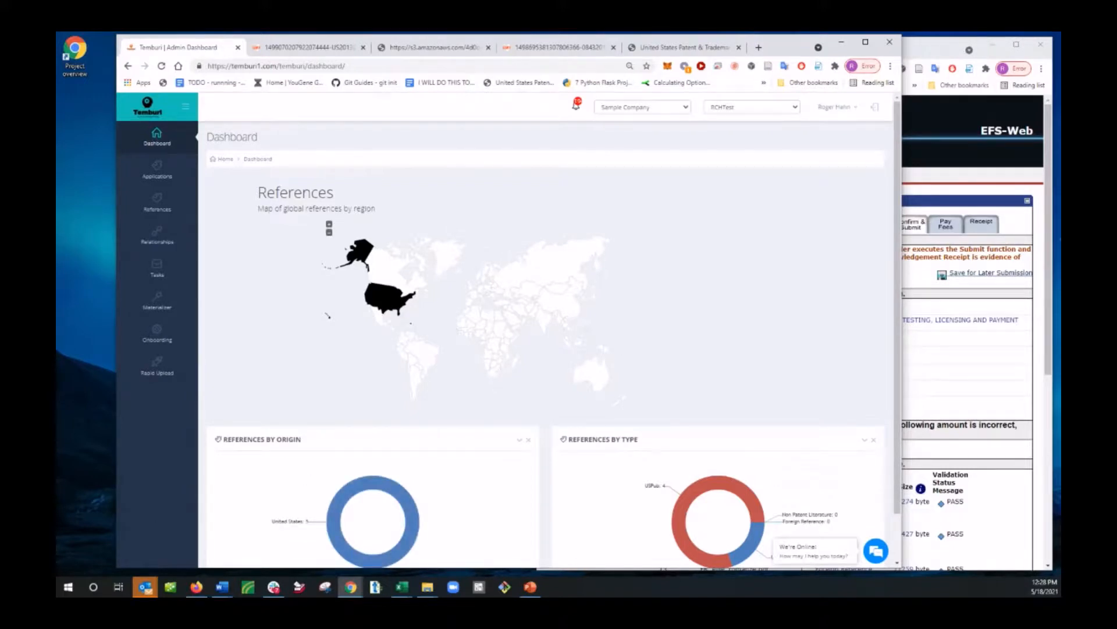
Step: Open the form for importing new references on Temburi's References page
key(alt+Tab)
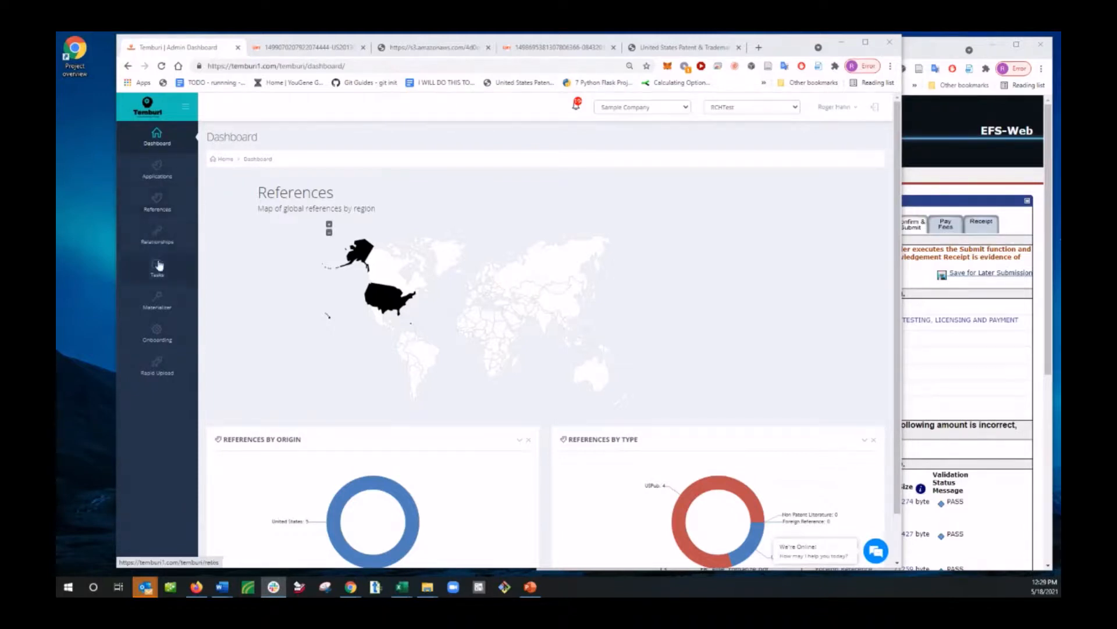
click(162, 208)
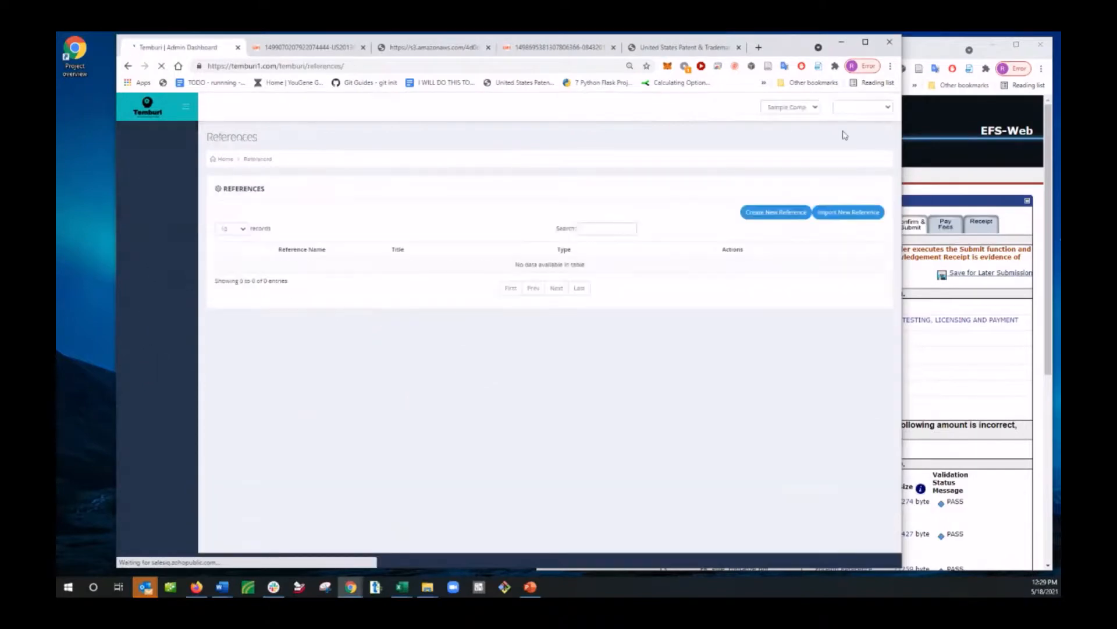
click(832, 215)
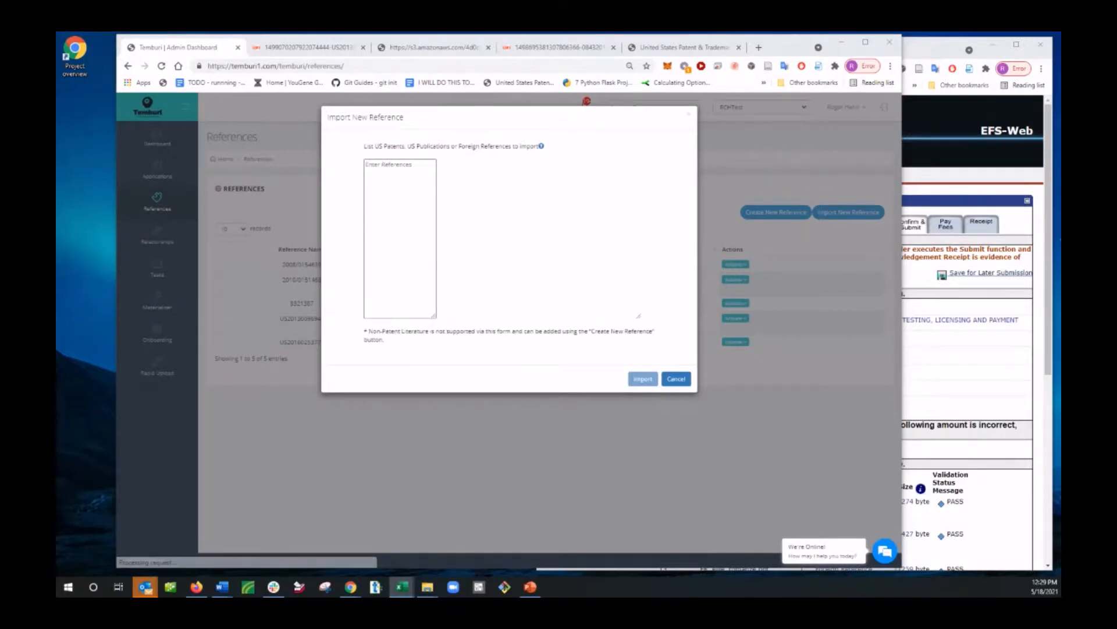
key(alt+Tab)
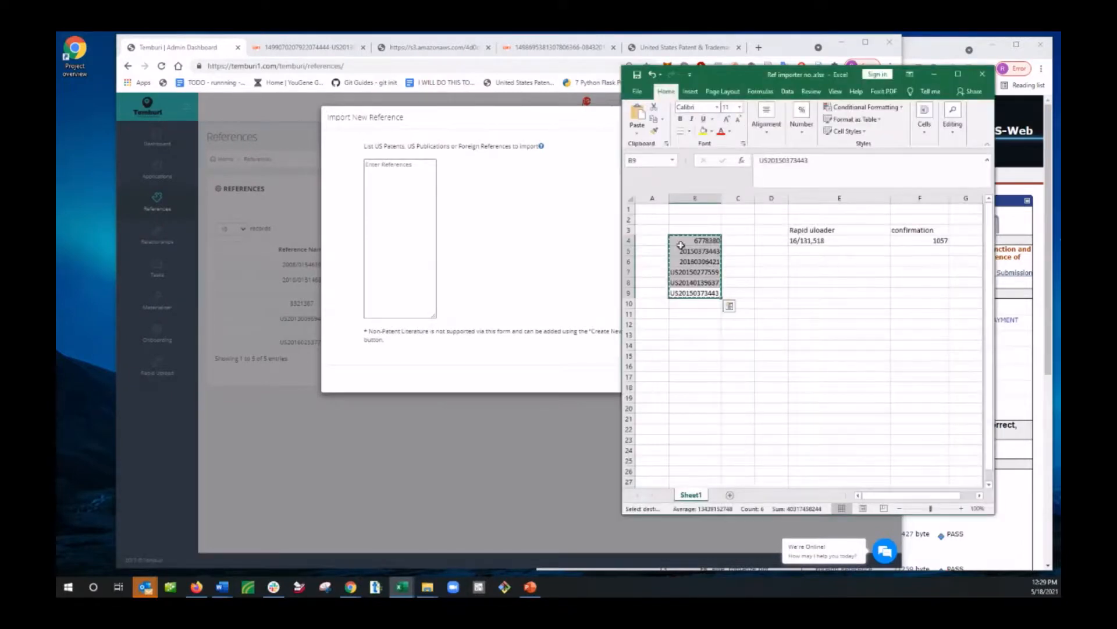
click(364, 185)
key(ctrl+v)
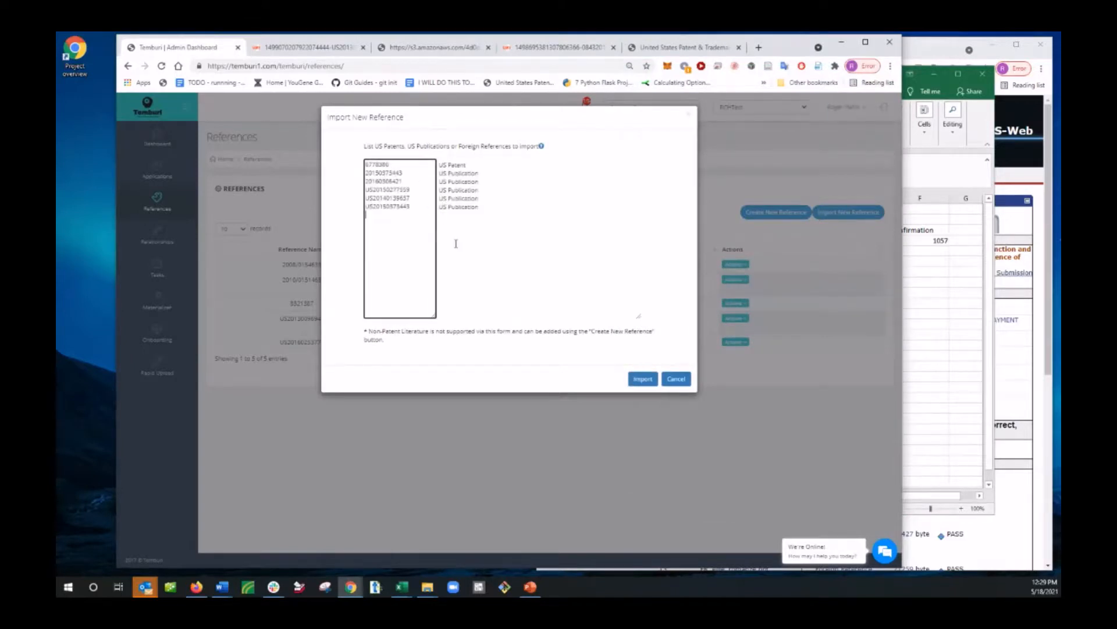
text(KR121312313４)
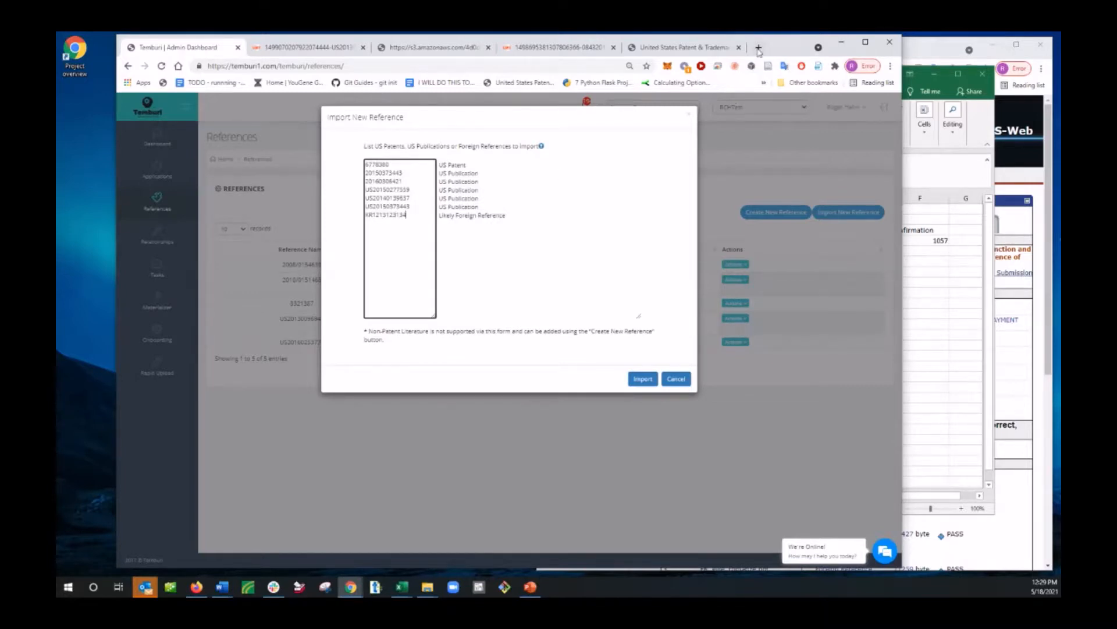
Step: Open Google Patents in a new browser tab and search for "dialysis"
click(759, 48)
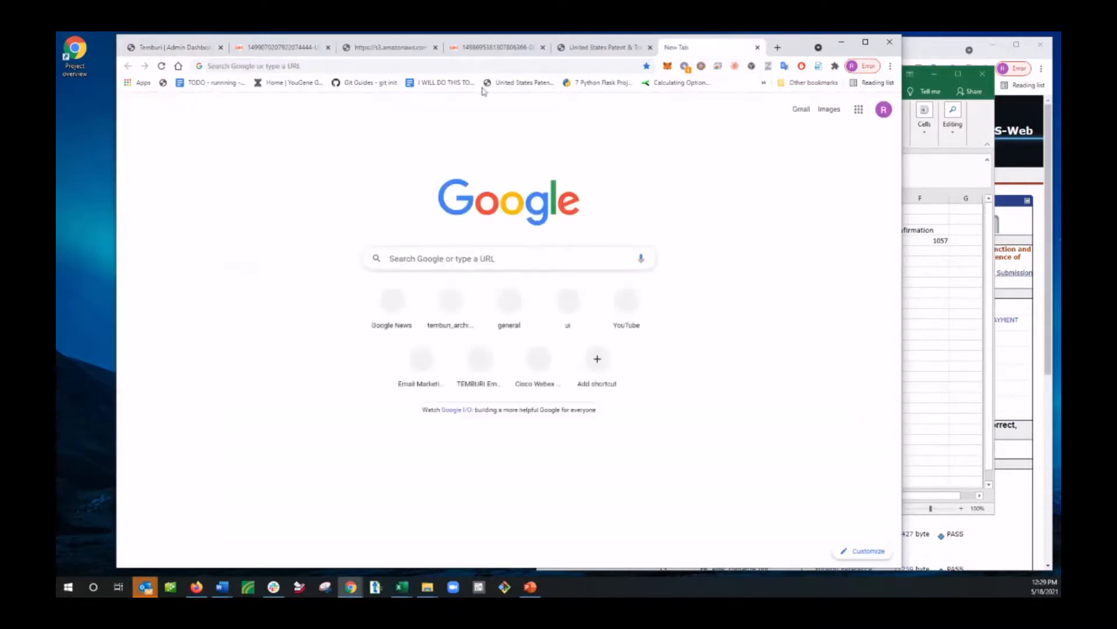
click(490, 64)
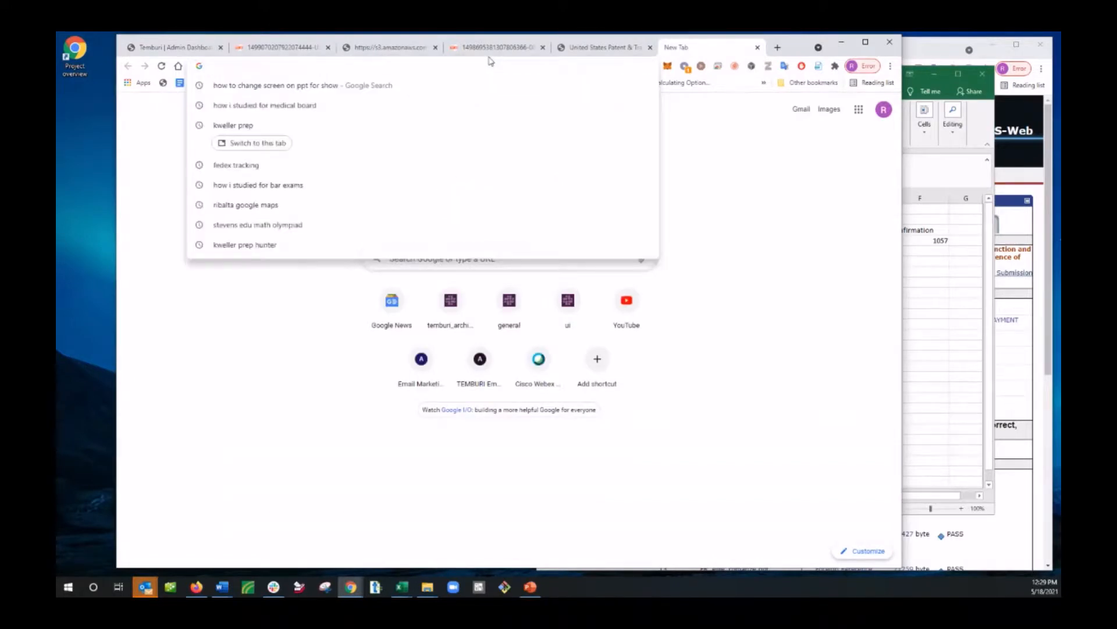
text(pate)
key(Return)
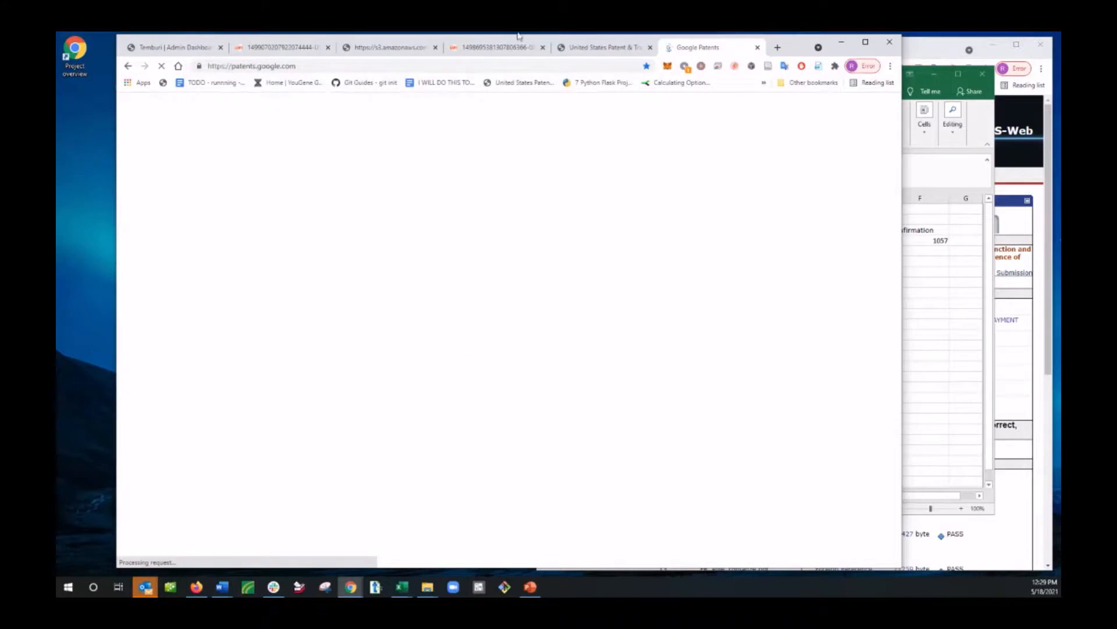
click(472, 261)
text(chin)
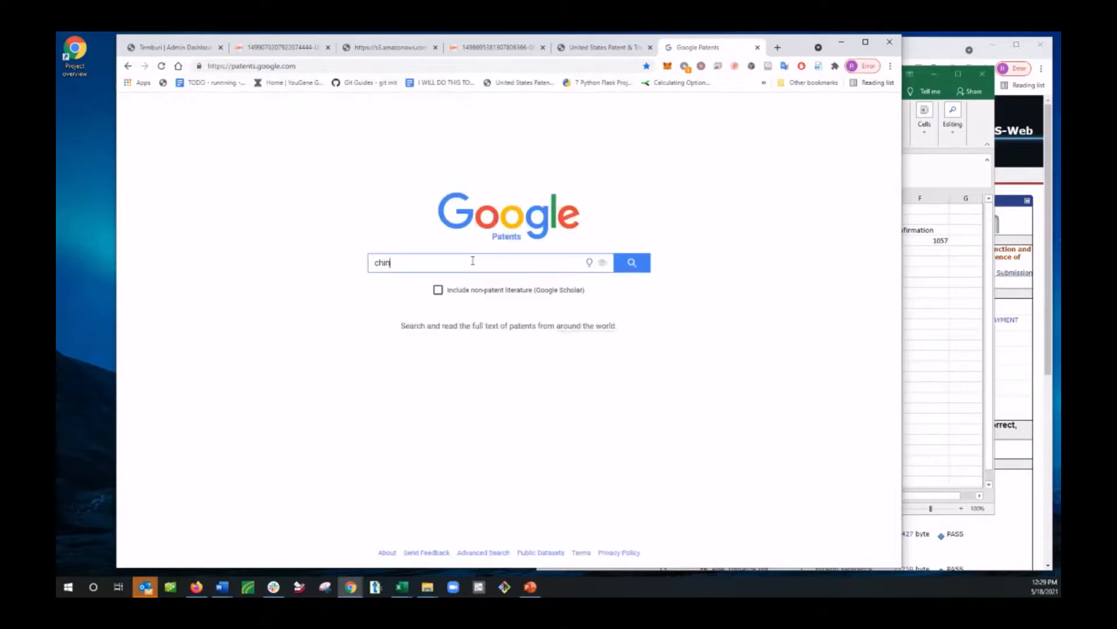
key(BackSpace)
key(BackSpace)
key(BackSpace)
key(BackSpace)
text(dialysis)
key(Return)
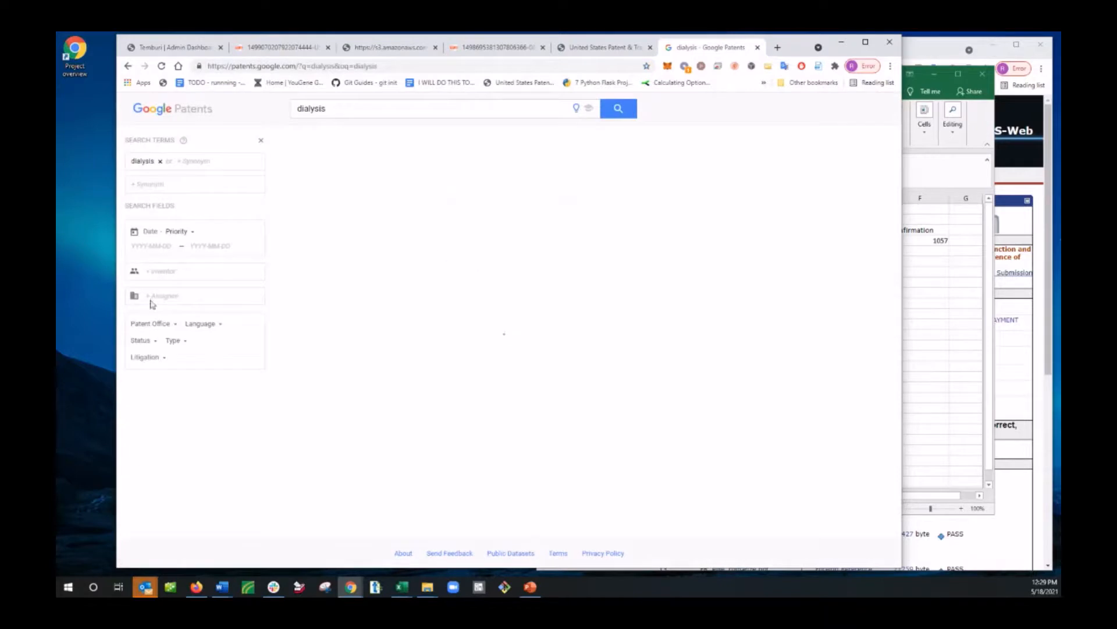
Step: Restrict the patent results to the JP patent office and sort them by newest
click(161, 324)
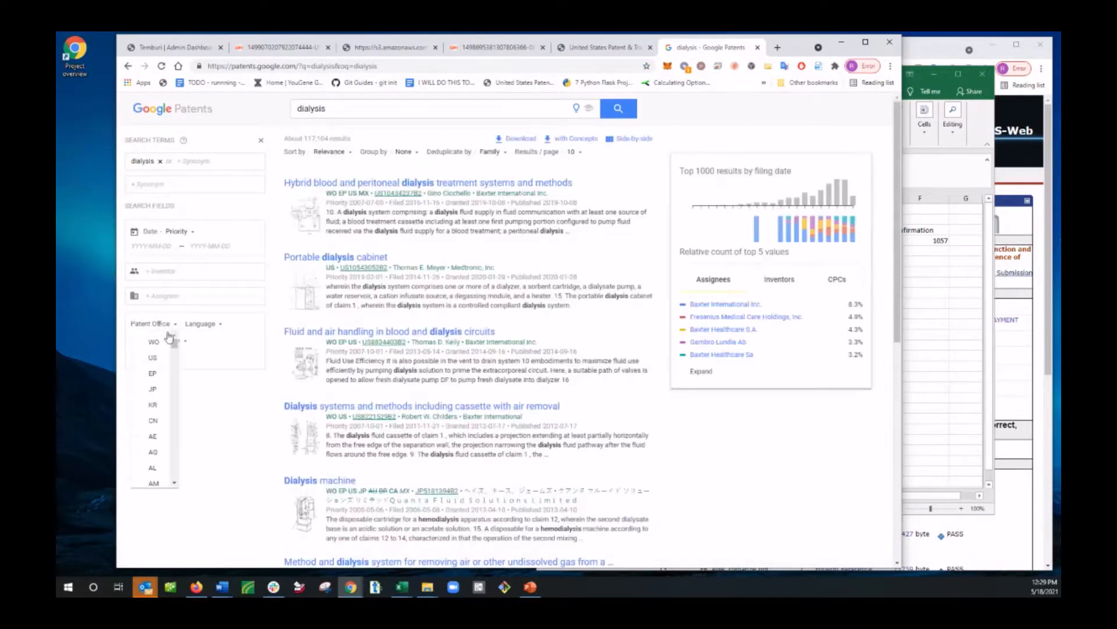
click(152, 389)
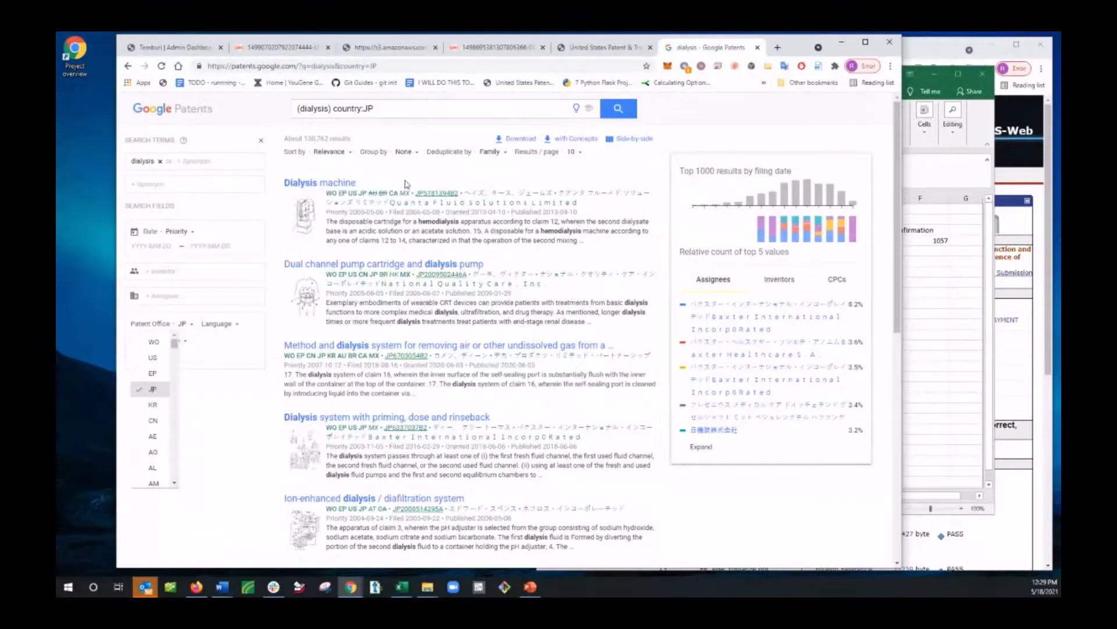
click(344, 153)
click(305, 185)
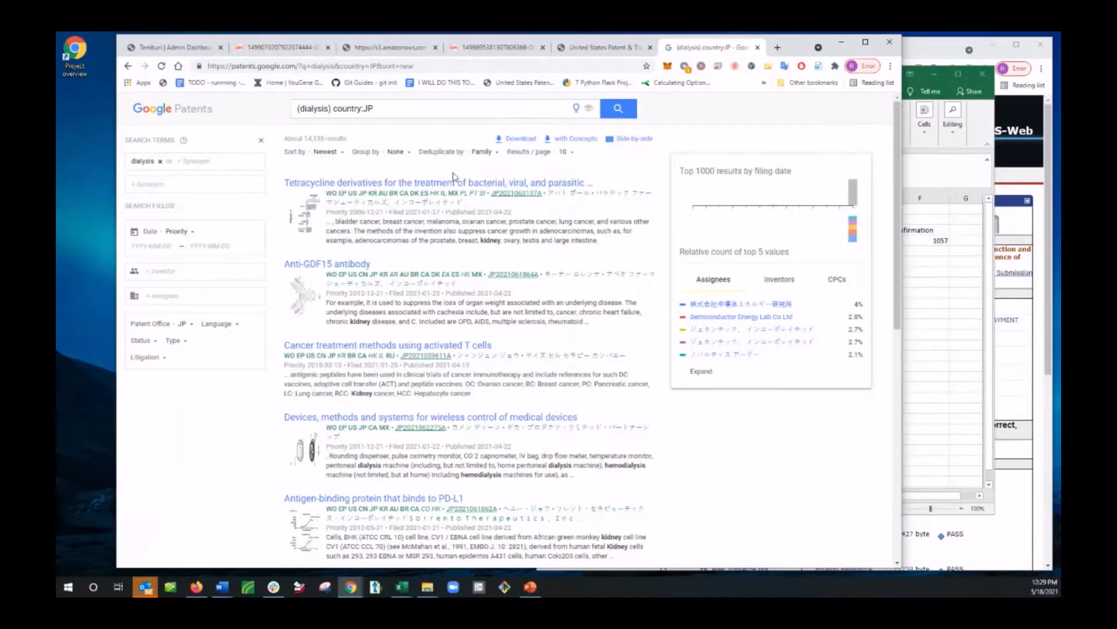
click(453, 180)
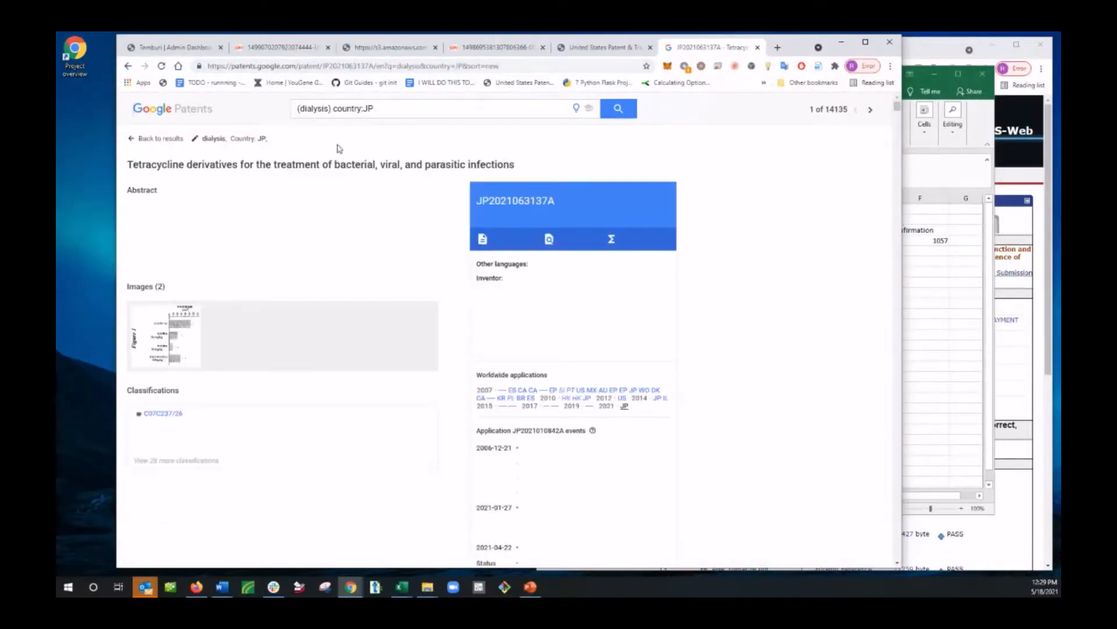
drag(575, 200, 475, 200)
key(ctrl+c)
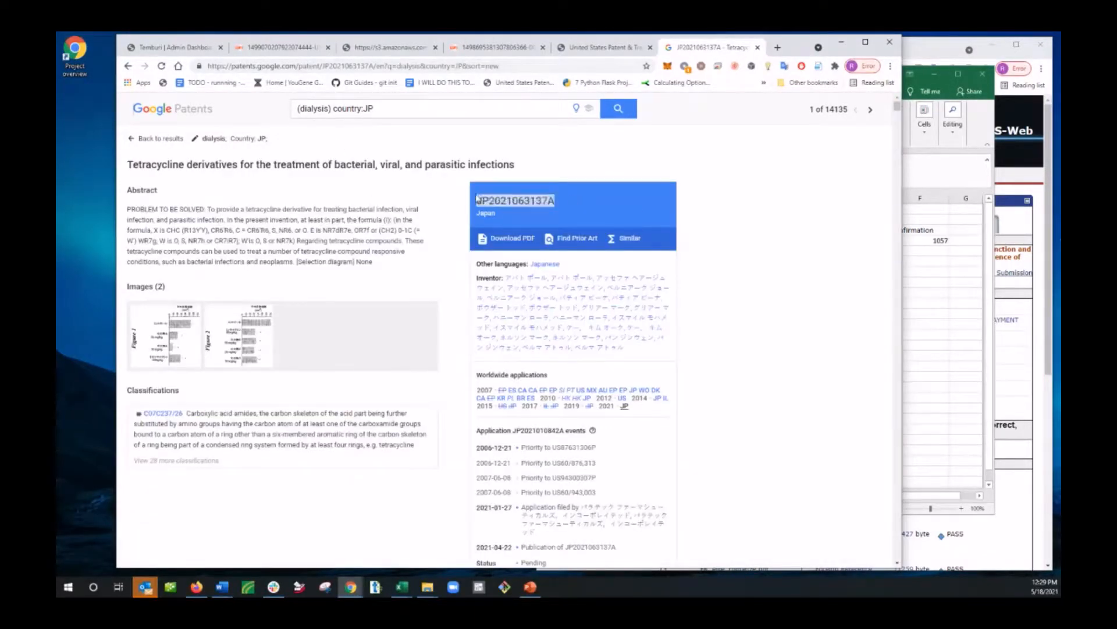
scroll(460, 421, down, 10)
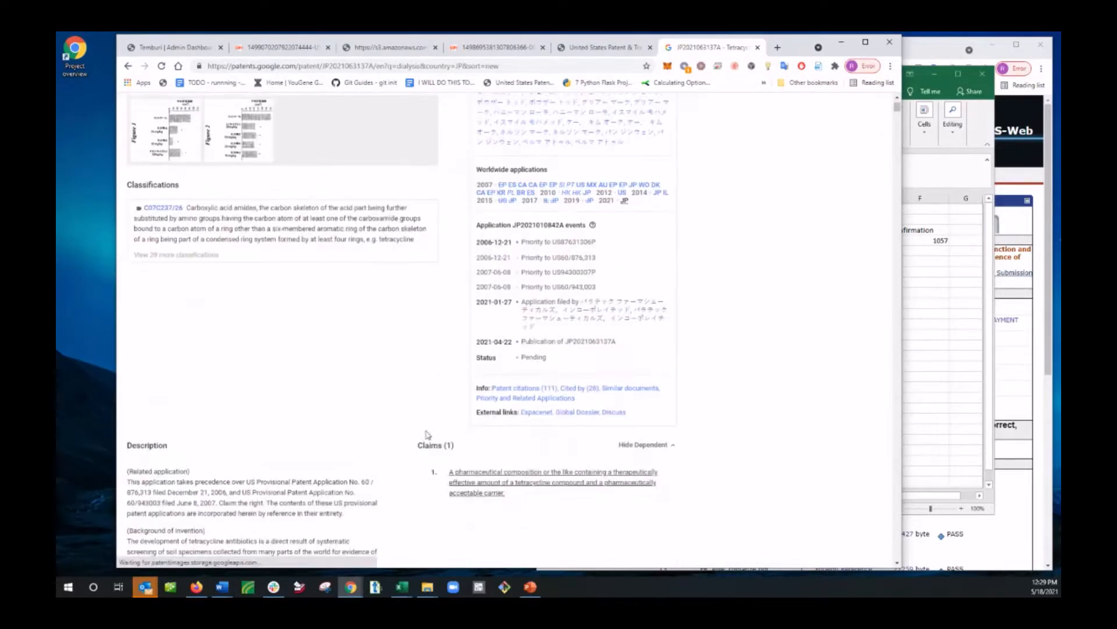
scroll(349, 326, up, 10)
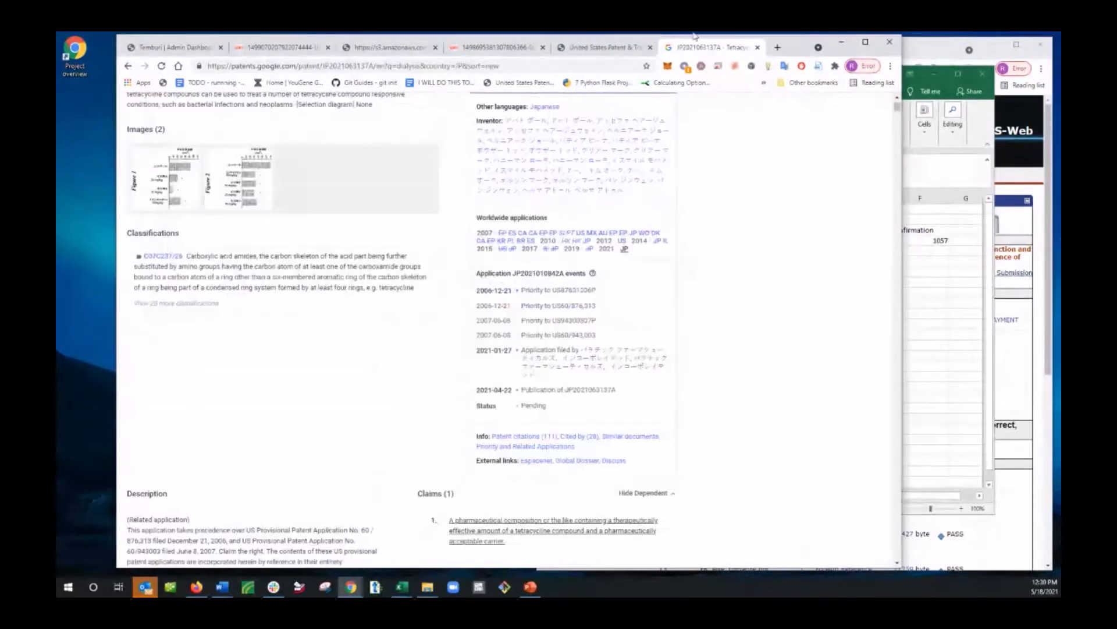
scroll(466, 250, up, 3)
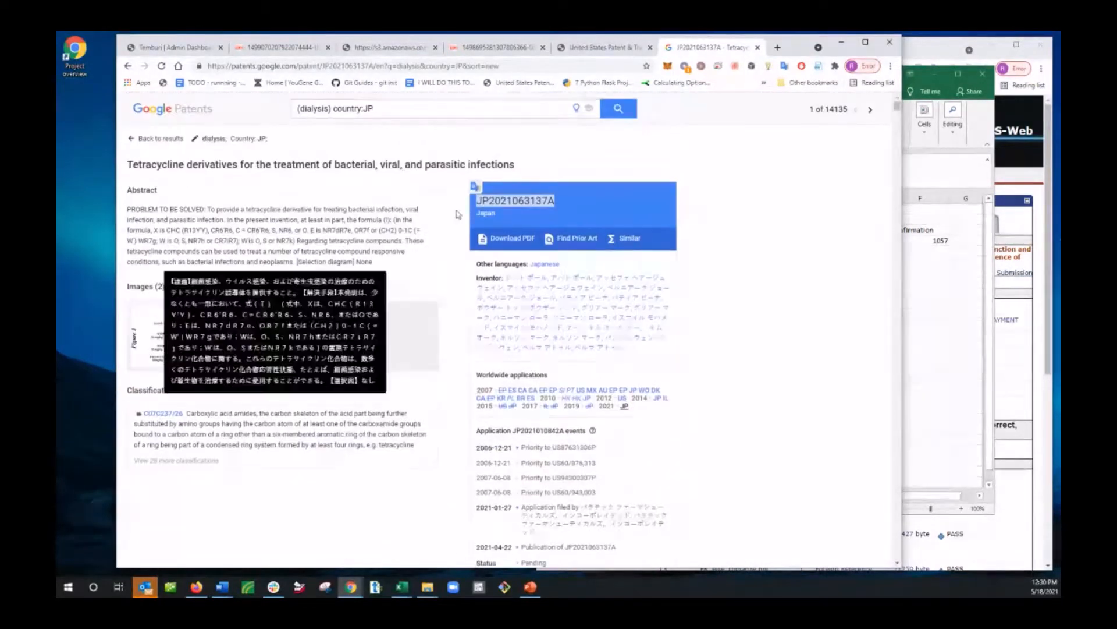
click(515, 240)
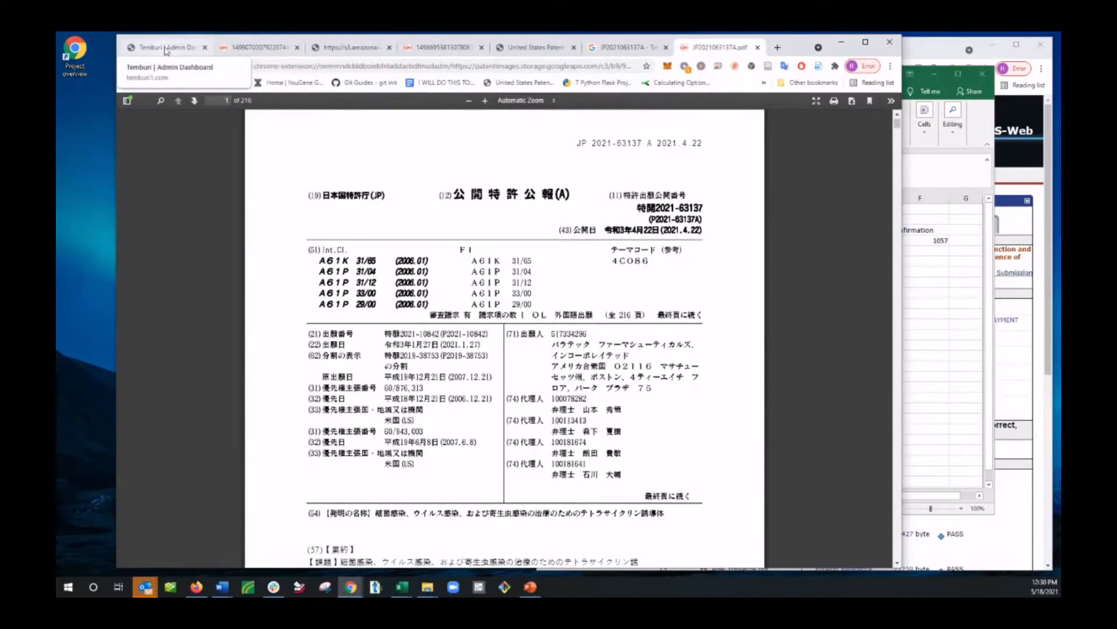
click(210, 46)
drag(425, 213, 403, 156)
key(ctrl+v)
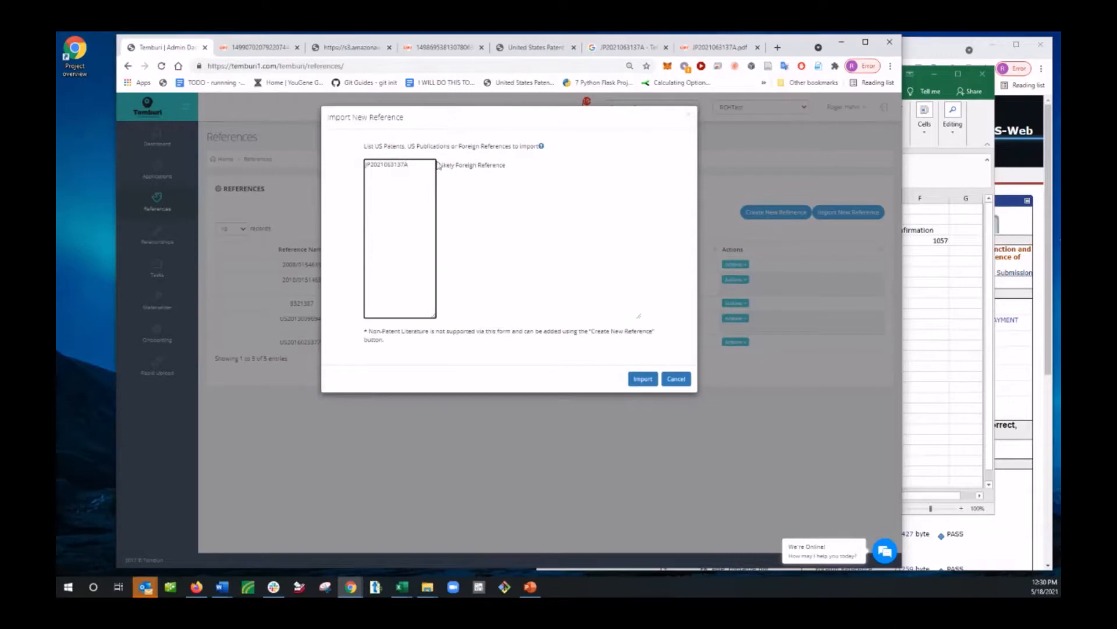
click(643, 379)
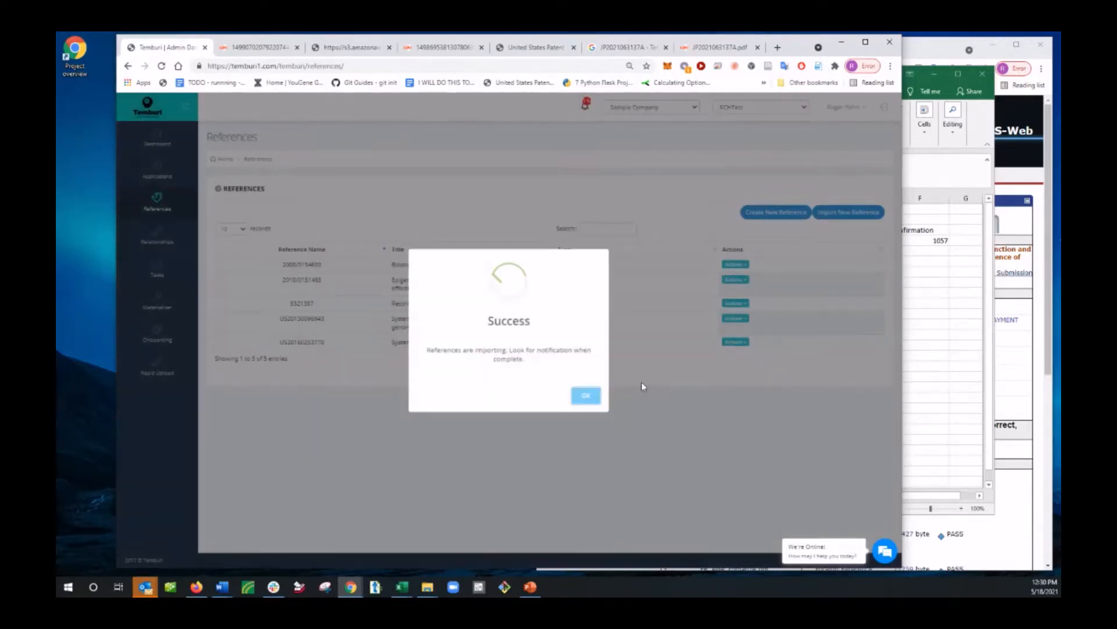
Step: Dismiss the import message, then check the notifications and reload the references list
click(587, 396)
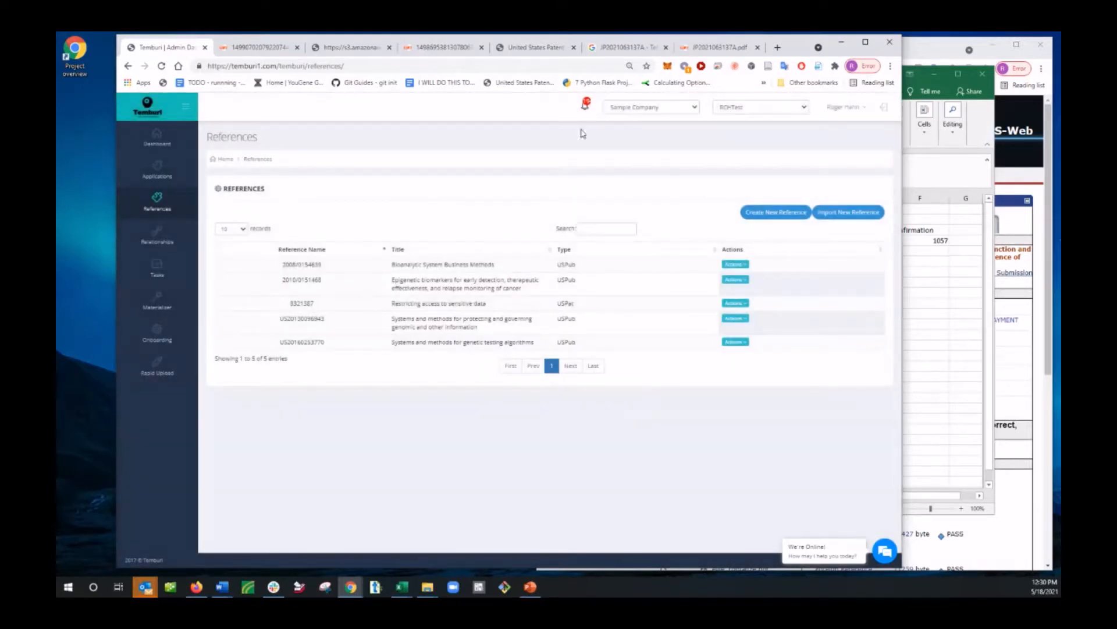
click(585, 104)
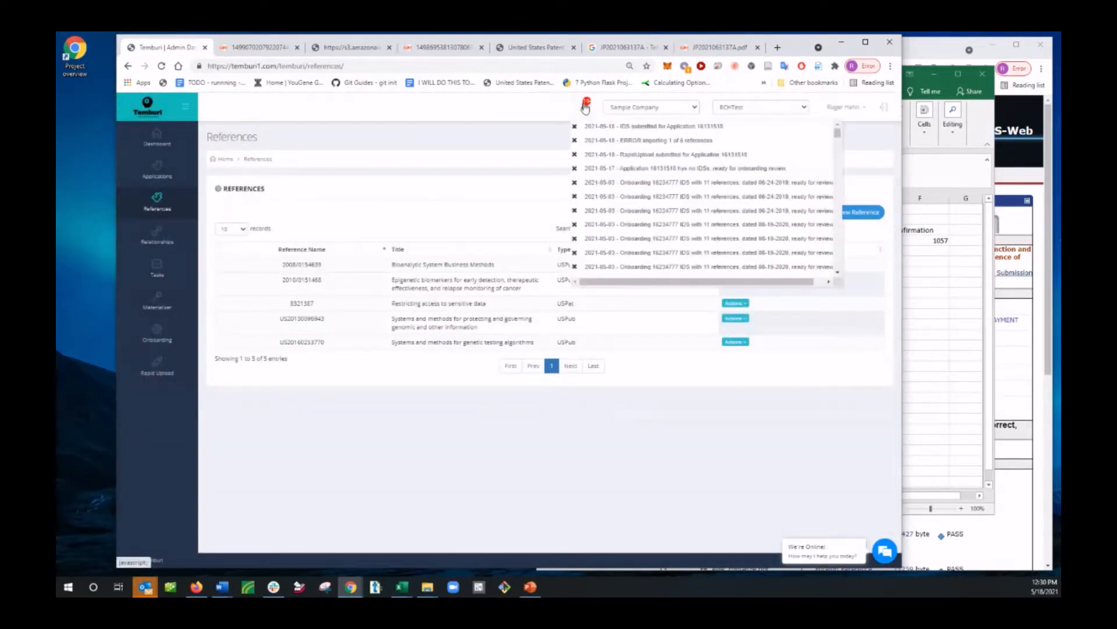
click(377, 200)
click(608, 227)
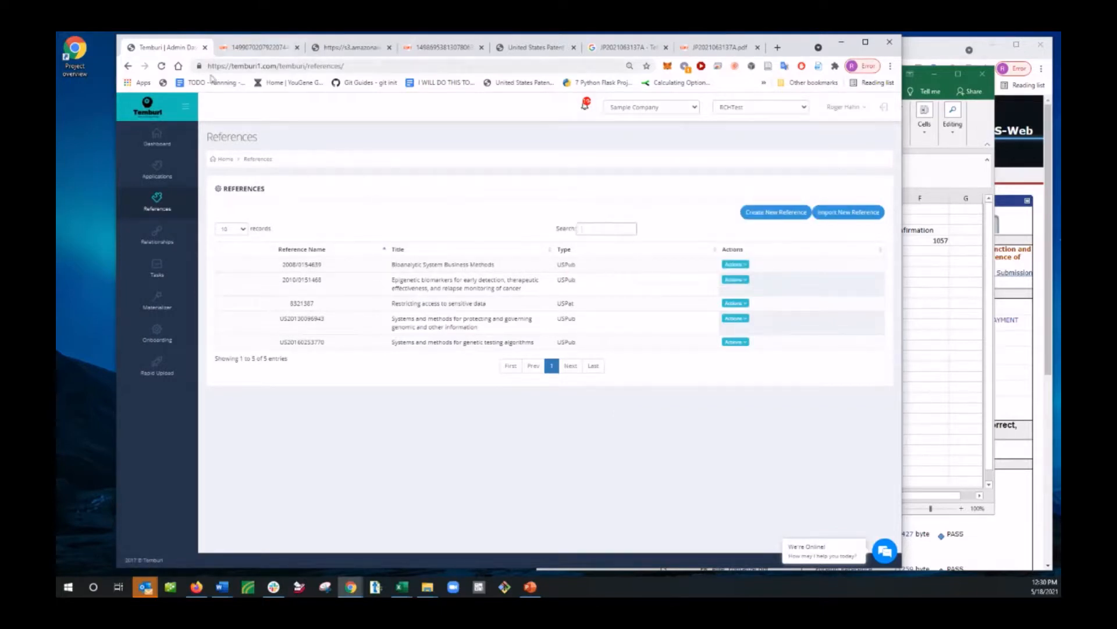
click(161, 66)
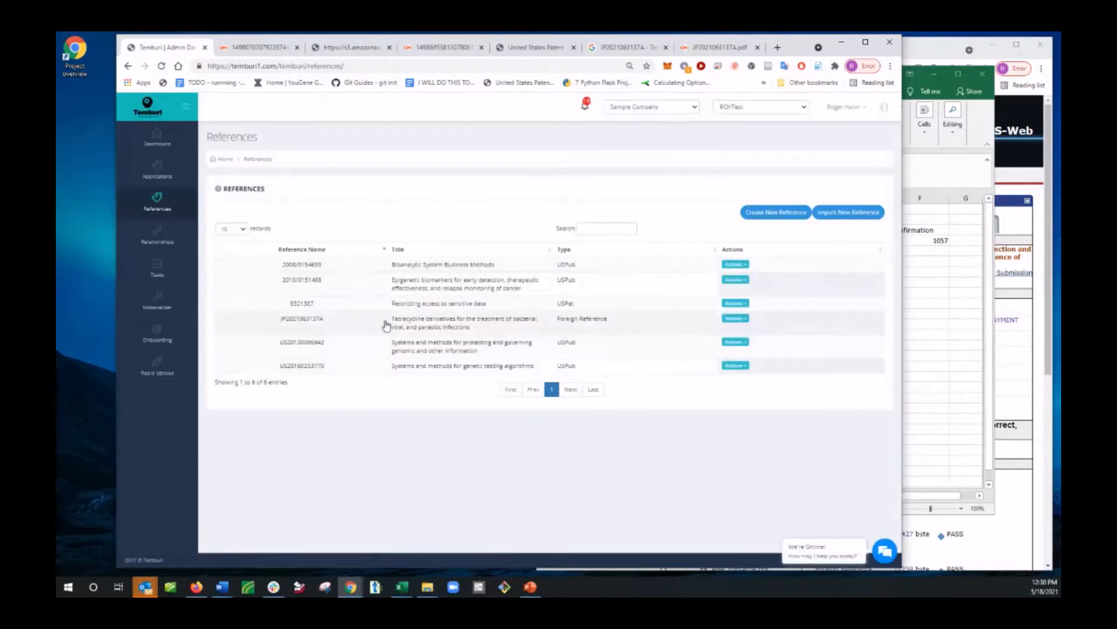
click(736, 319)
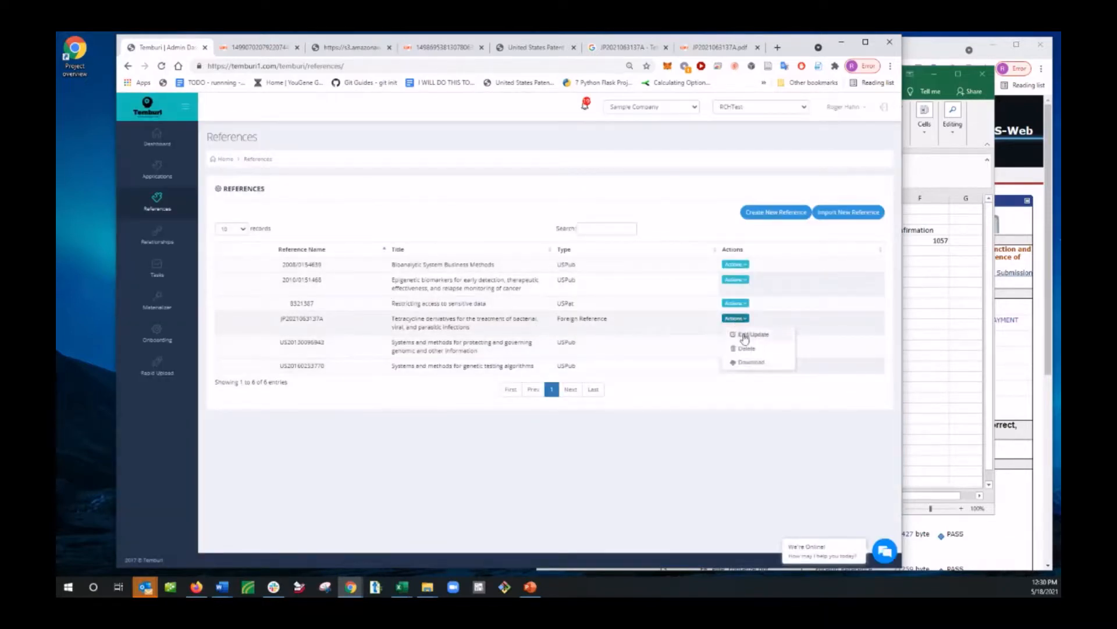
click(745, 336)
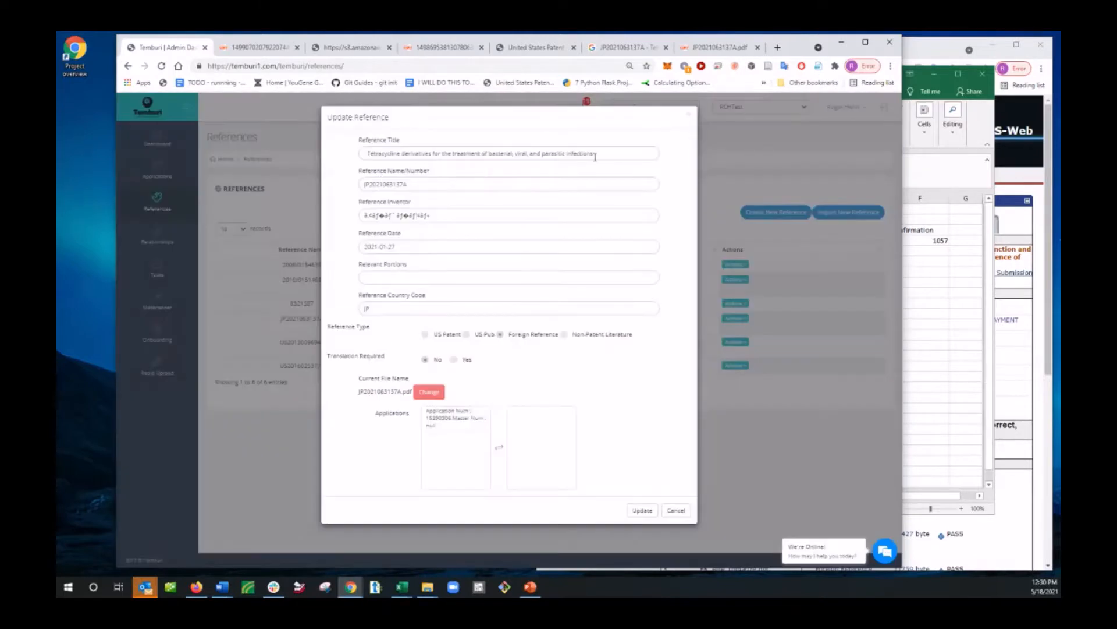
drag(544, 151, 387, 179)
triple_click(440, 183)
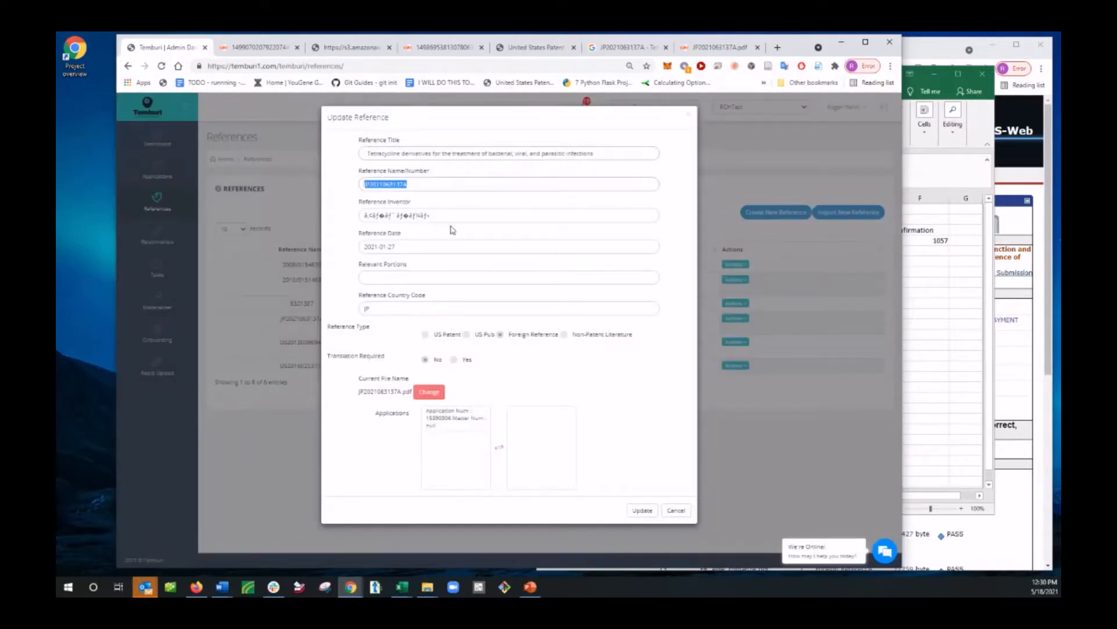
triple_click(424, 216)
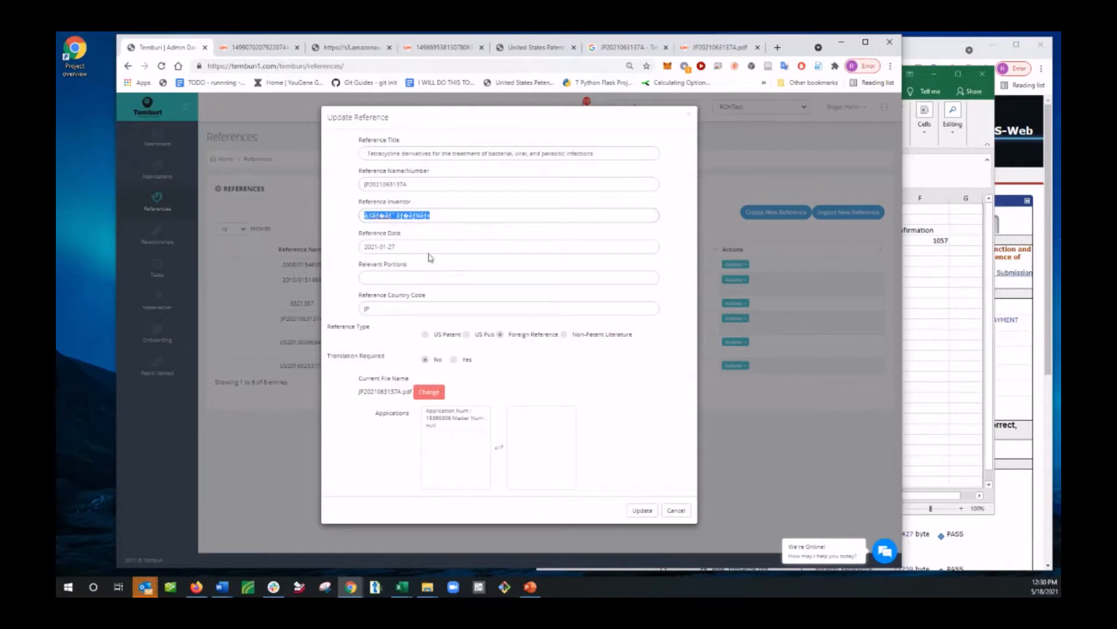
double_click(466, 429)
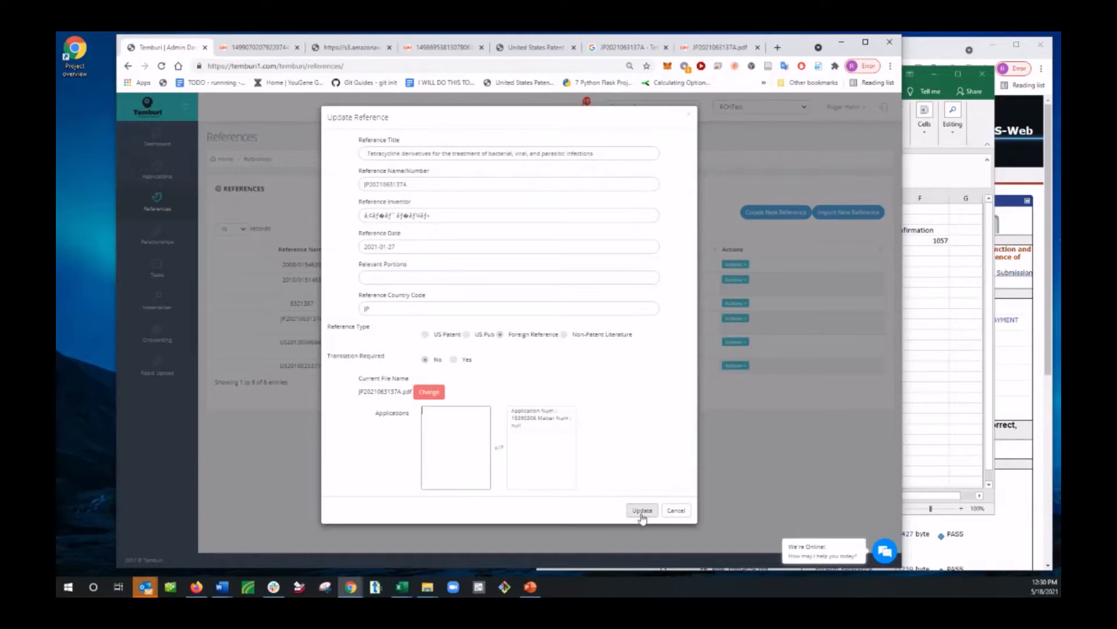
click(642, 514)
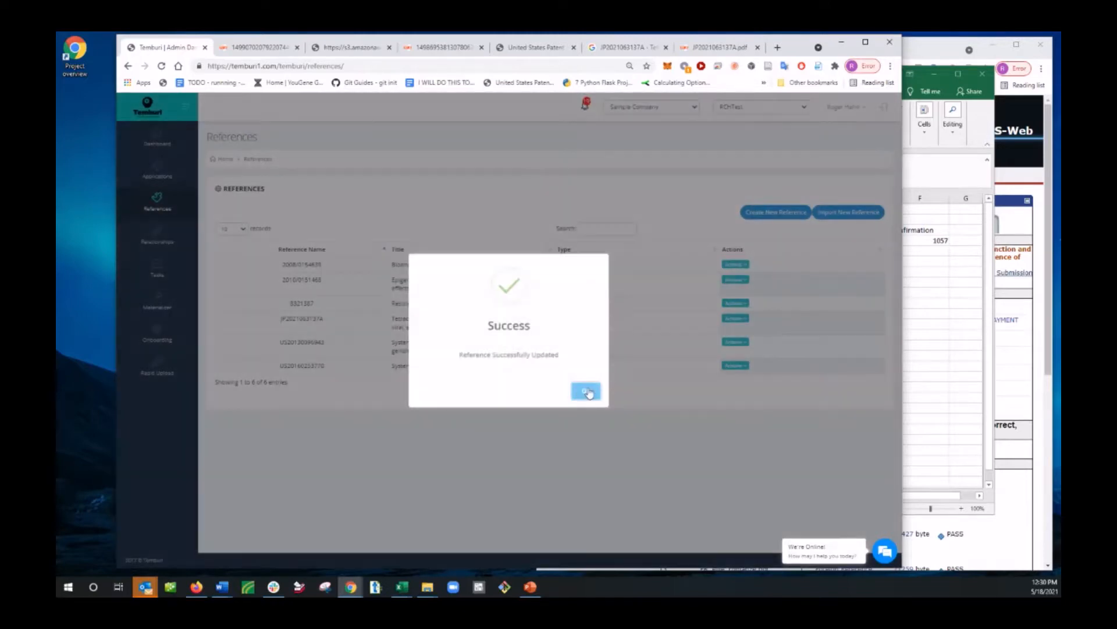
click(587, 391)
click(744, 319)
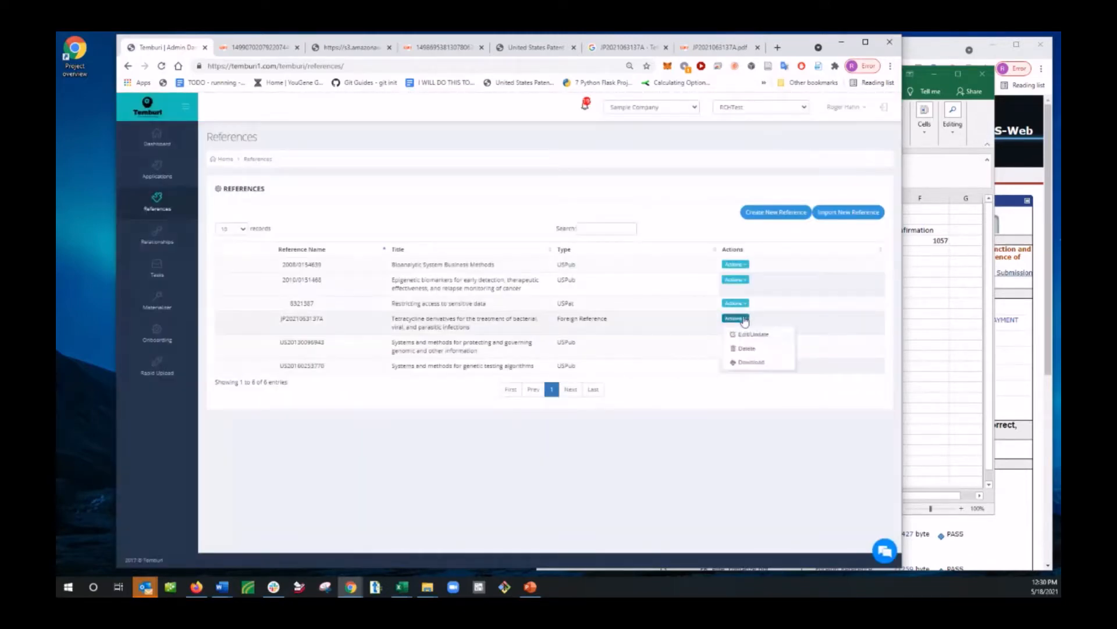
click(750, 362)
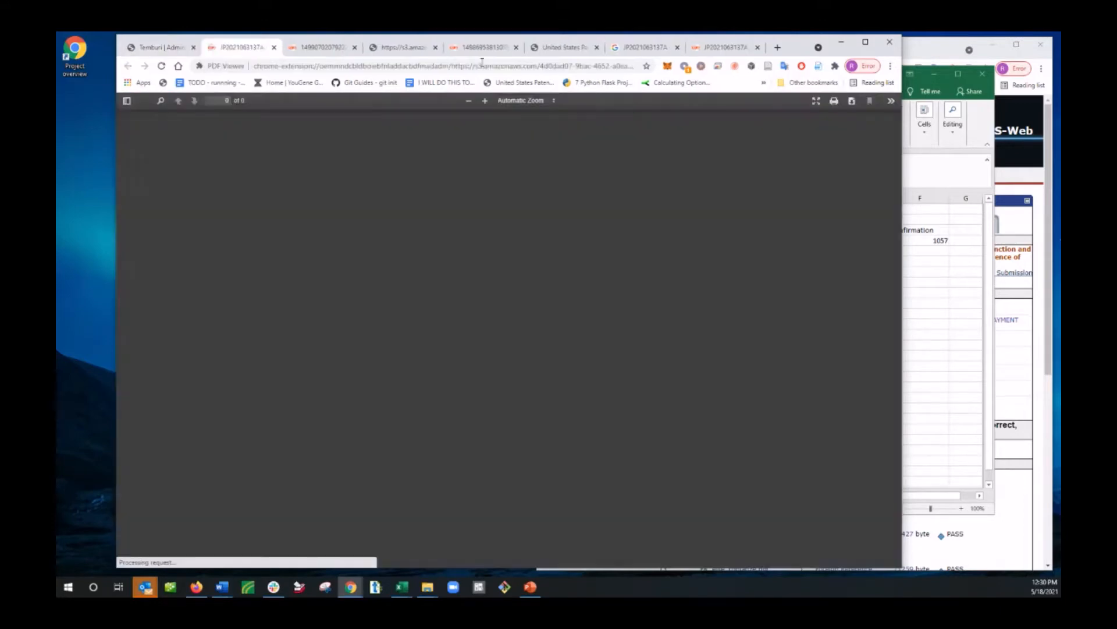
scroll(531, 372, down, 3)
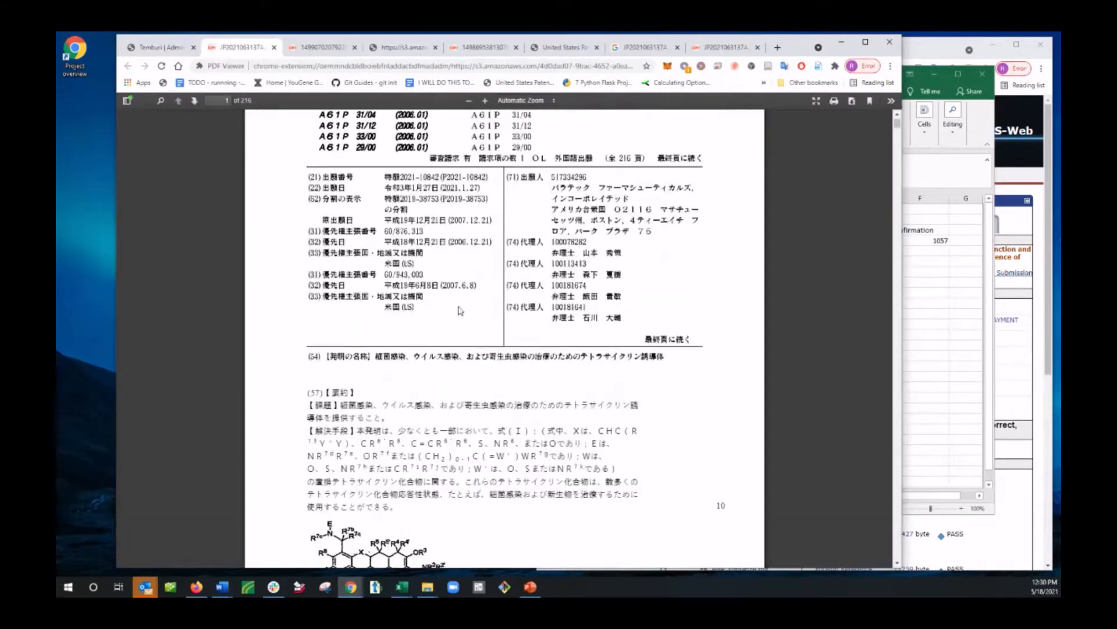
click(721, 48)
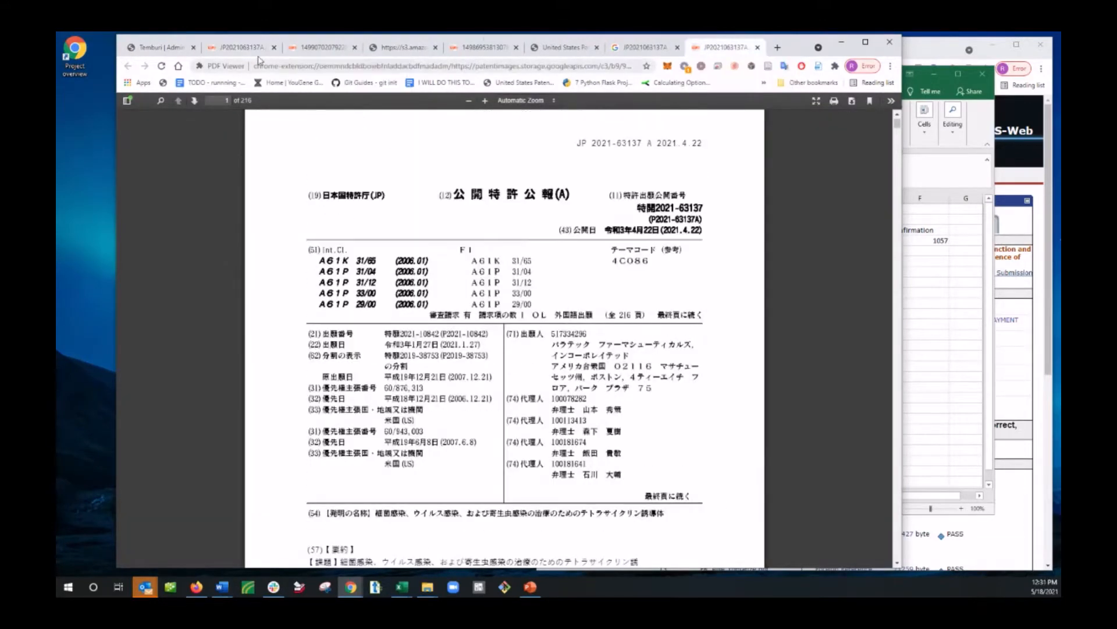
click(320, 52)
click(240, 51)
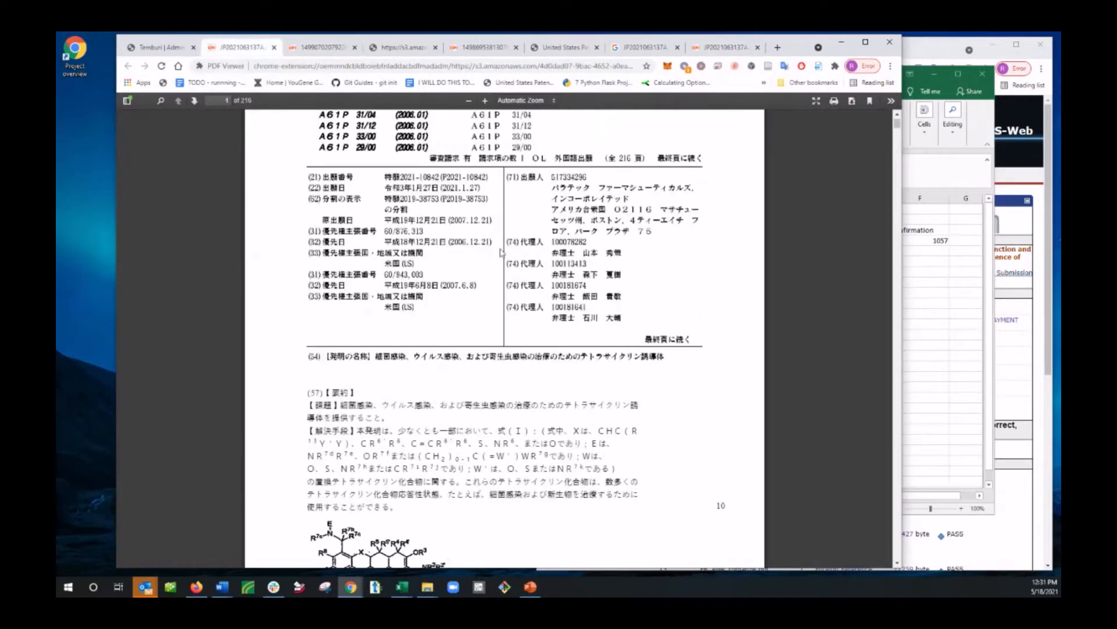
scroll(552, 336, up, 5)
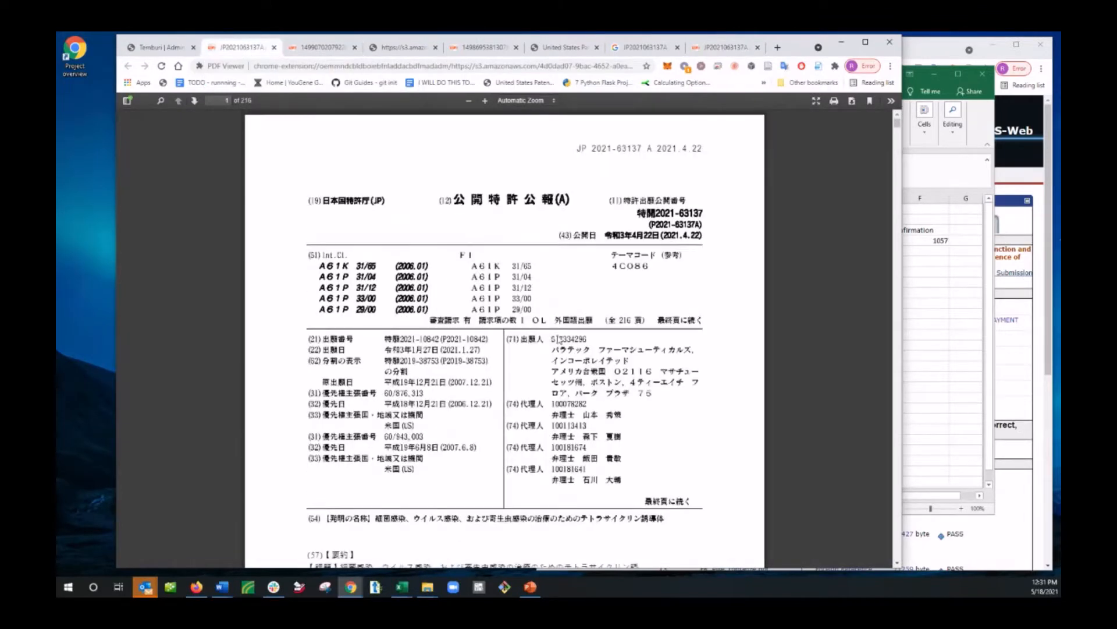
click(162, 50)
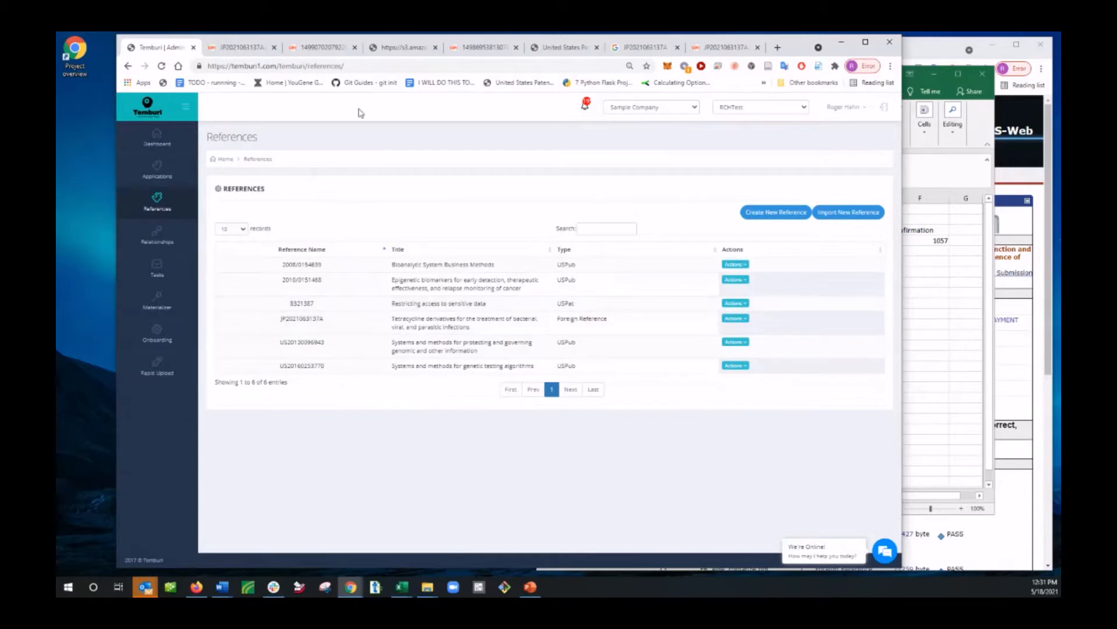
click(236, 48)
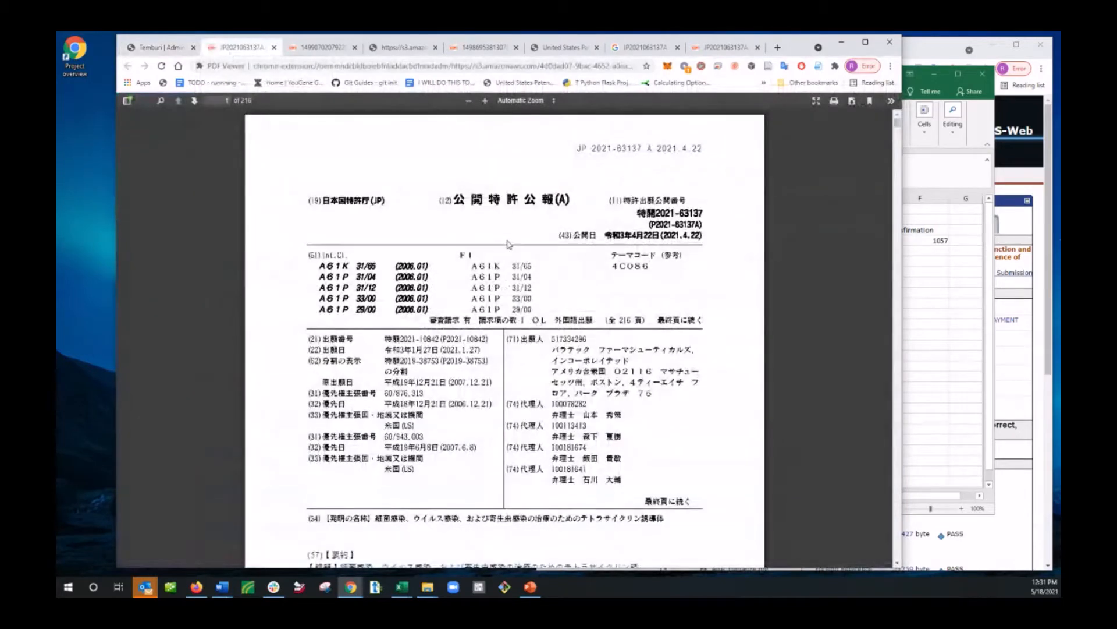
scroll(589, 505, down, 20)
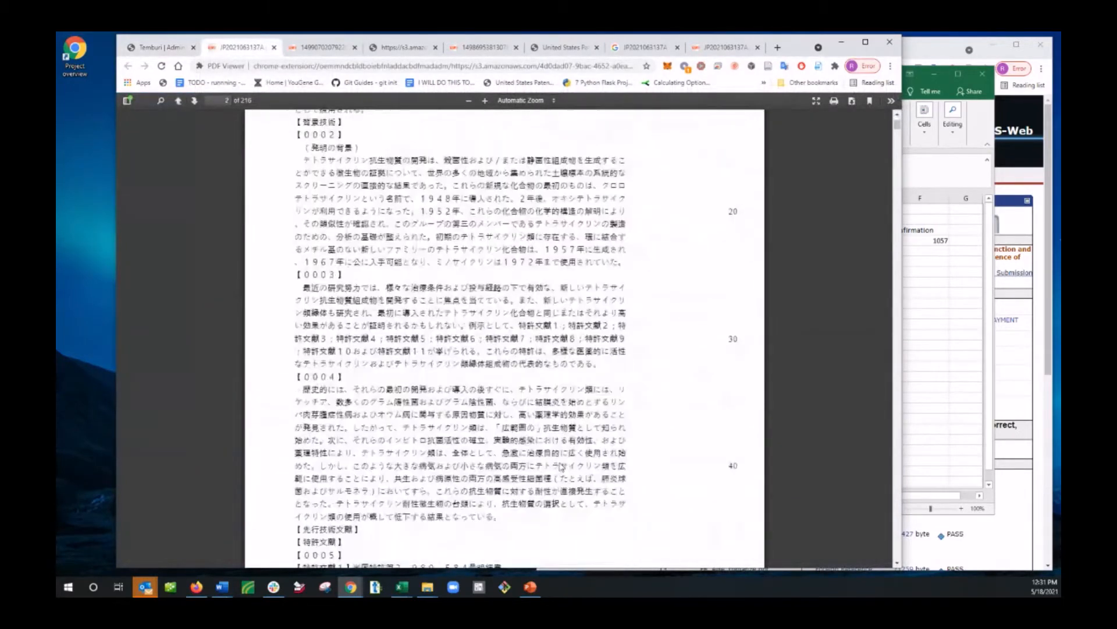
drag(897, 127, 897, 554)
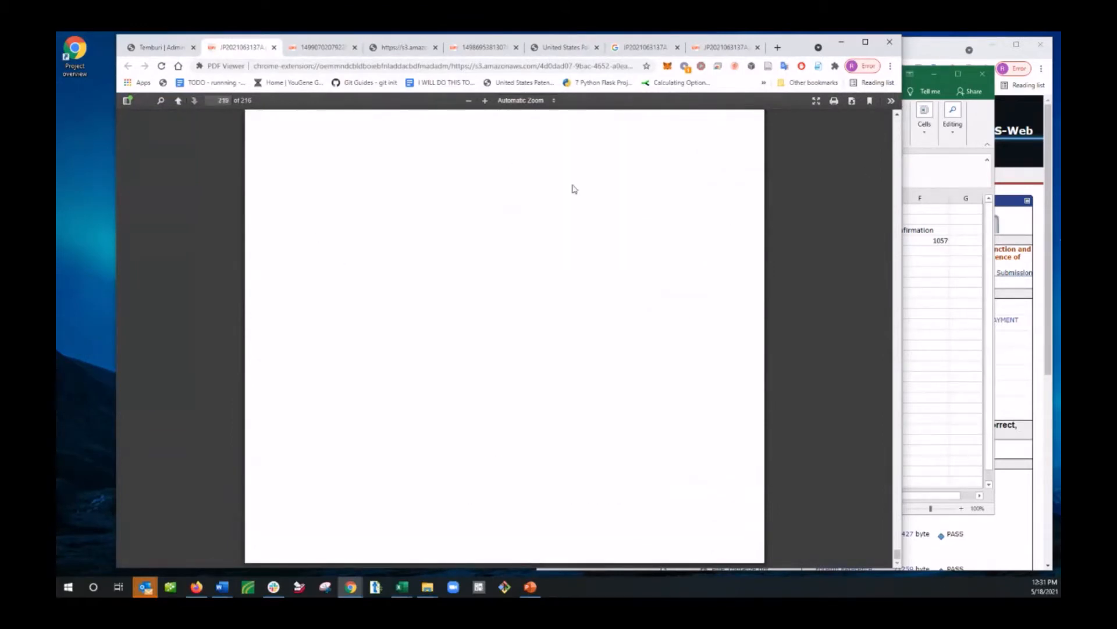
click(156, 47)
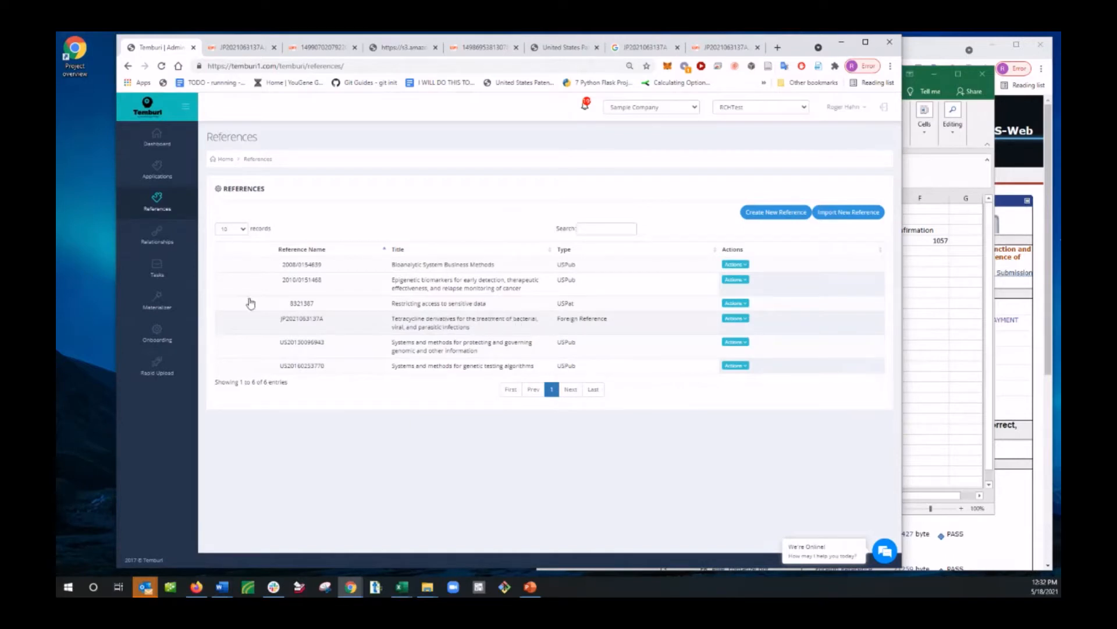
click(163, 172)
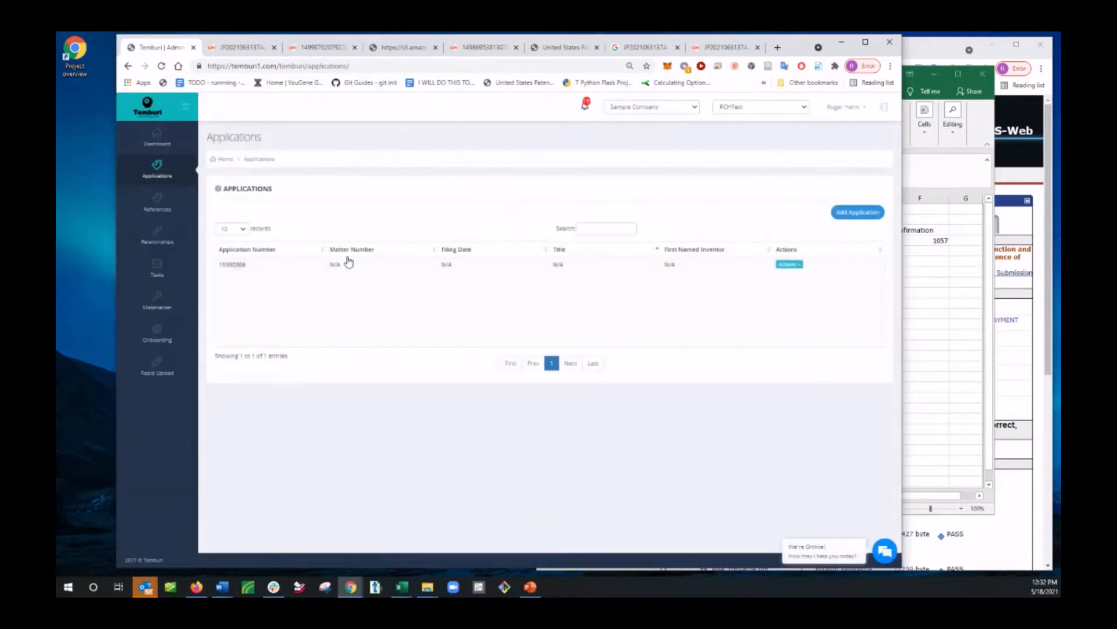
click(347, 266)
click(729, 274)
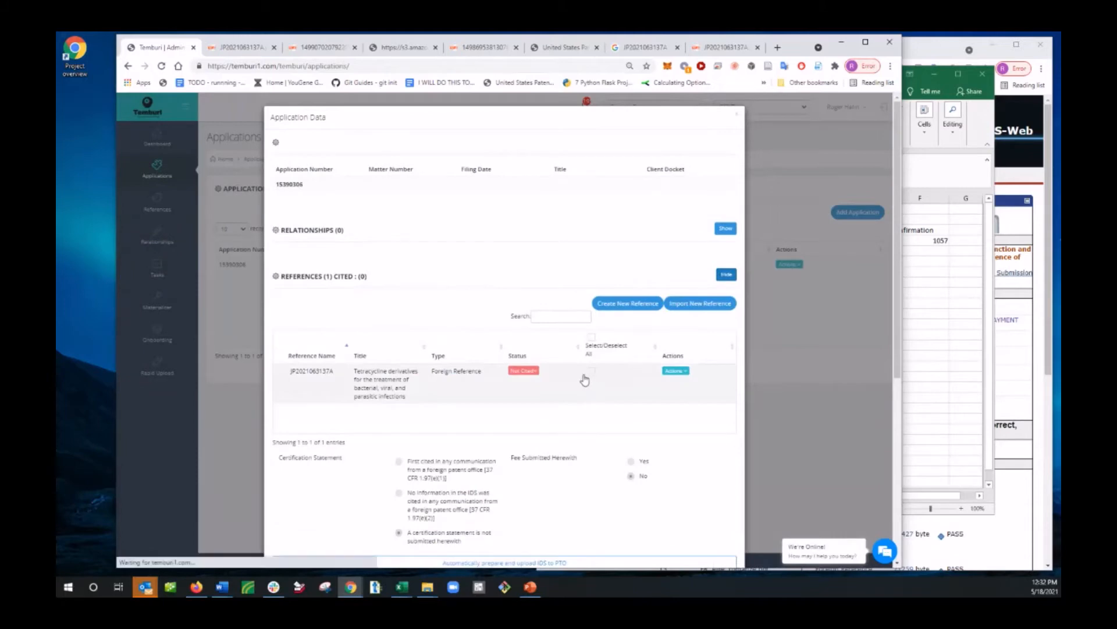
click(592, 370)
scroll(617, 468, down, 5)
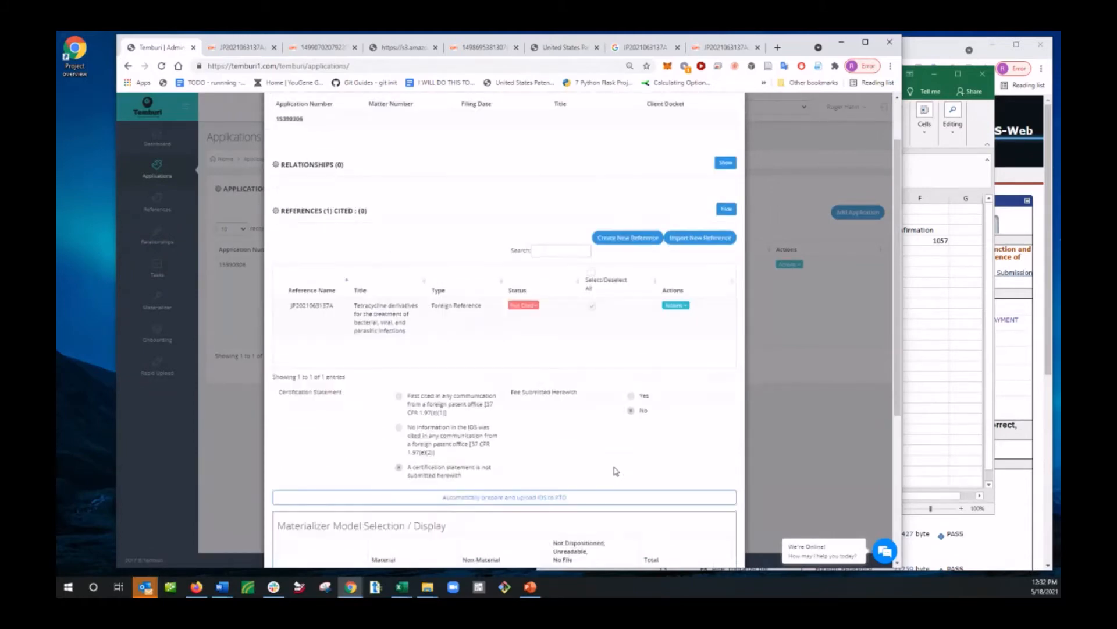
click(544, 353)
click(597, 423)
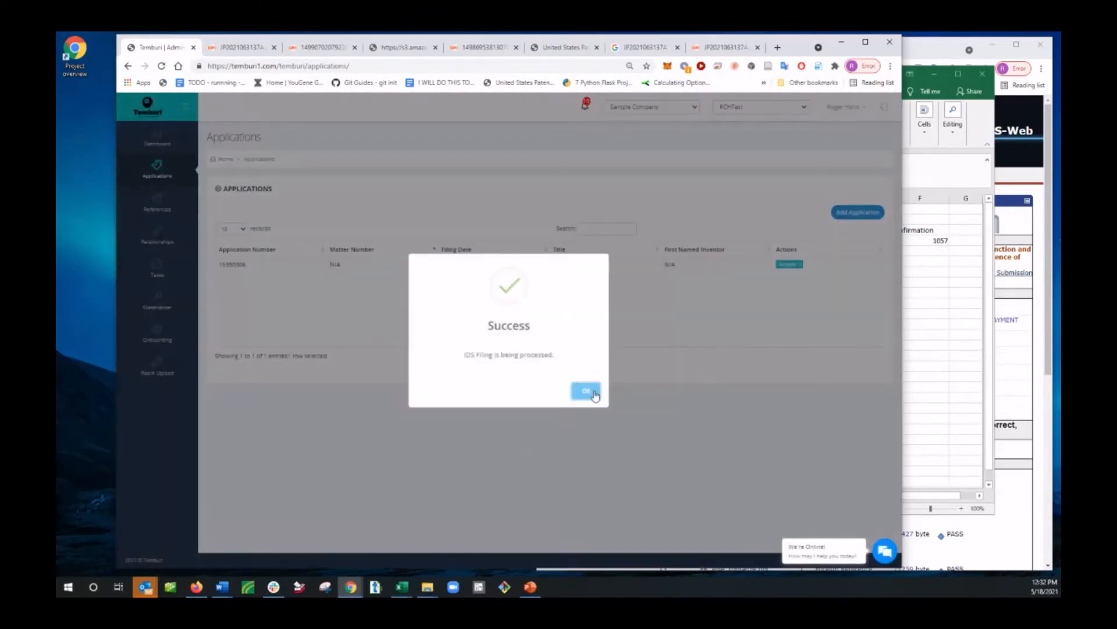
click(586, 391)
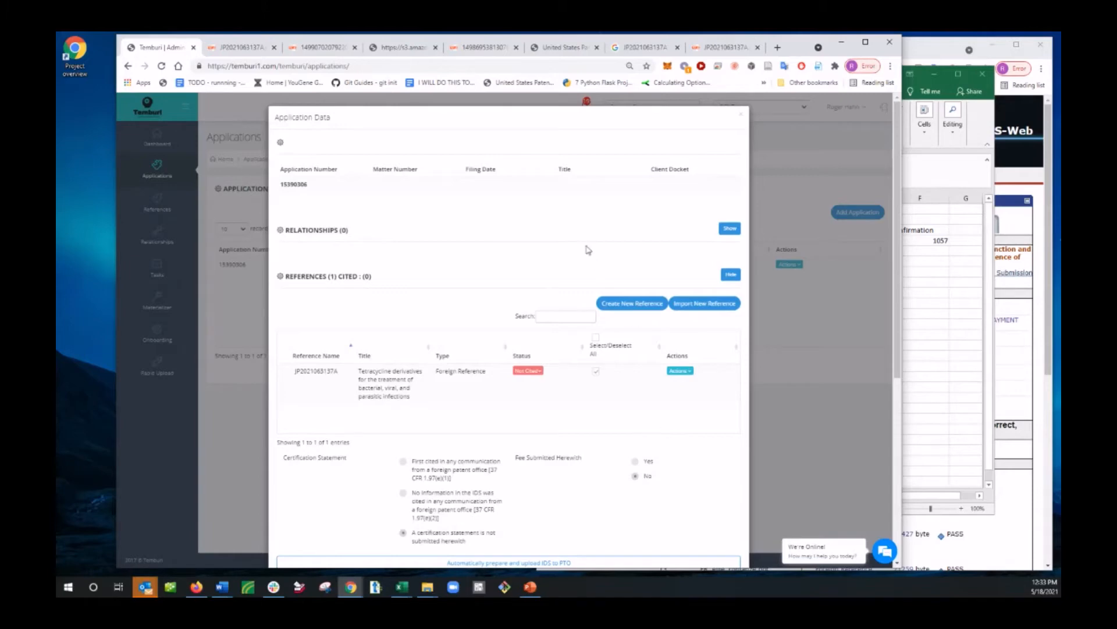
click(597, 372)
Step: Switch to the EFS-Web window, look over the submission's files to be submitted and return to Temburi
click(1021, 373)
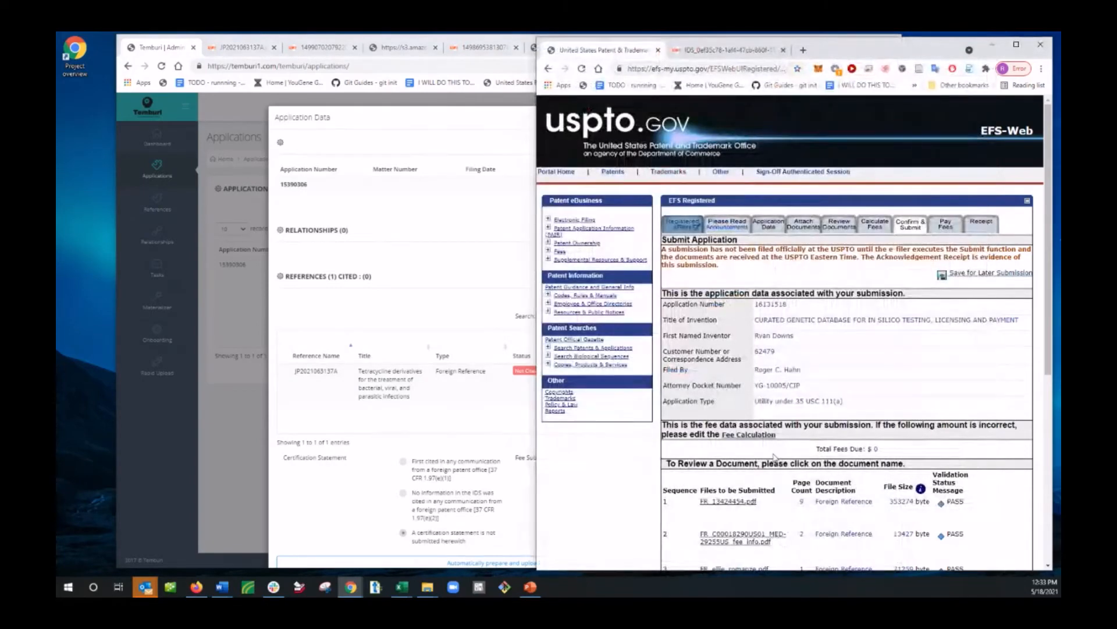
scroll(791, 421, down, 4)
scroll(790, 421, up, 4)
click(333, 115)
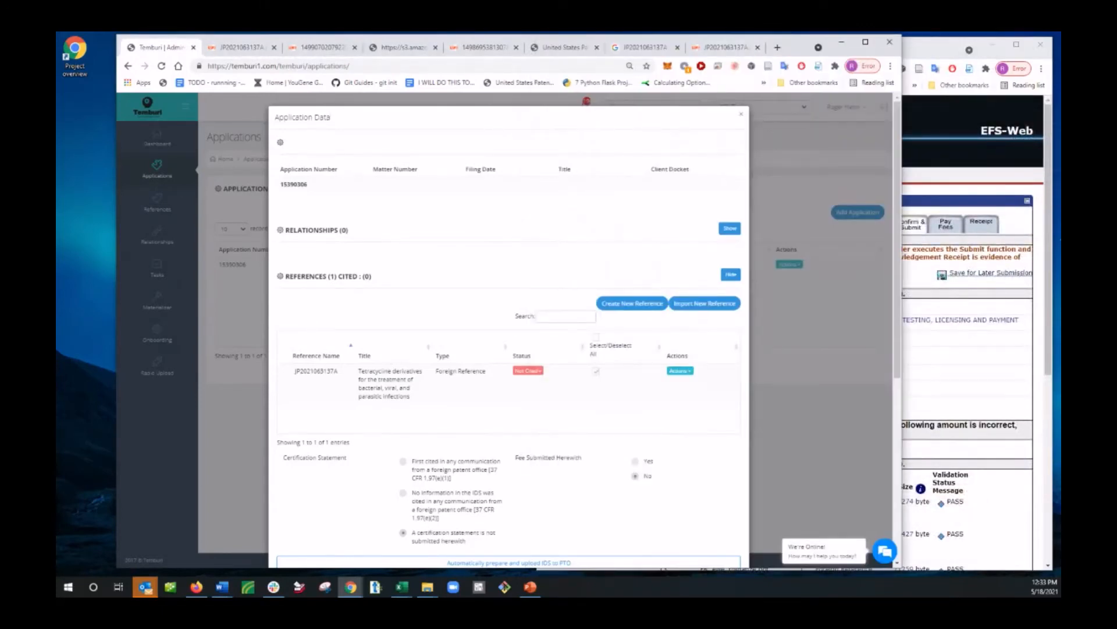
Step: Close the details of application 15390306 to get back to the applications list
key(alt+Tab)
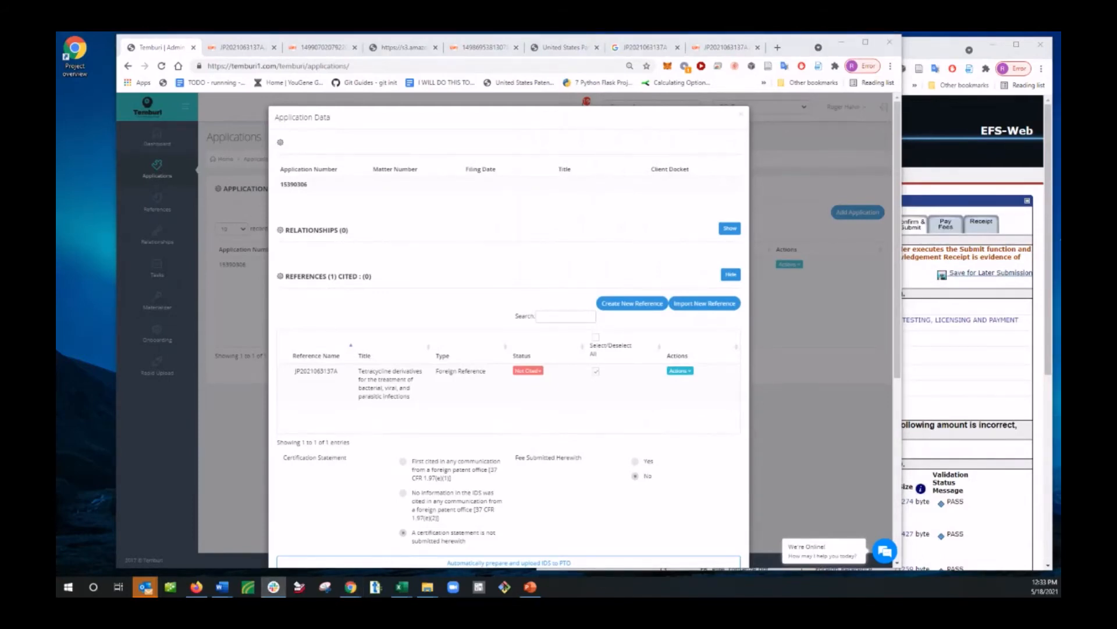
click(743, 115)
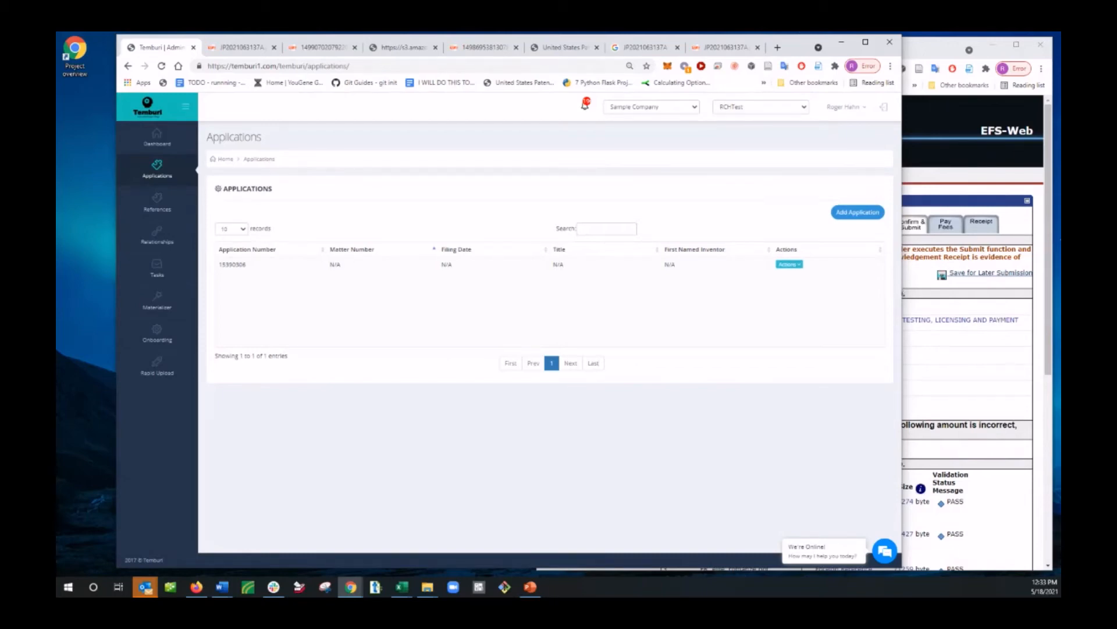
key(alt+Tab)
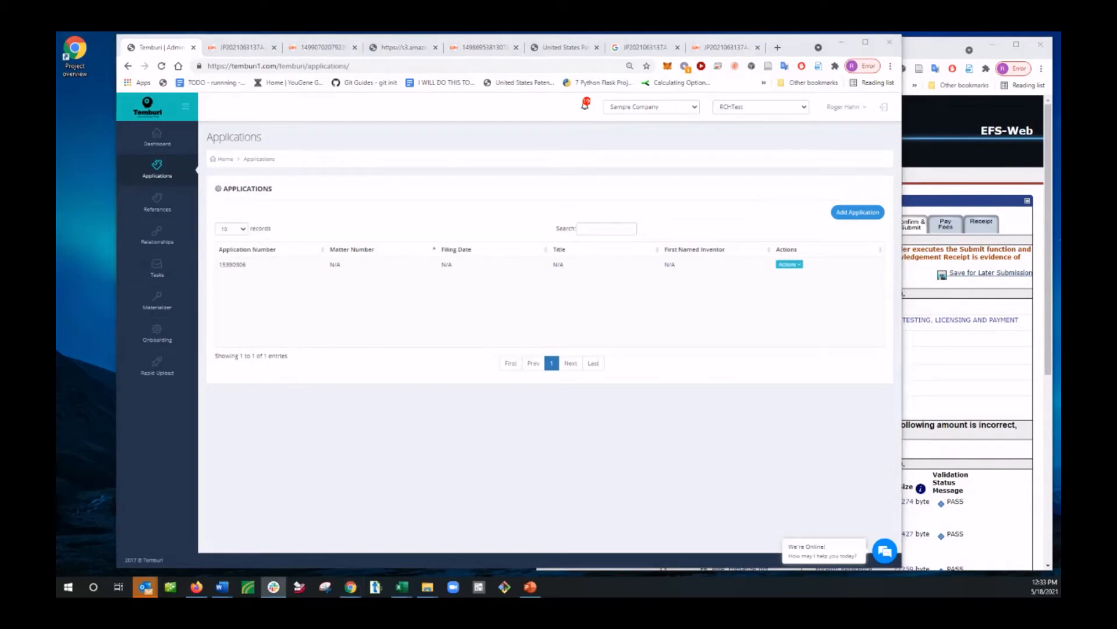